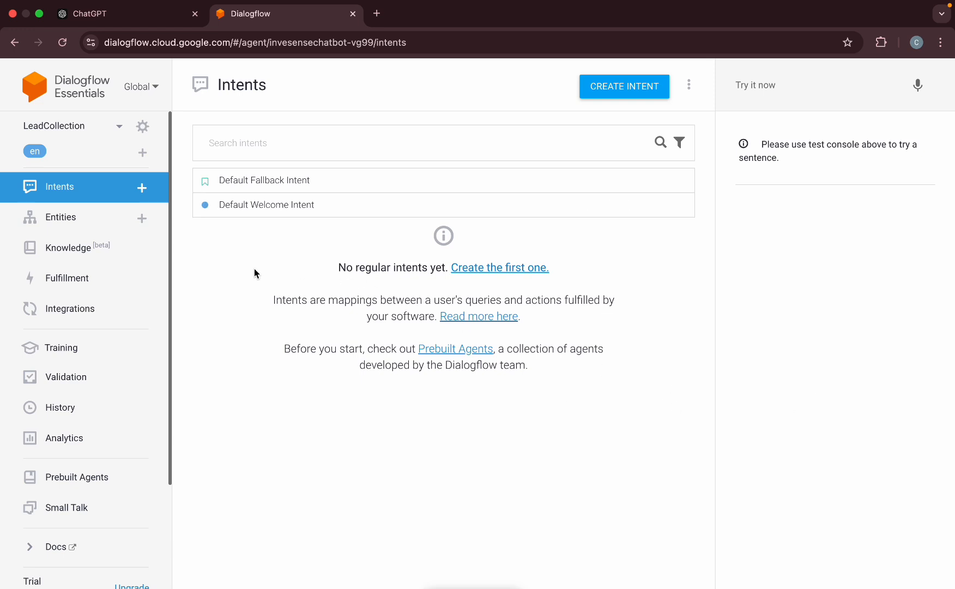
Review ChatGPT's comparison table, highlighting the Dialogflow + Firebase/MongoDB column and 'Familiar and visual' entry.
left_click(121, 23)
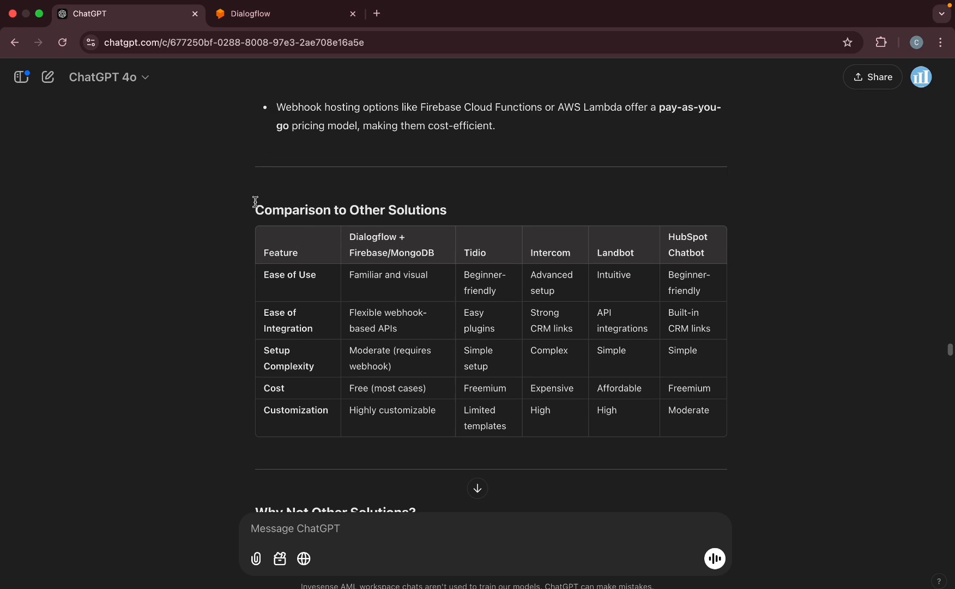
scroll(255, 202, "down", 1)
left_click_drag(253, 191, 763, 368)
left_click(422, 282)
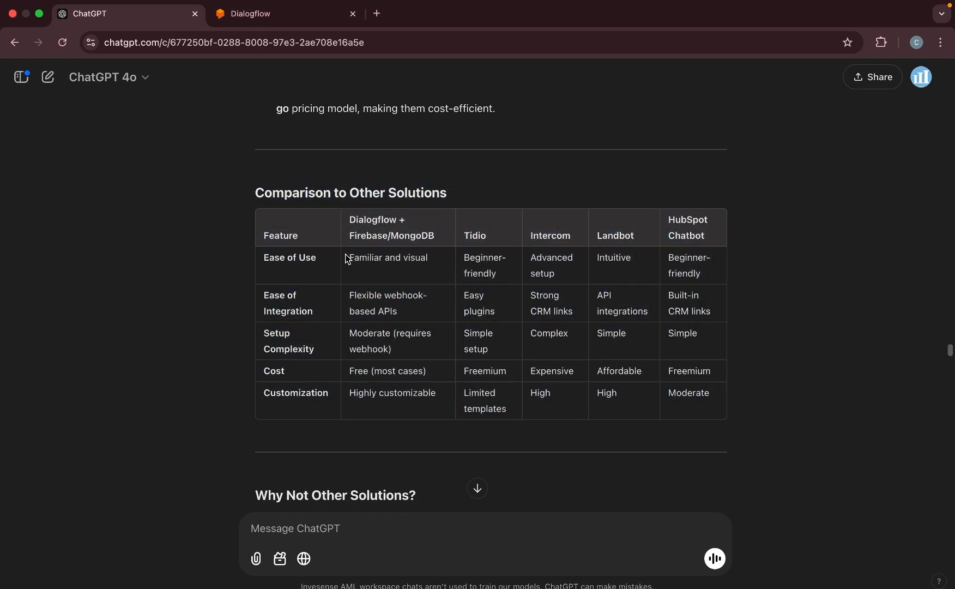
left_click_drag(350, 220, 436, 239)
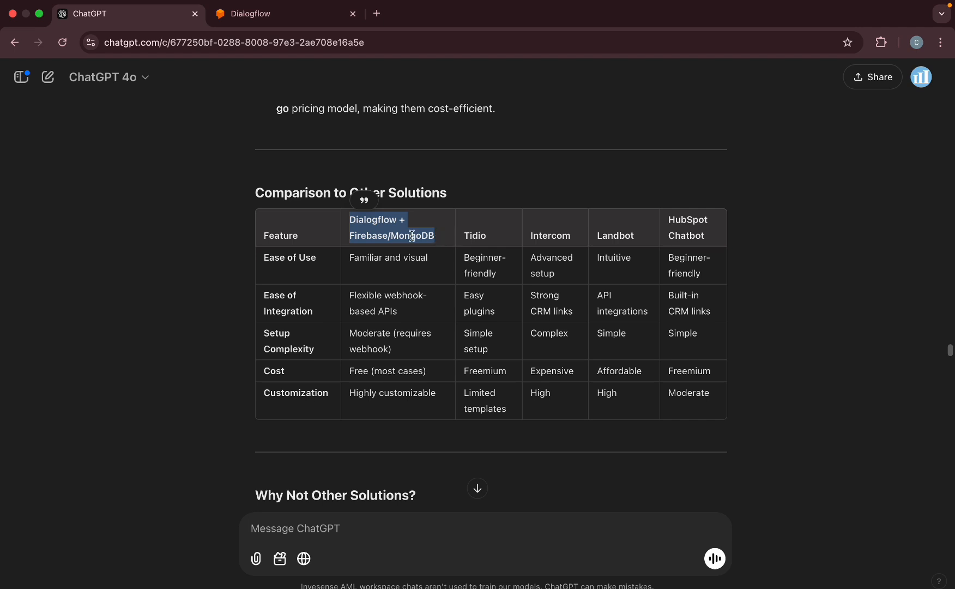
left_click(389, 406)
left_click_drag(350, 257, 430, 257)
left_click(434, 419)
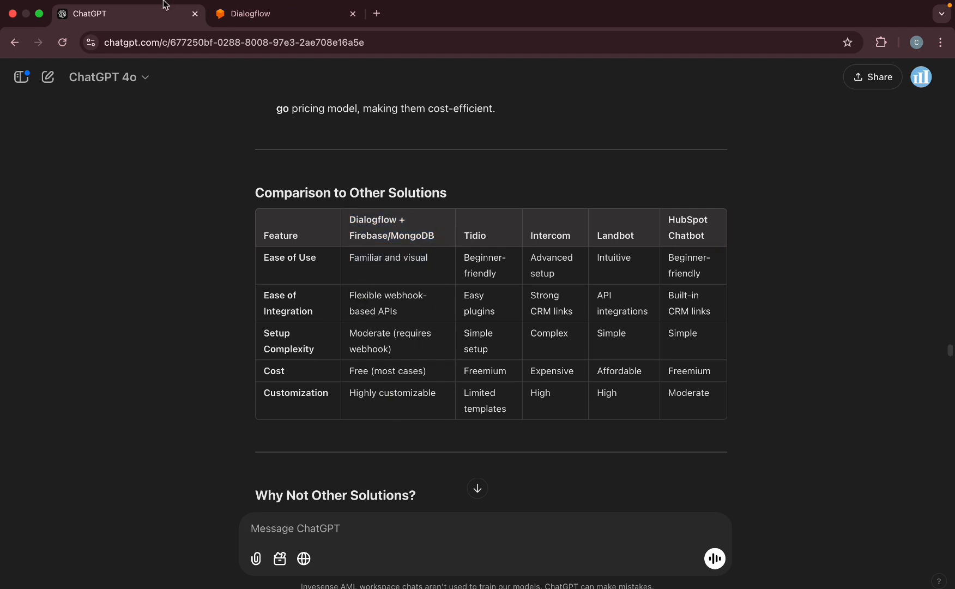
Highlight the 'Free (most cases)' cost and 'Highly customizable' entries in the comparison table.
left_click(251, 13)
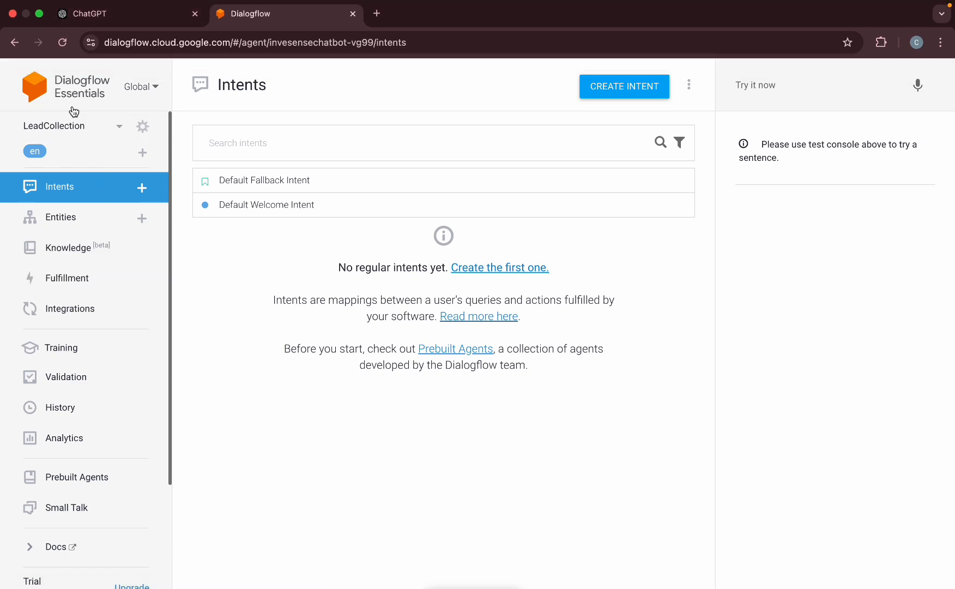
left_click(90, 14)
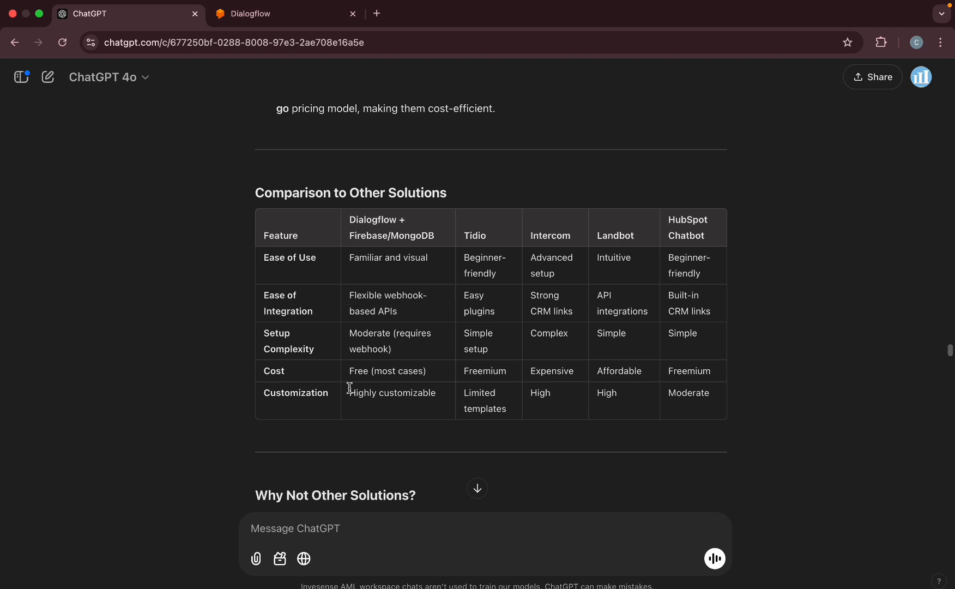
left_click_drag(349, 377, 436, 371)
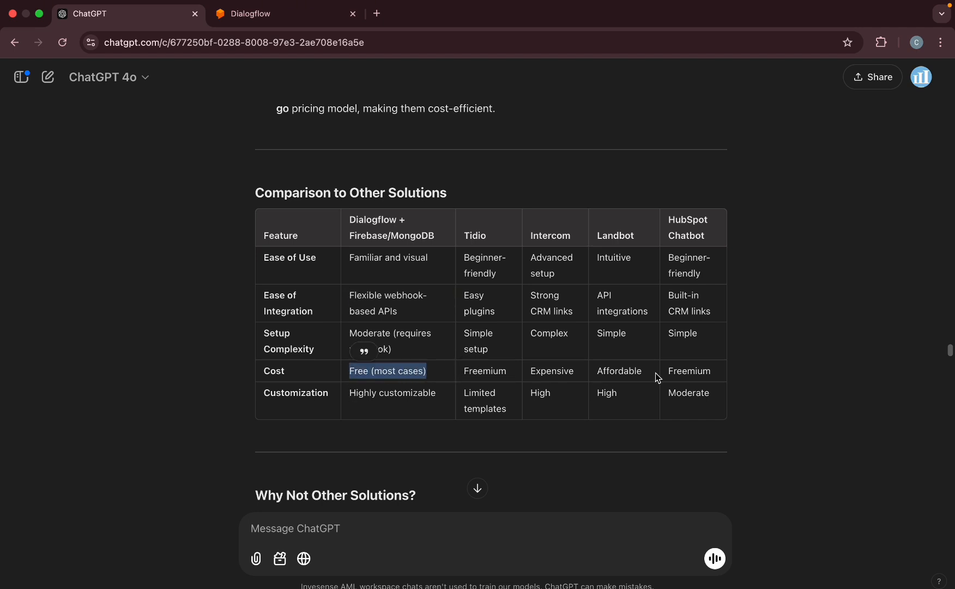
left_click_drag(345, 397, 439, 396)
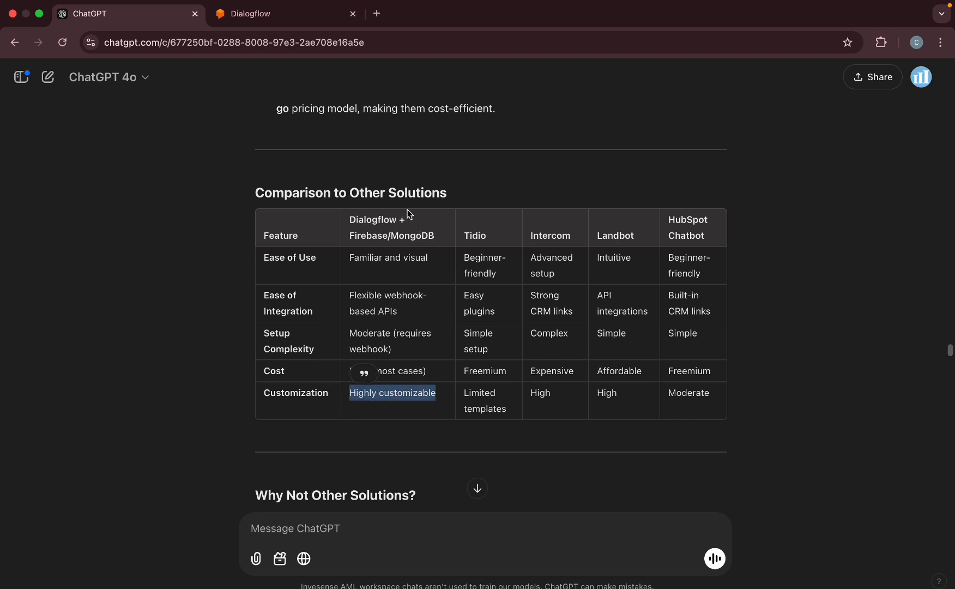
key("ctrl+Tab")
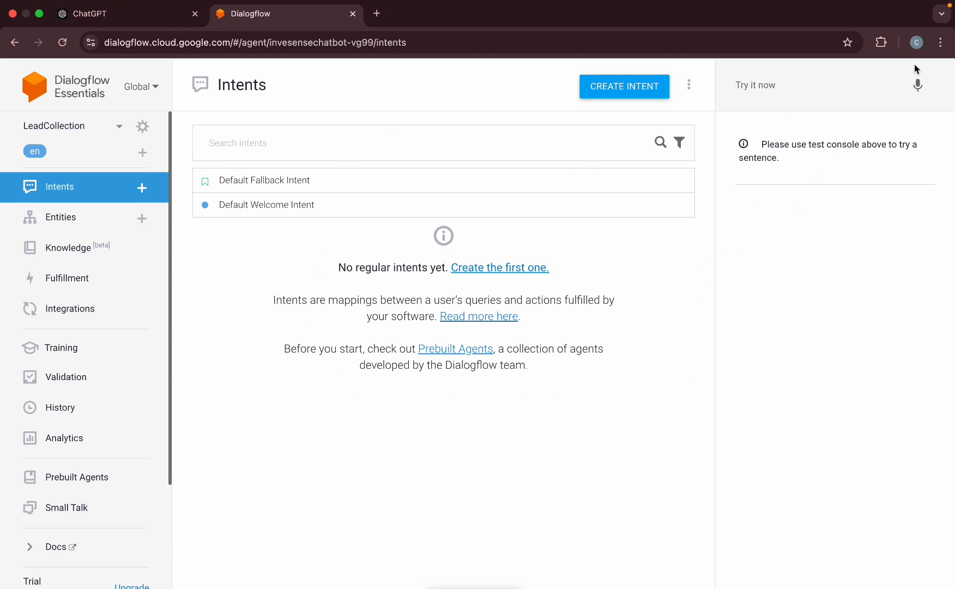
Check the agent list, then load dialogflow.cloud.google.com in a new tab and sign in with Google.
left_click(119, 126)
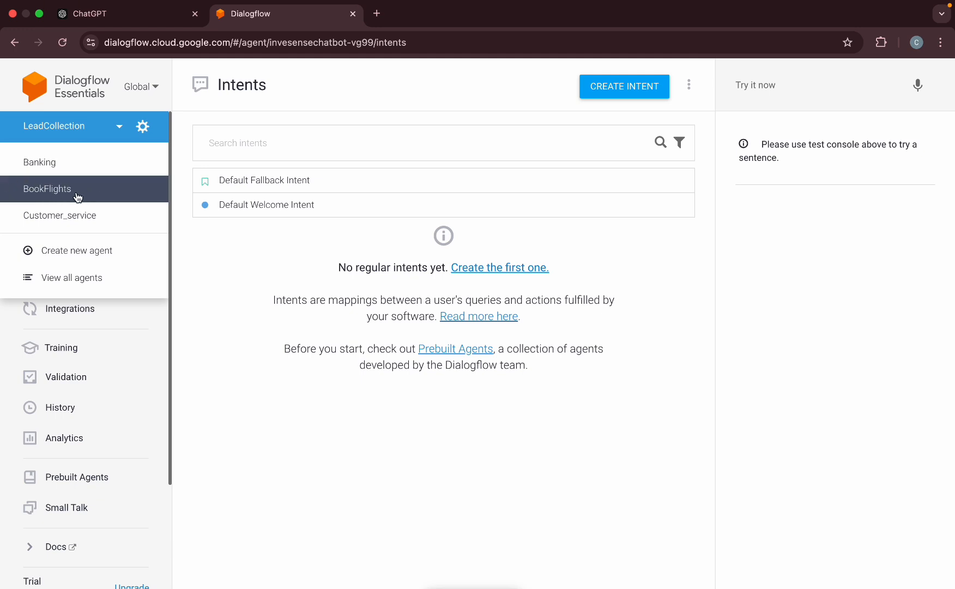
left_click(175, 114)
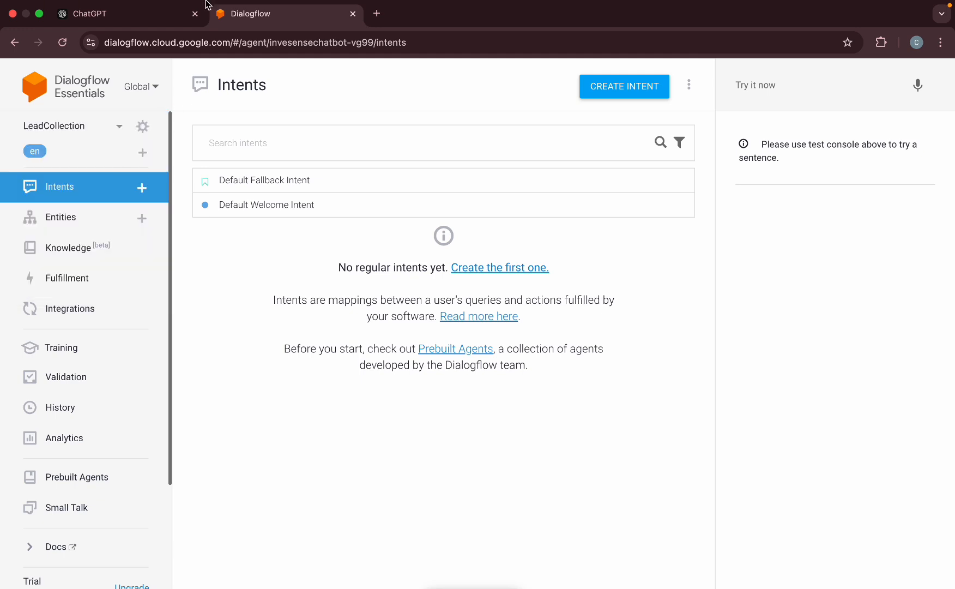
left_click(380, 12)
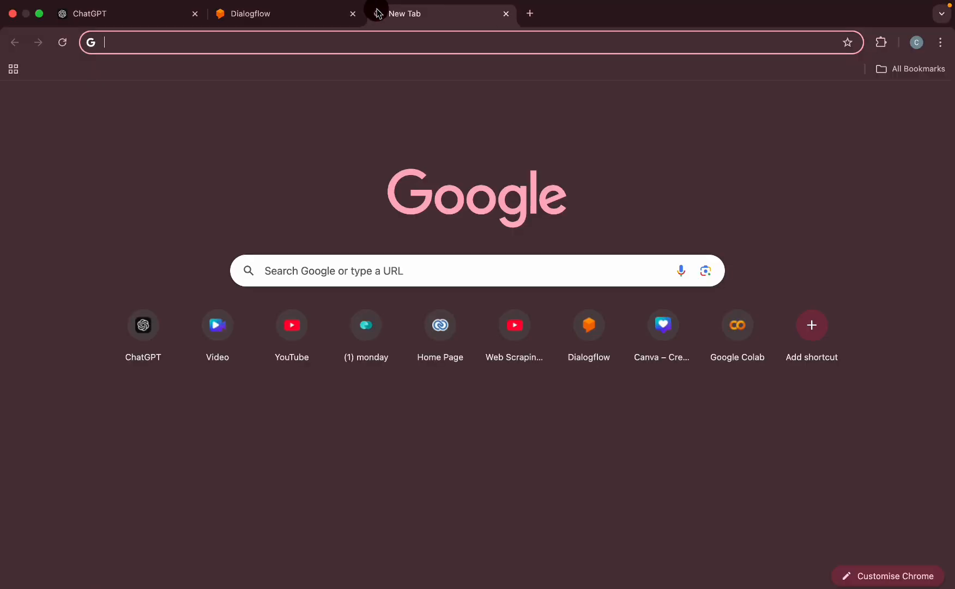
type("dialogflow.cloud.google.com")
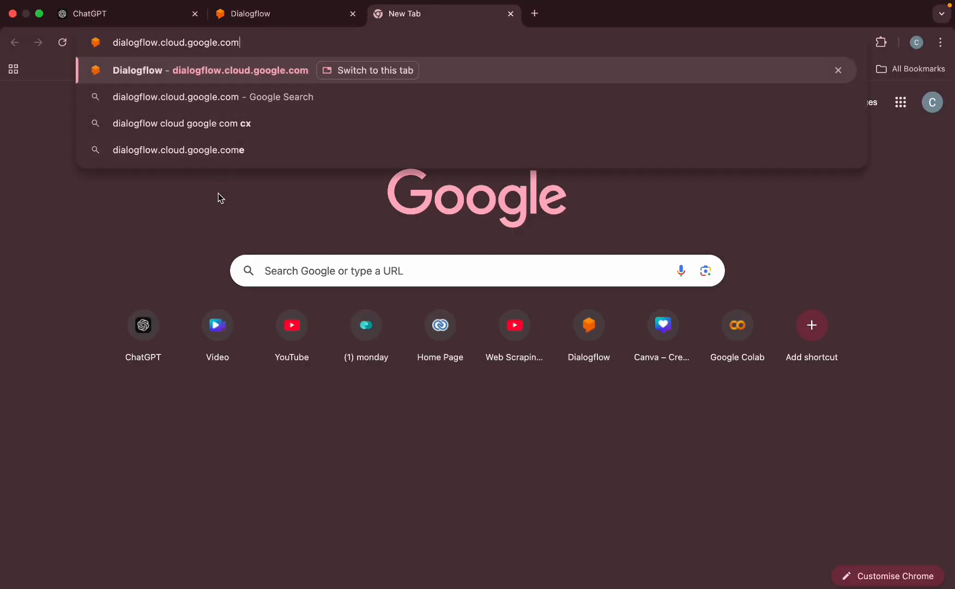
key("Return")
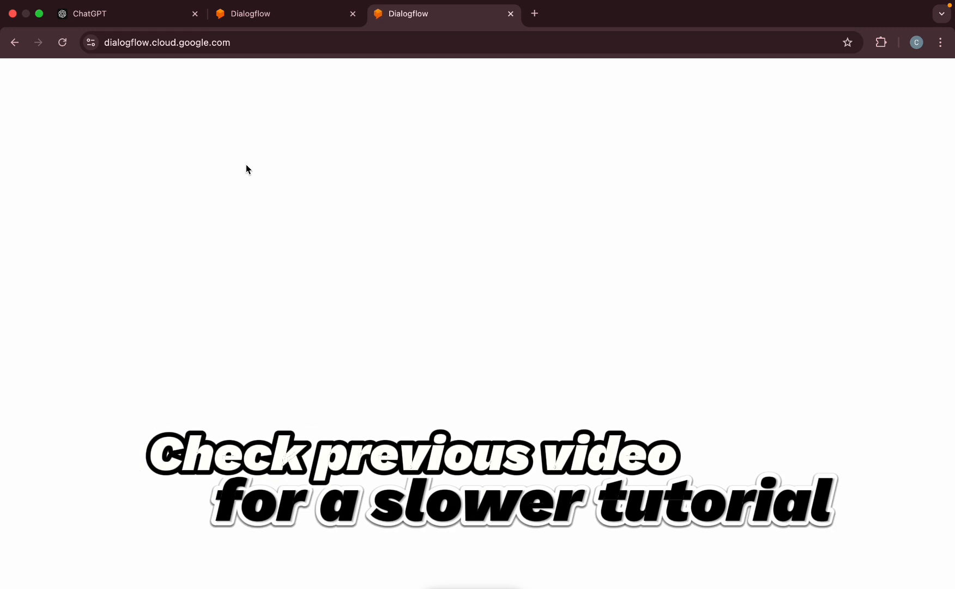
left_click(488, 332)
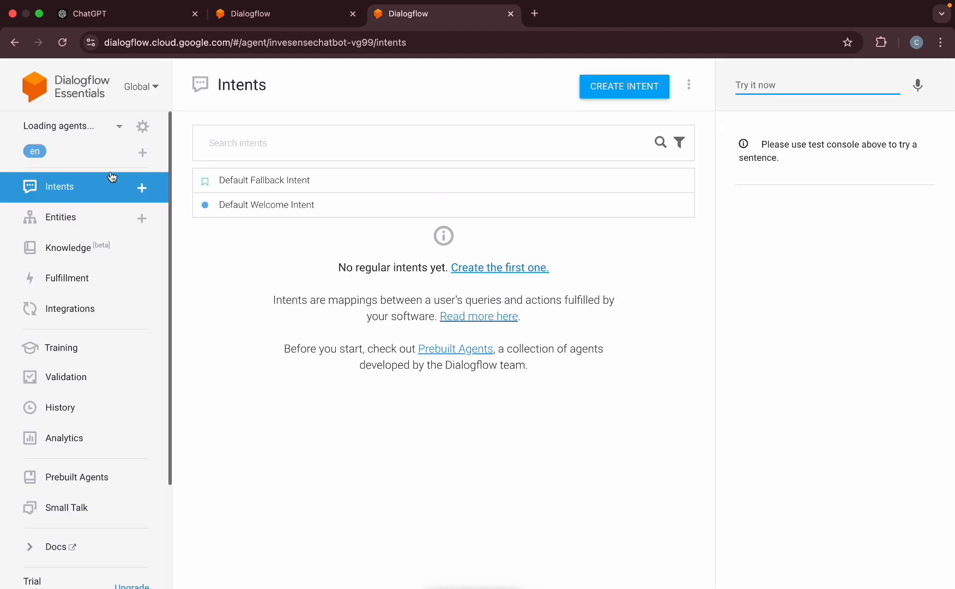
Choose Create new agent from the agent dropdown, then close that tab.
left_click(120, 129)
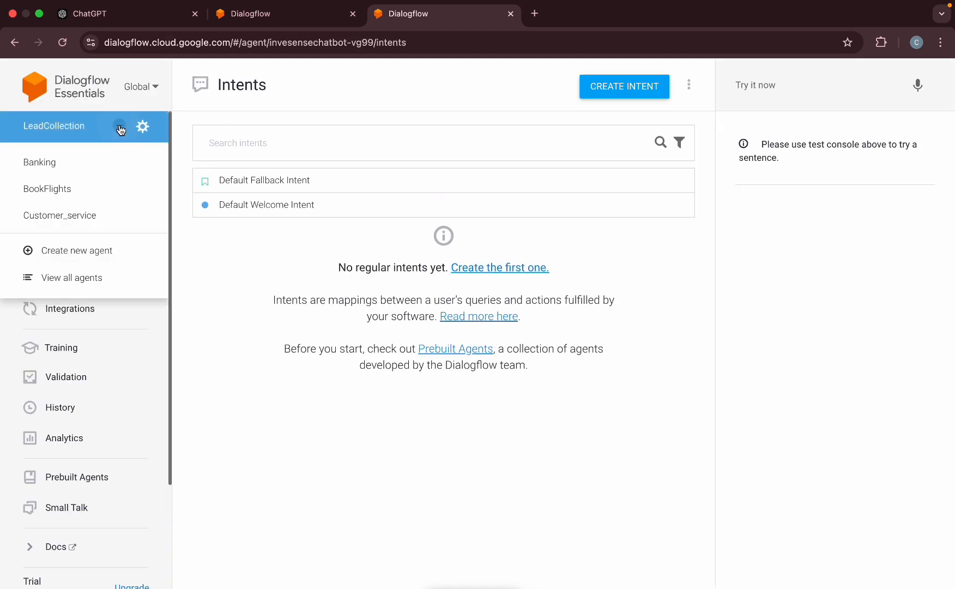
left_click(60, 250)
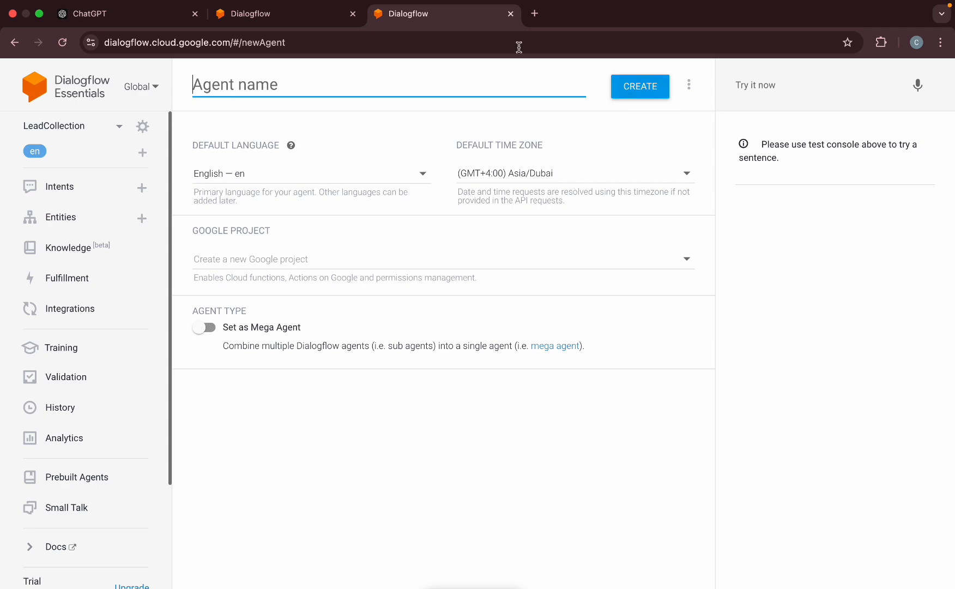
left_click(511, 14)
Leave the unsaved new-agent page and check the agent list without switching agents.
left_click(515, 237)
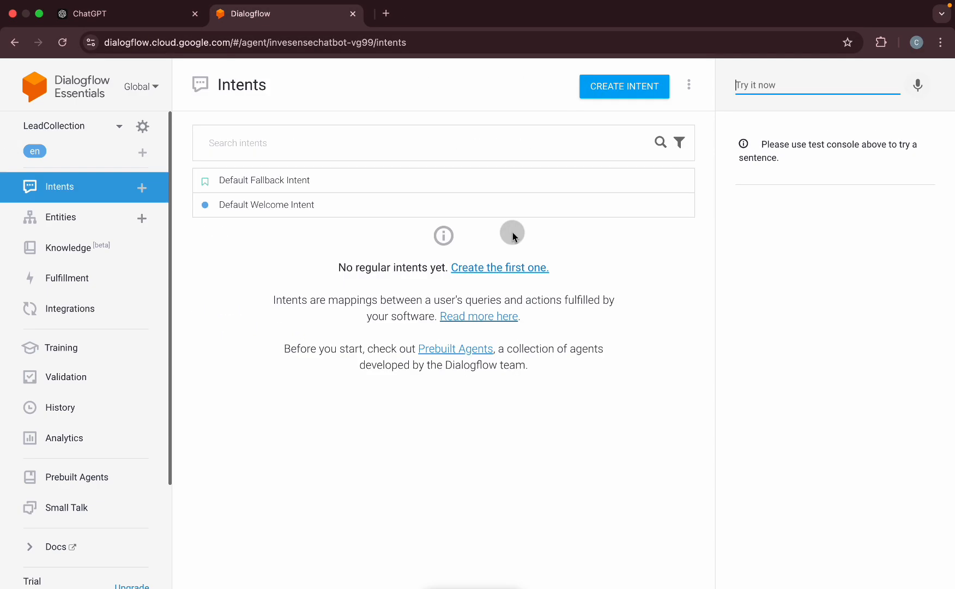
left_click(120, 131)
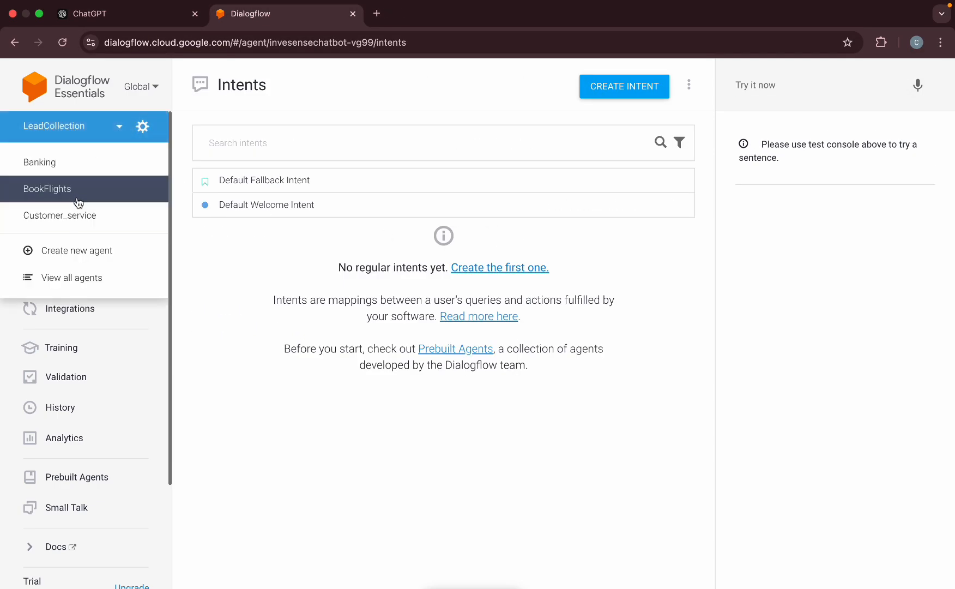
left_click(71, 139)
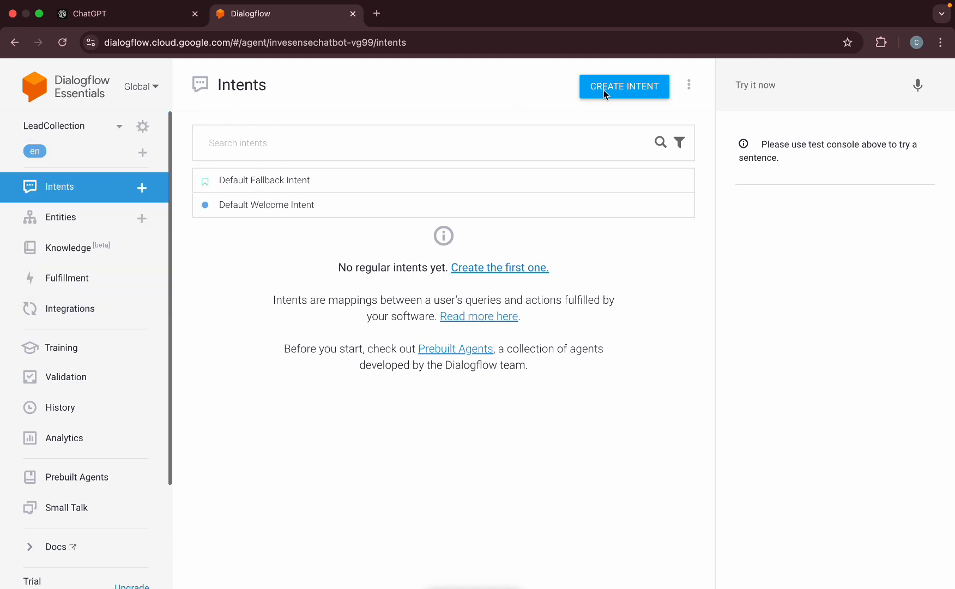
Test 'Hello' in Try it now and inspect the matched Default Welcome Intent.
left_click(817, 91)
type("Hello")
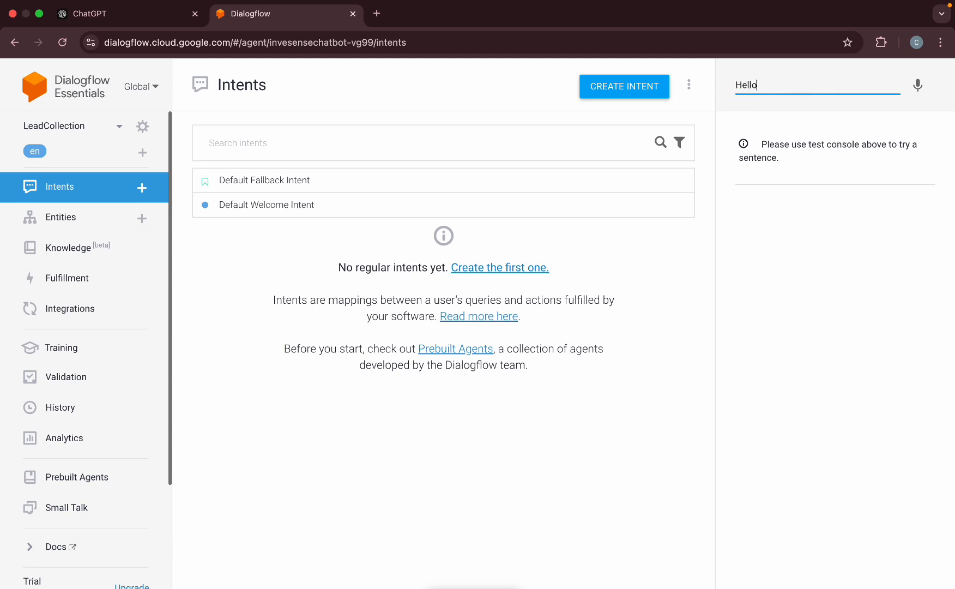
key("Return")
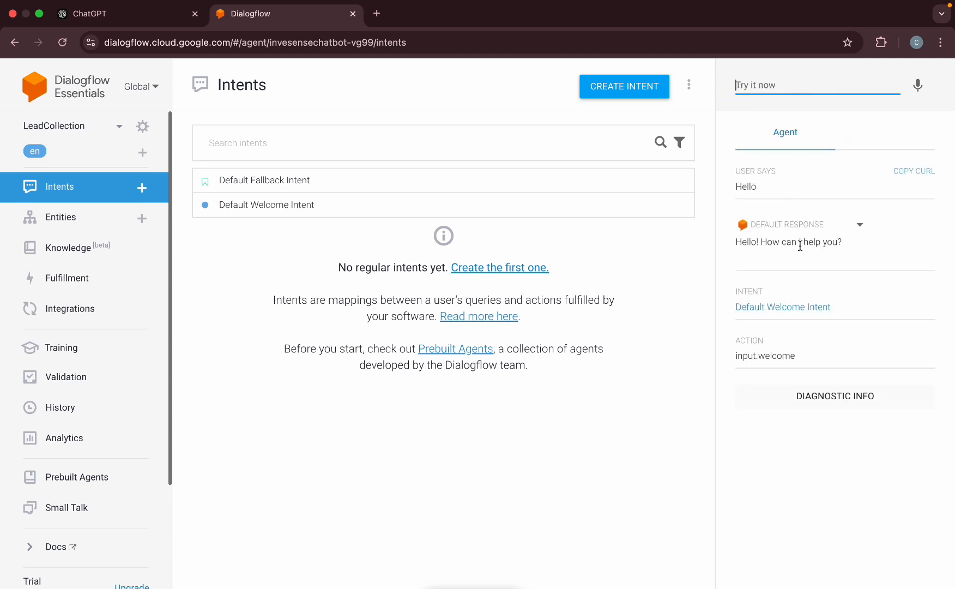
left_click(273, 206)
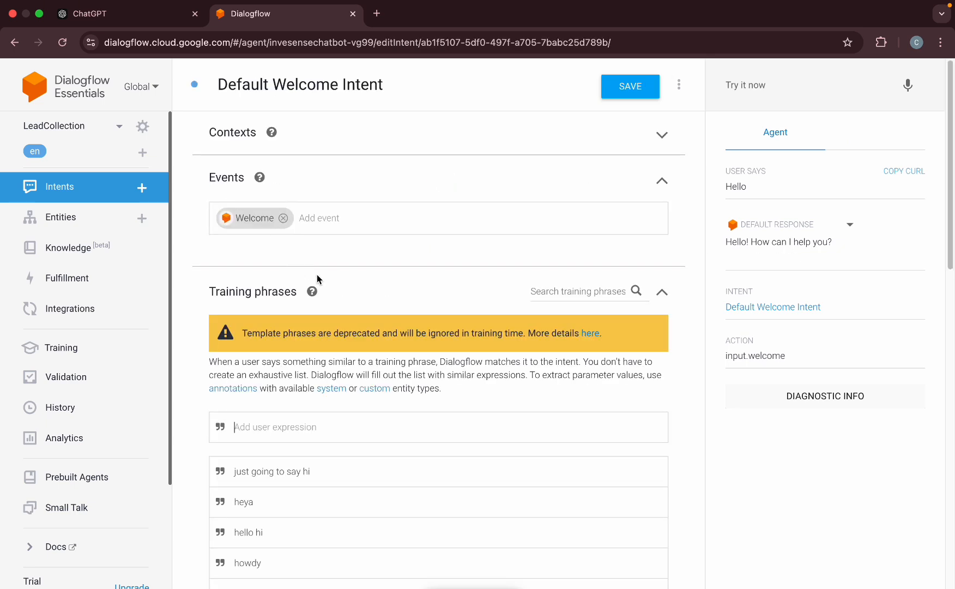
scroll(320, 399, "down", 5)
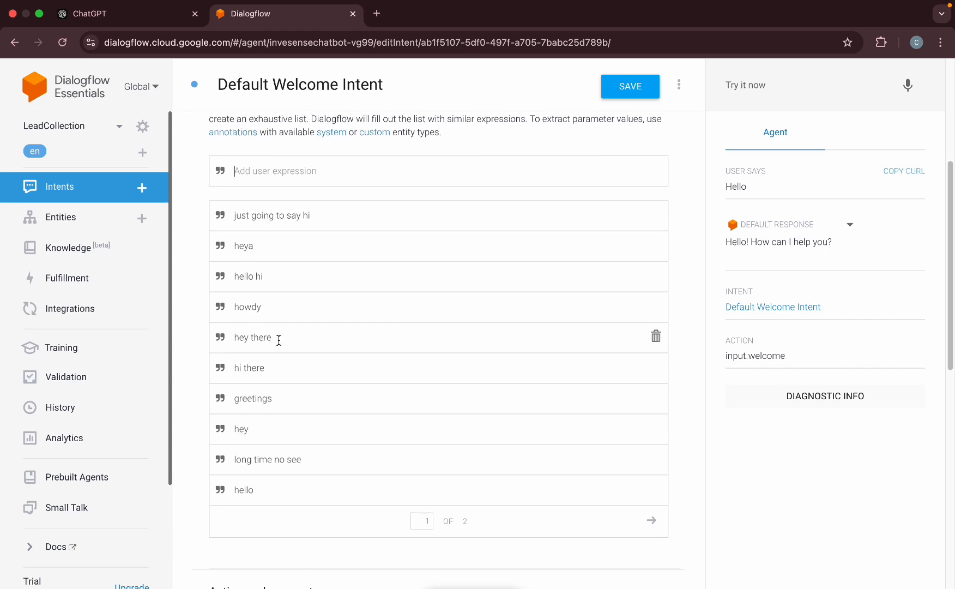
scroll(289, 468, "down", 10)
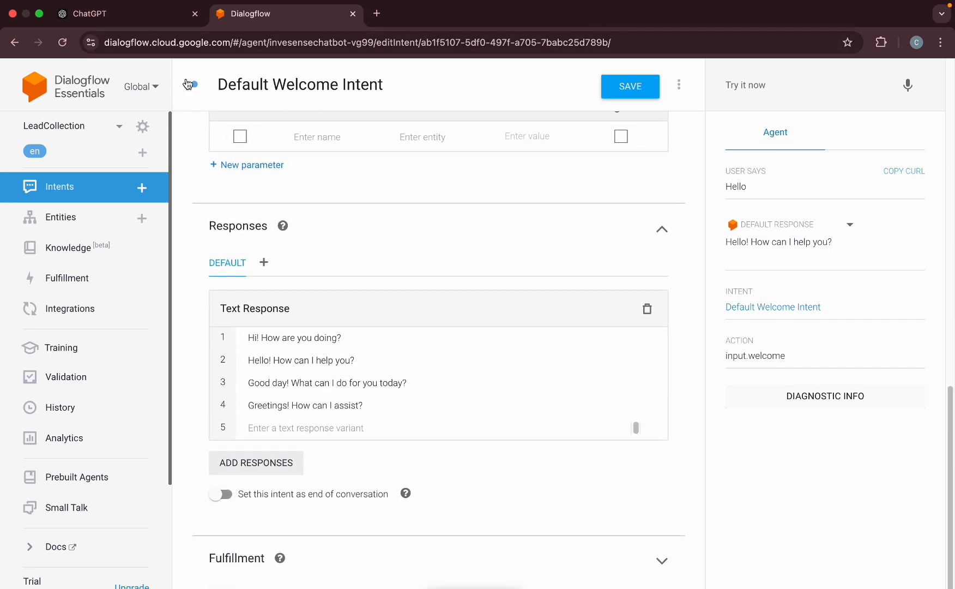
left_click(15, 42)
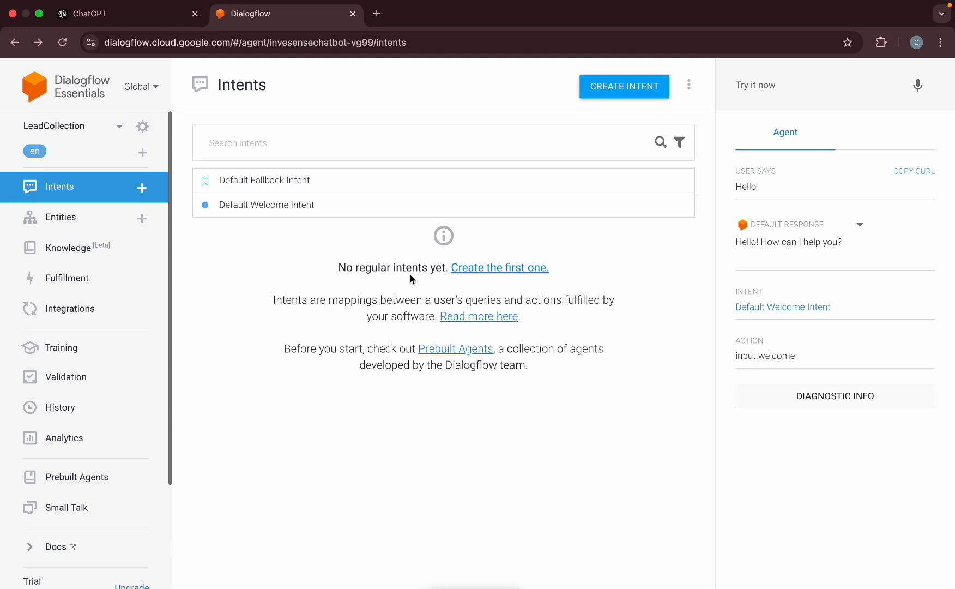
Highlight ChatGPT's Step 1 use case: collect name, email, phone and inquiry, stored in a database.
left_click(105, 19)
left_click_drag(248, 176, 540, 175)
scroll(545, 259, "down", 1)
left_click(549, 269)
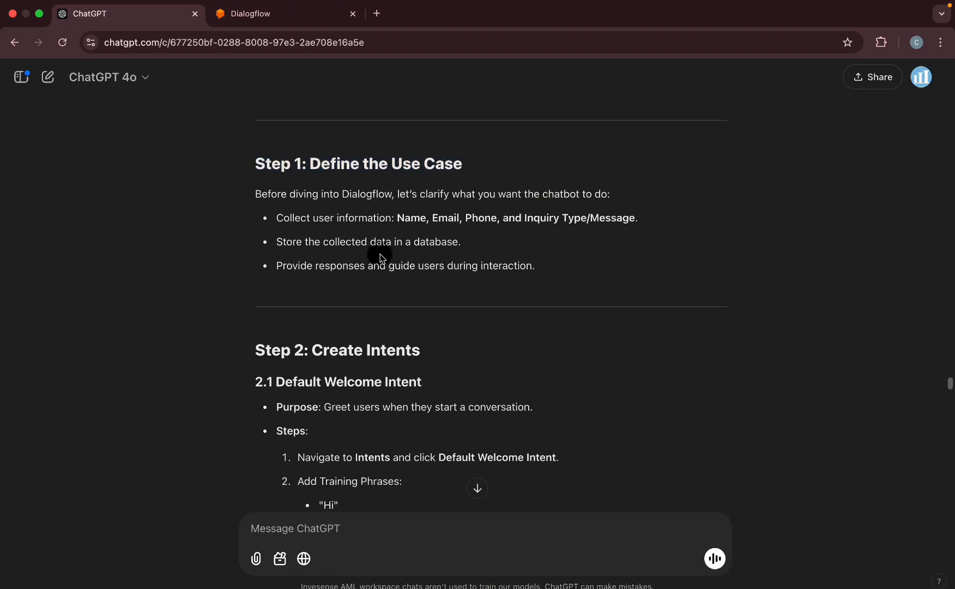
left_click_drag(280, 217, 648, 215)
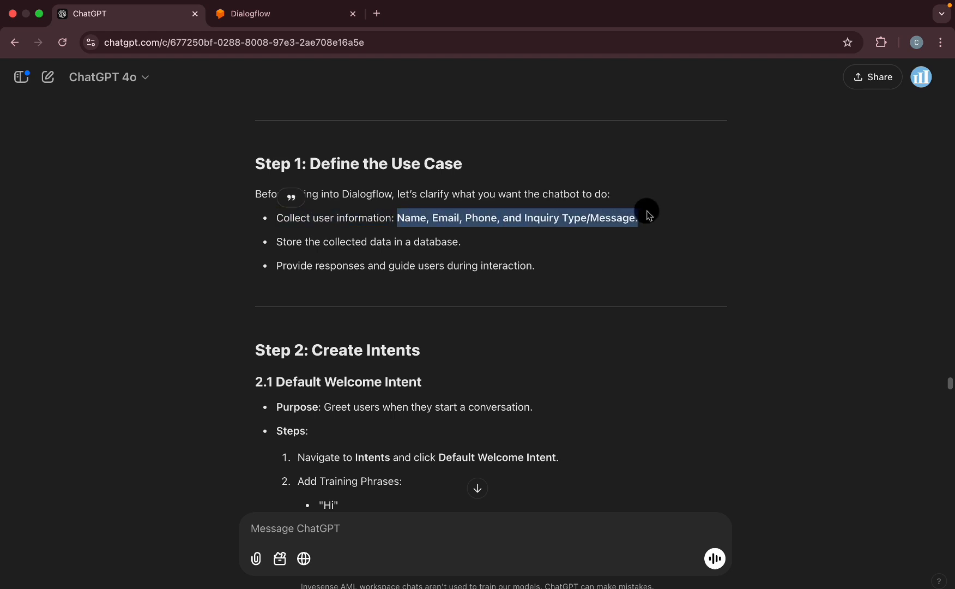
left_click_drag(472, 243, 411, 242)
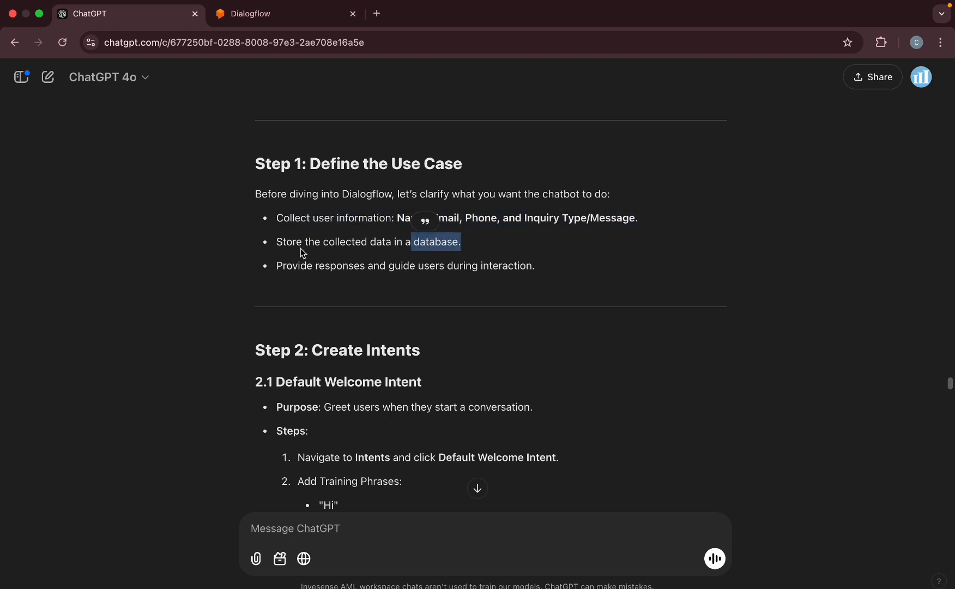
left_click(247, 22)
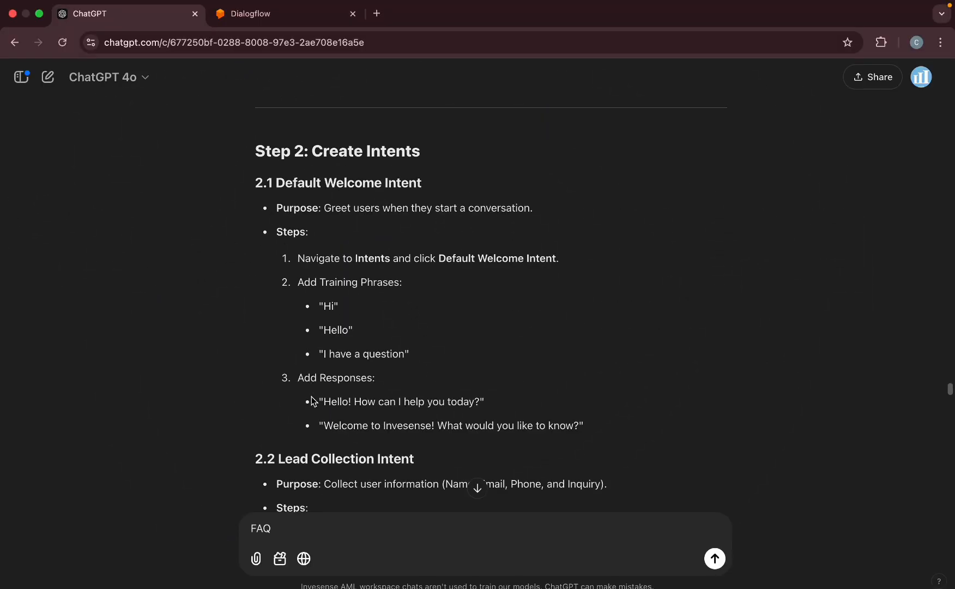
scroll(311, 397, "down", 1)
scroll(310, 396, "up", 2)
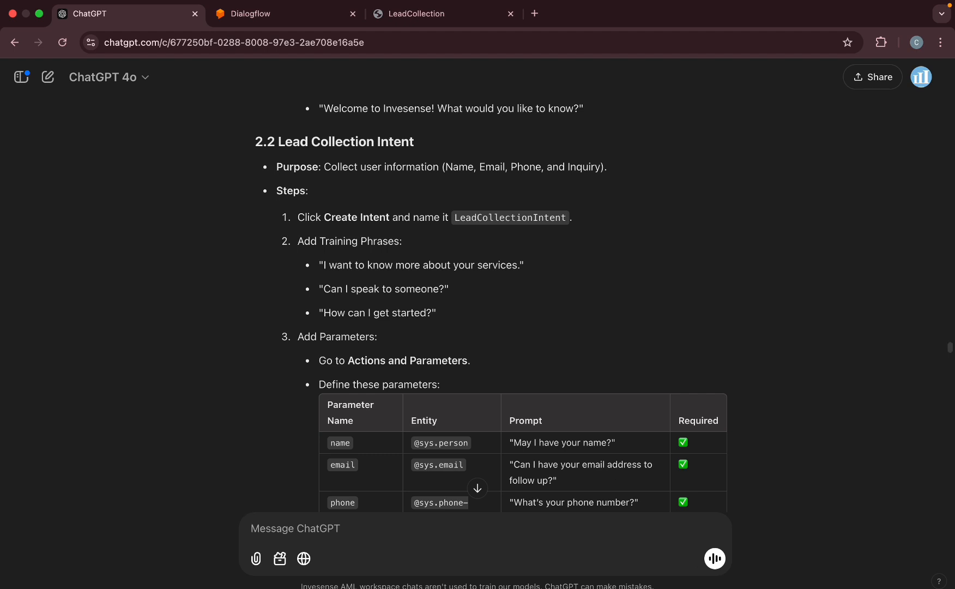
In ChatGPT's Lead Collection Intent section, select and copy the name LeadCollectionIntent.
mouse_move(886, 578)
scroll(305, 186, "up", 1)
left_click_drag(323, 172, 625, 187)
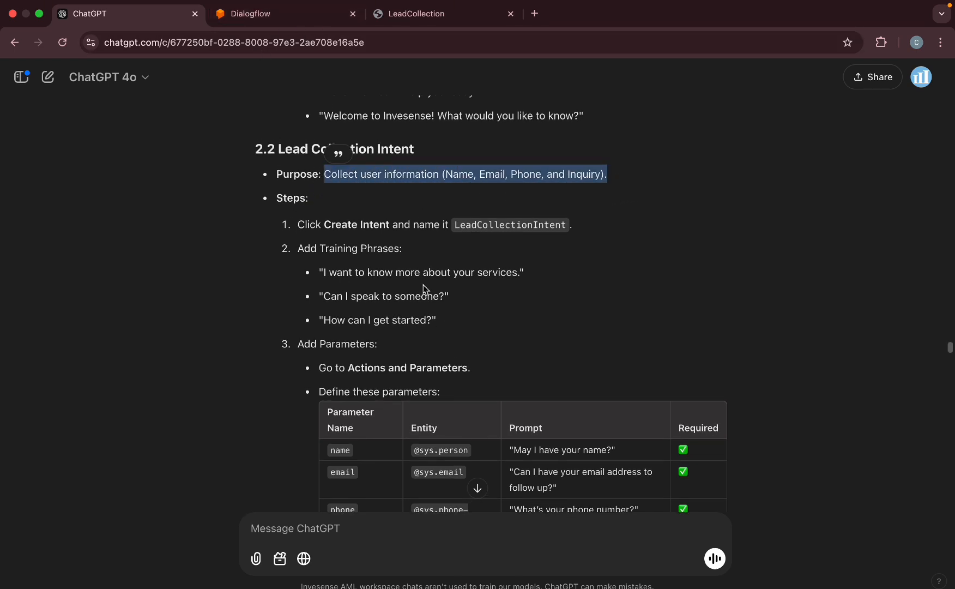
left_click(379, 191)
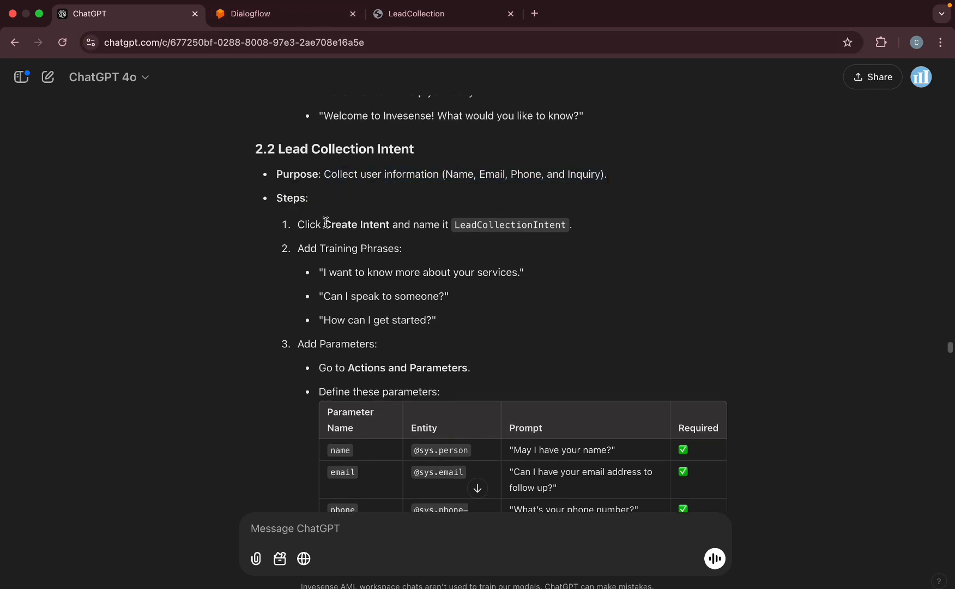
left_click_drag(300, 224, 568, 226)
key("super+c")
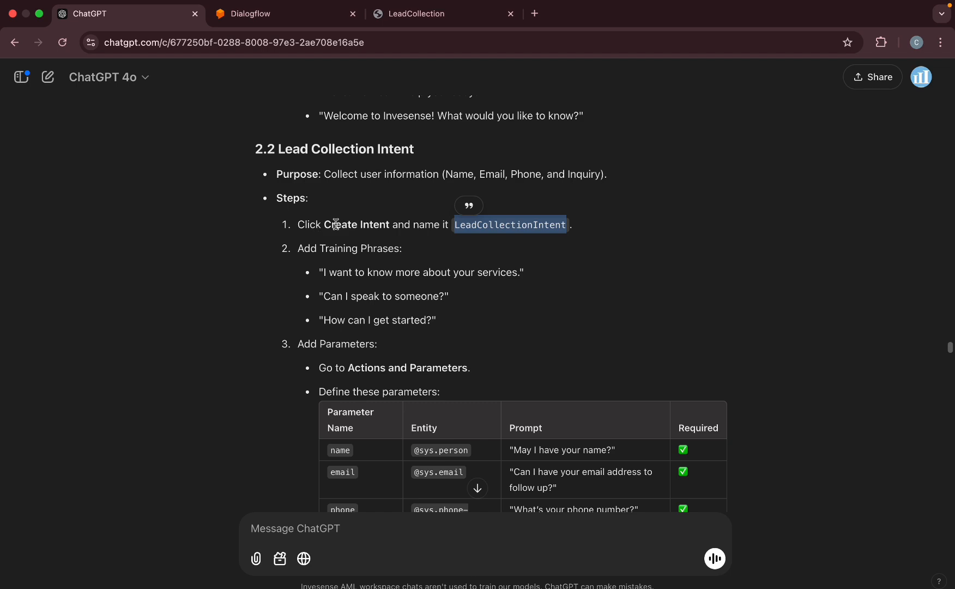
left_click(521, 246)
left_click(294, 14)
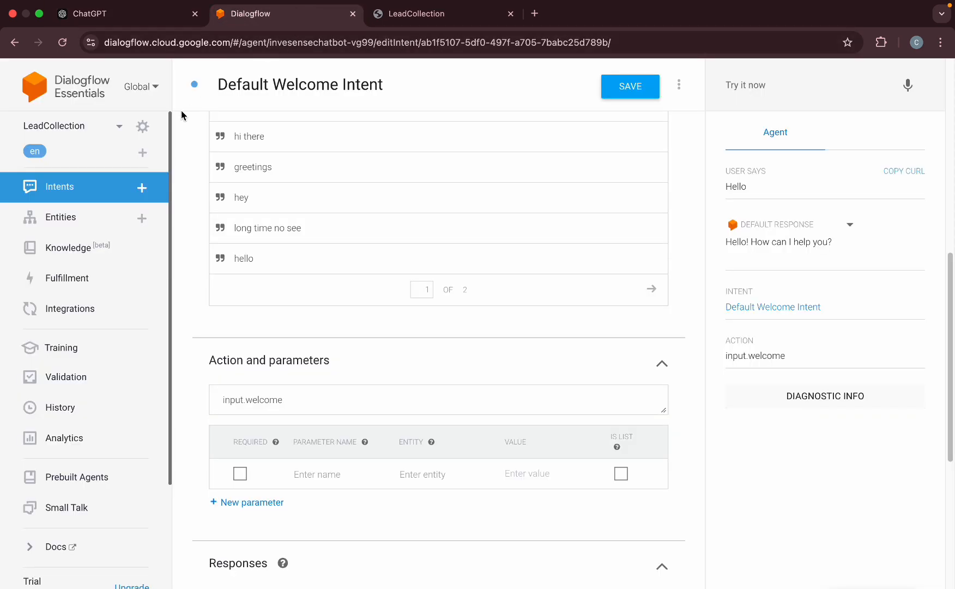
Create a new intent named LeadCollectionIntent and save it.
left_click(35, 199)
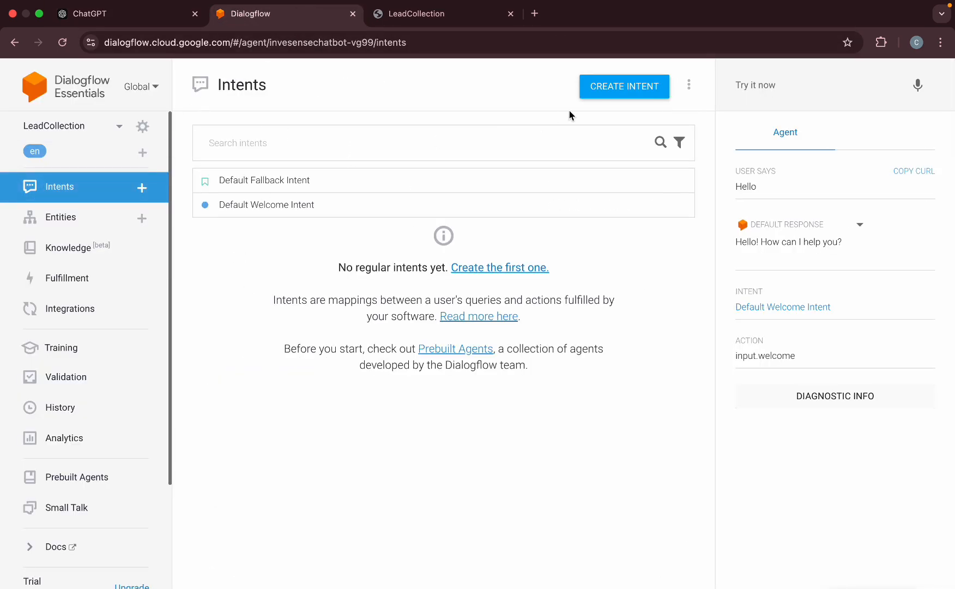
left_click(605, 94)
left_click(297, 92)
key("super+v")
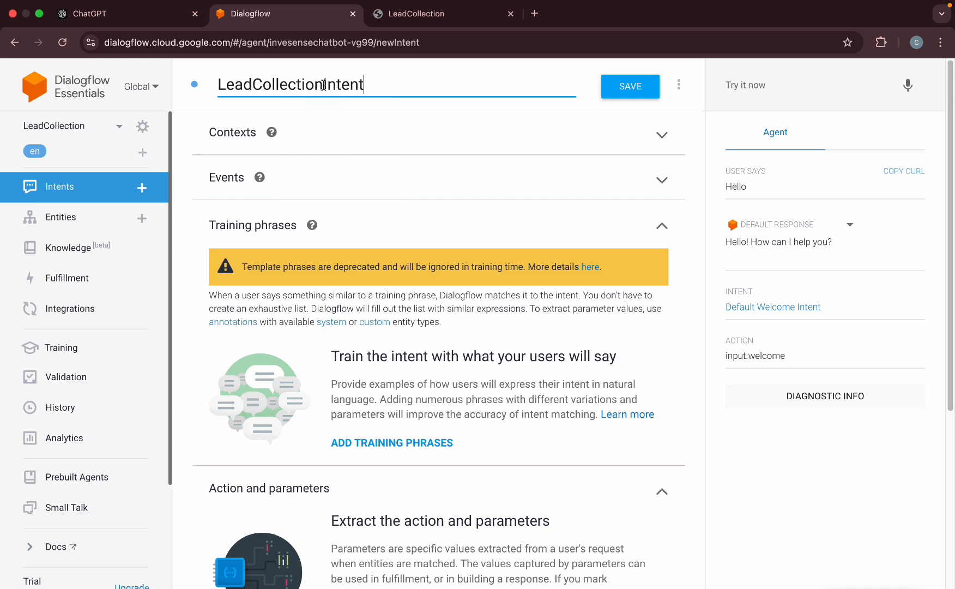
key("Return")
left_click(629, 86)
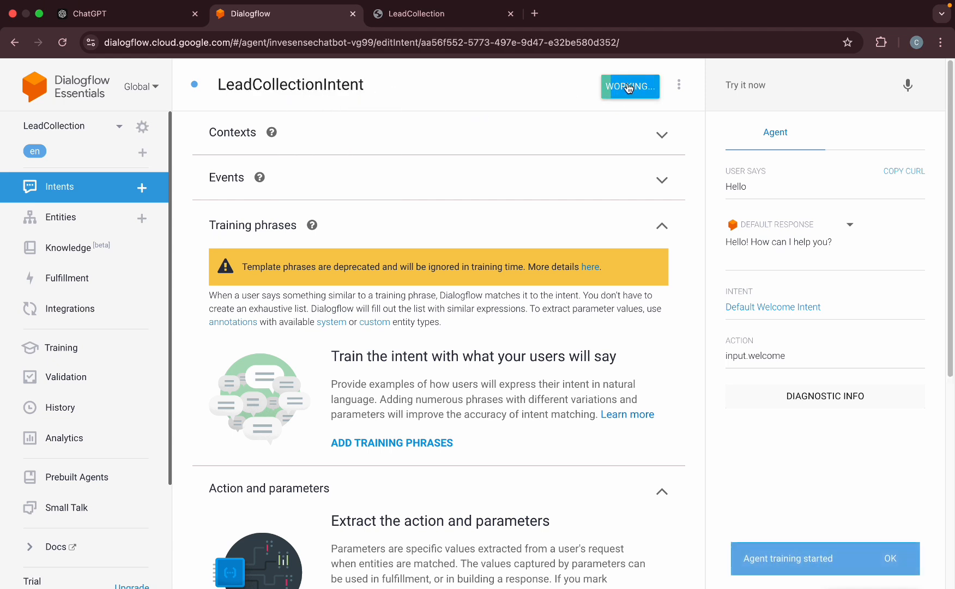
Select the first suggested training phrase, 'I want to know more about your services.', in ChatGPT.
left_click(400, 16)
left_click(510, 14)
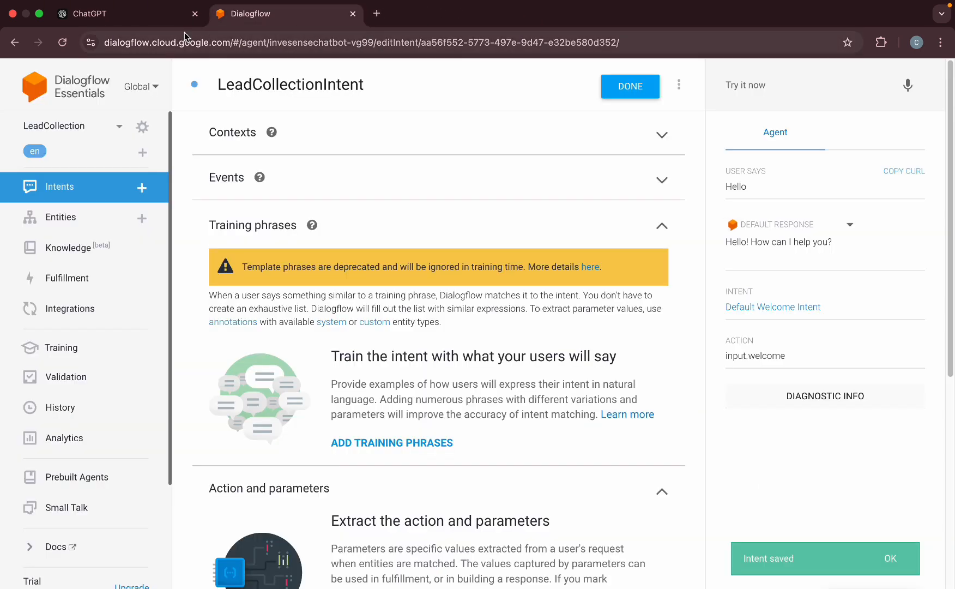
left_click(180, 14)
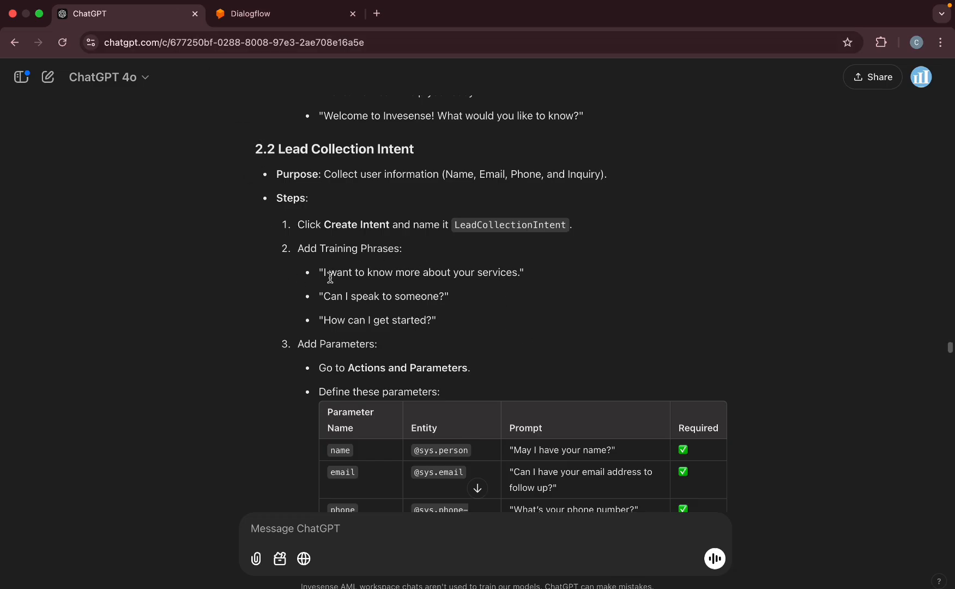
left_click_drag(323, 269, 519, 272)
key("super+c")
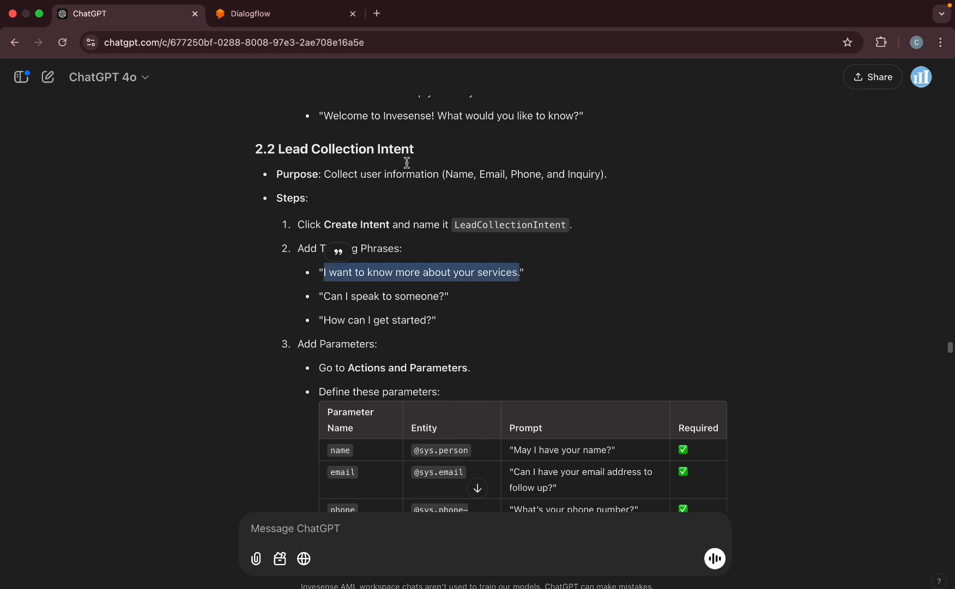
left_click(304, 14)
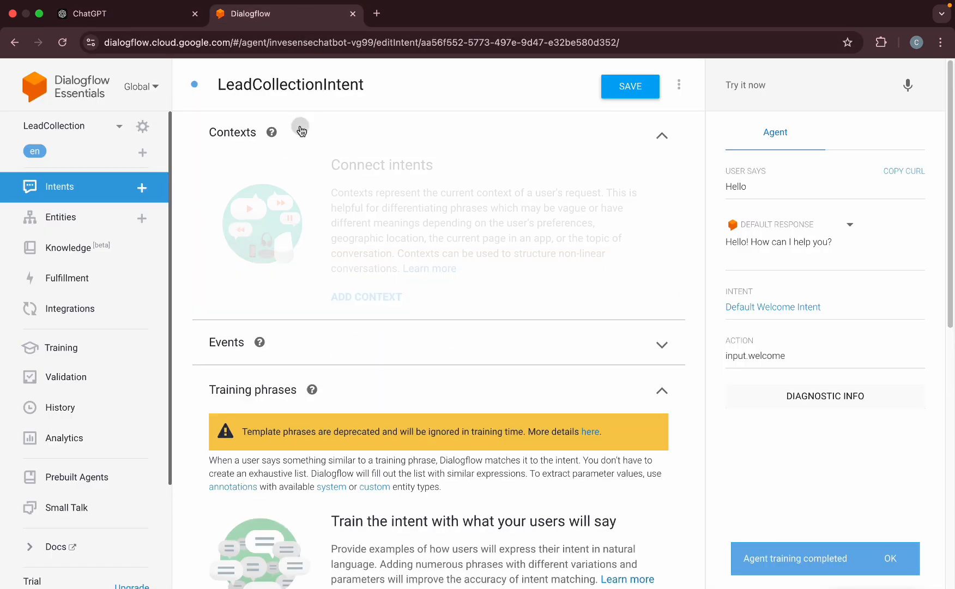
Add training phrases 'I want to know more about your services.', 'Can you tell me about your services' and 'Services'.
scroll(261, 367, "down", 2)
scroll(264, 365, "down", 2)
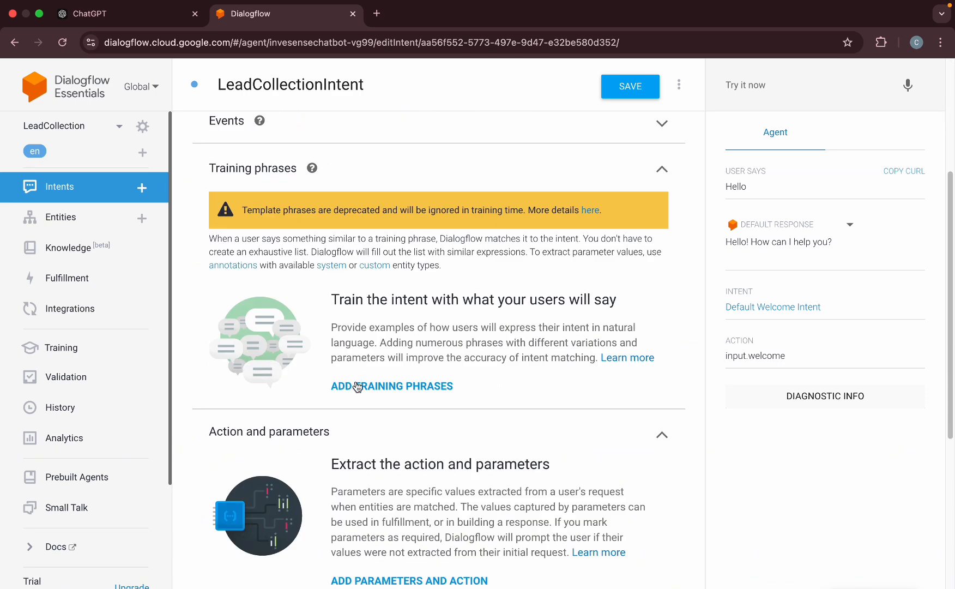
left_click(357, 387)
key("super+v")
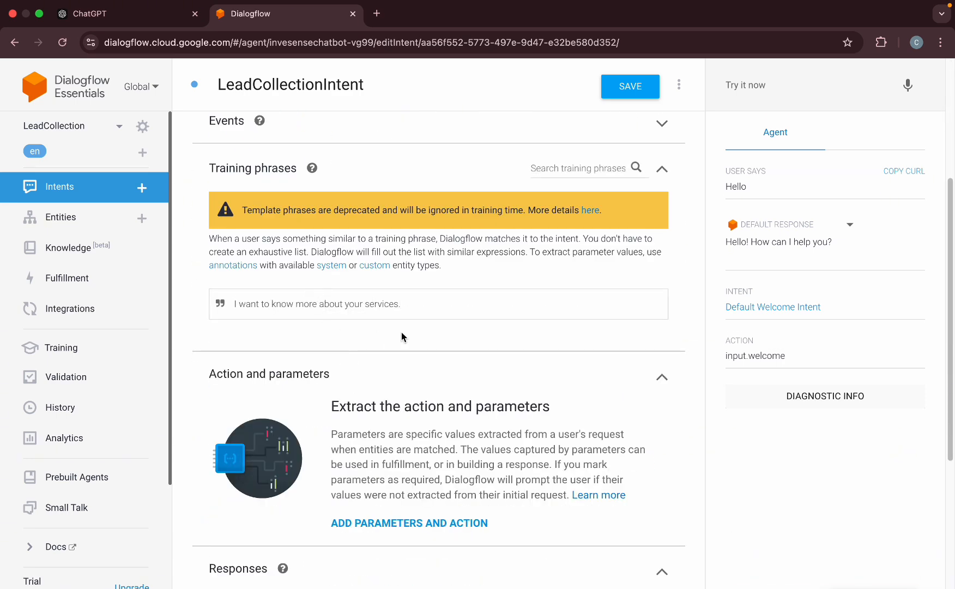
key("Return")
type("Can you tell me about your")
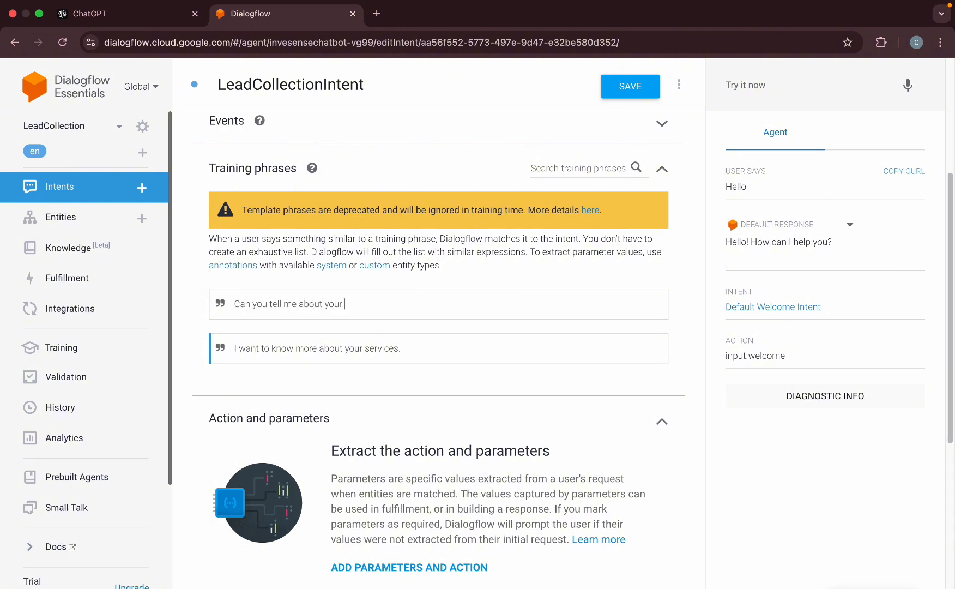
type("services")
key("Return")
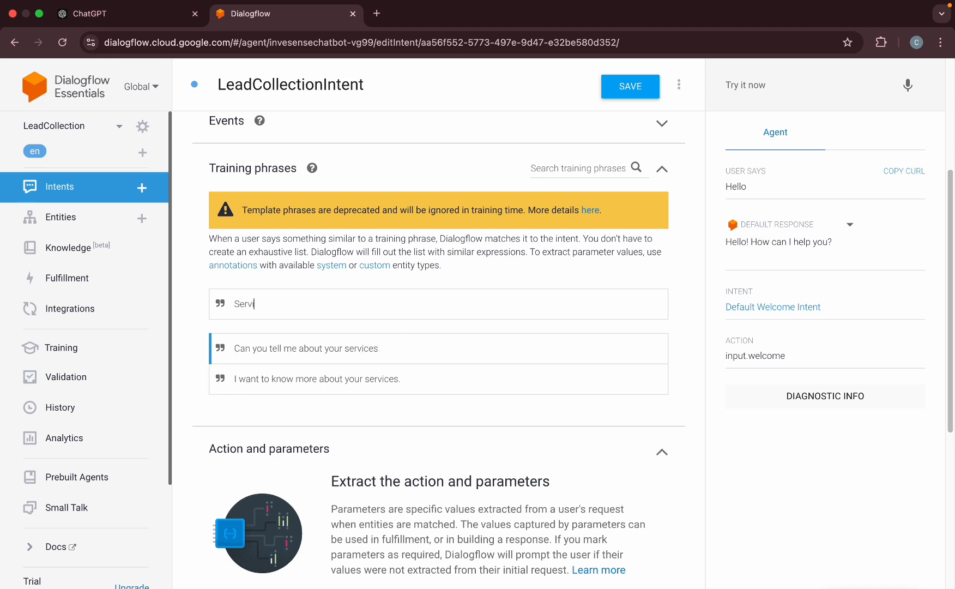
key("Return")
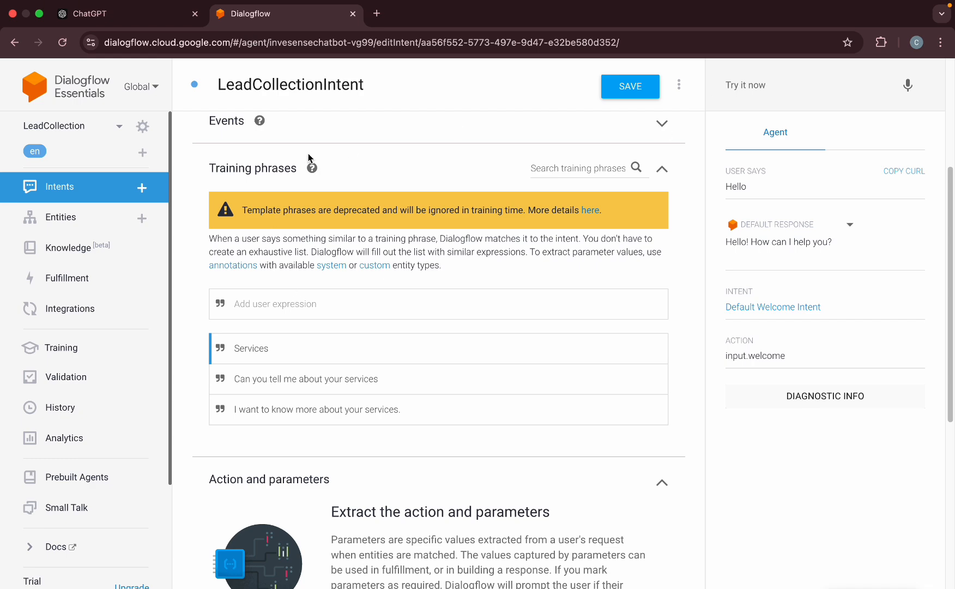
Copy 'Can I speak to someone?' from ChatGPT and add it as a training phrase.
left_click(143, 33)
left_click_drag(322, 293, 443, 293)
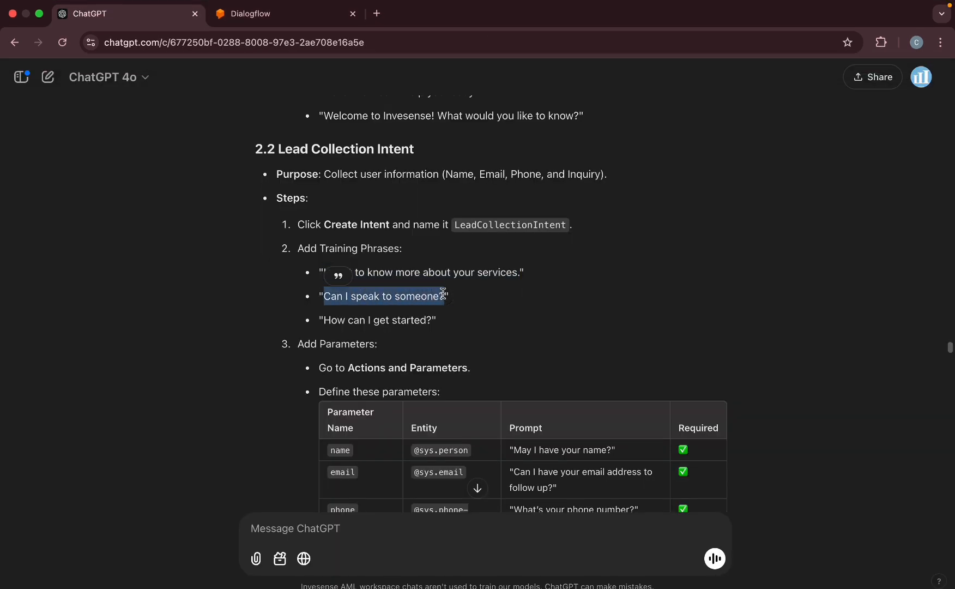
key("super+c")
left_click(281, 14)
left_click(265, 303)
key("super+v")
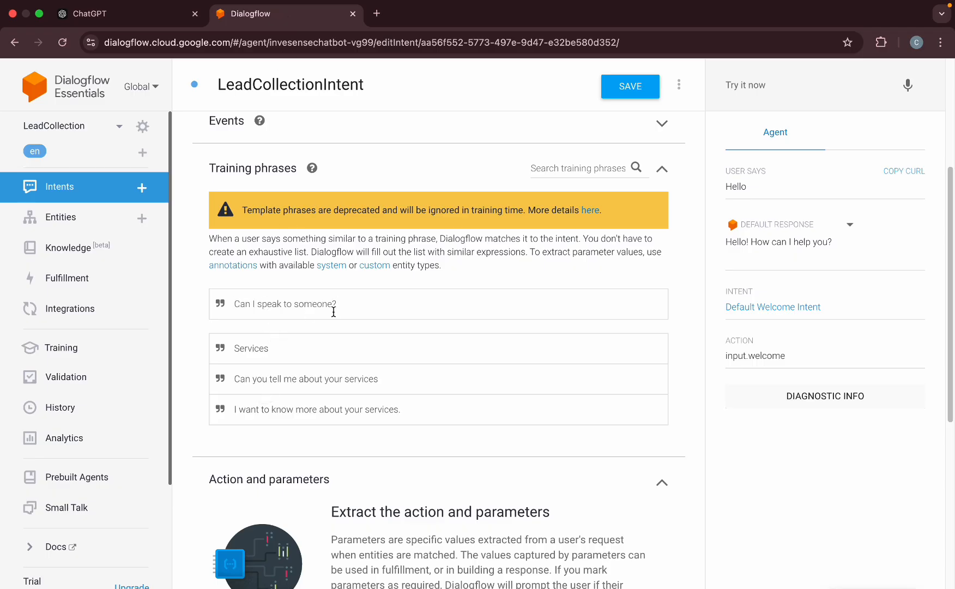
key("Return")
Copy 'How can I get started?' from ChatGPT and add it as a training phrase.
left_click(148, 19)
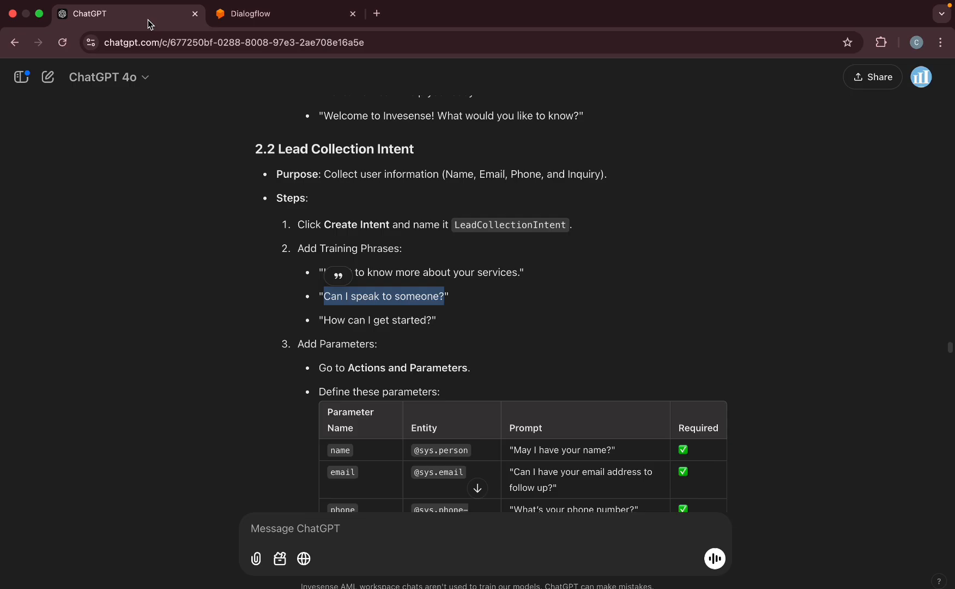
left_click_drag(326, 321, 430, 323)
key("super+c")
left_click(250, 15)
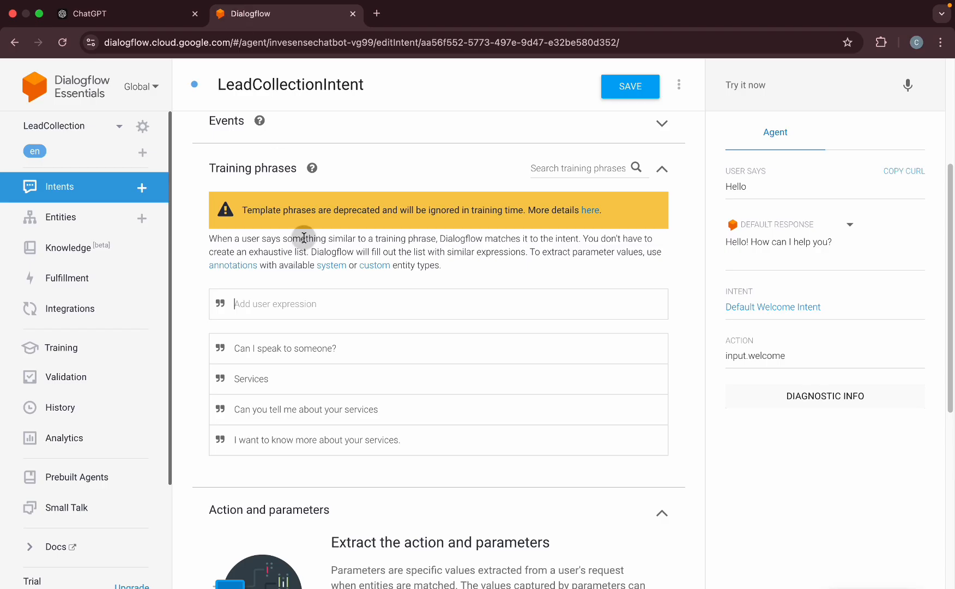
left_click(304, 310)
key("super+v")
key("Return")
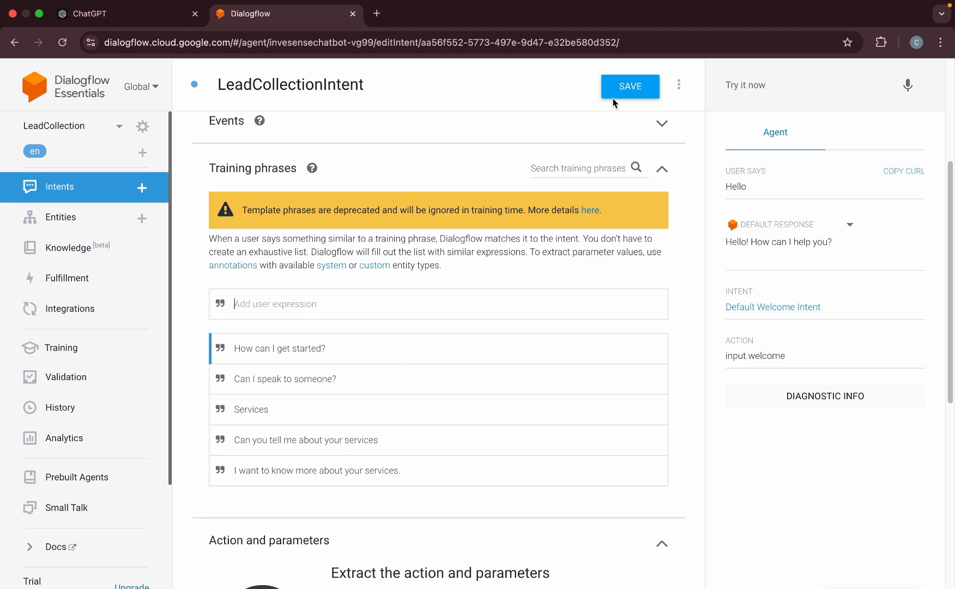
scroll(442, 342, "down", 8)
Enter 'I will need you to provide your email first' as Text Response 1 and save.
left_click(316, 428)
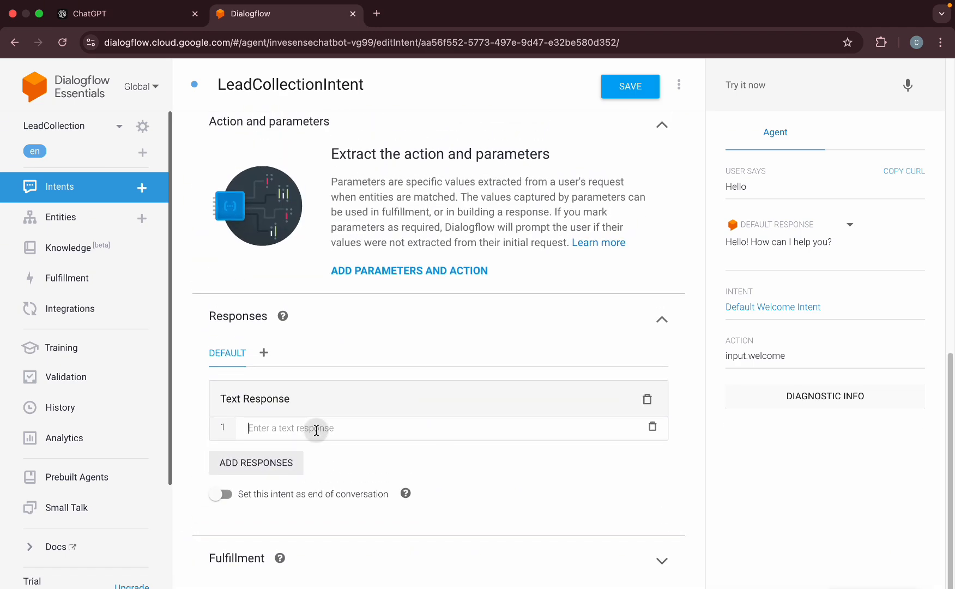
type("Sure")
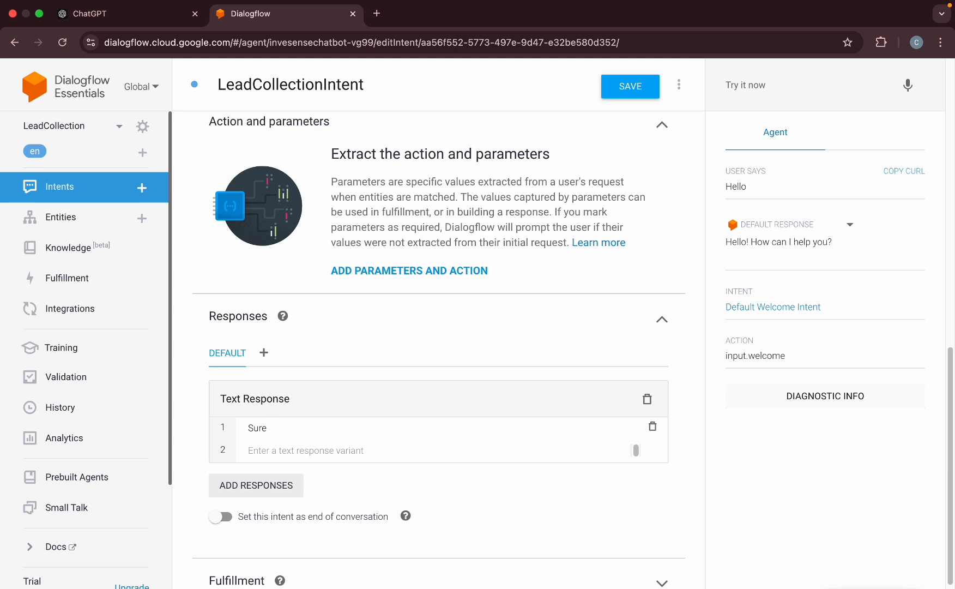
key("BackSpace")
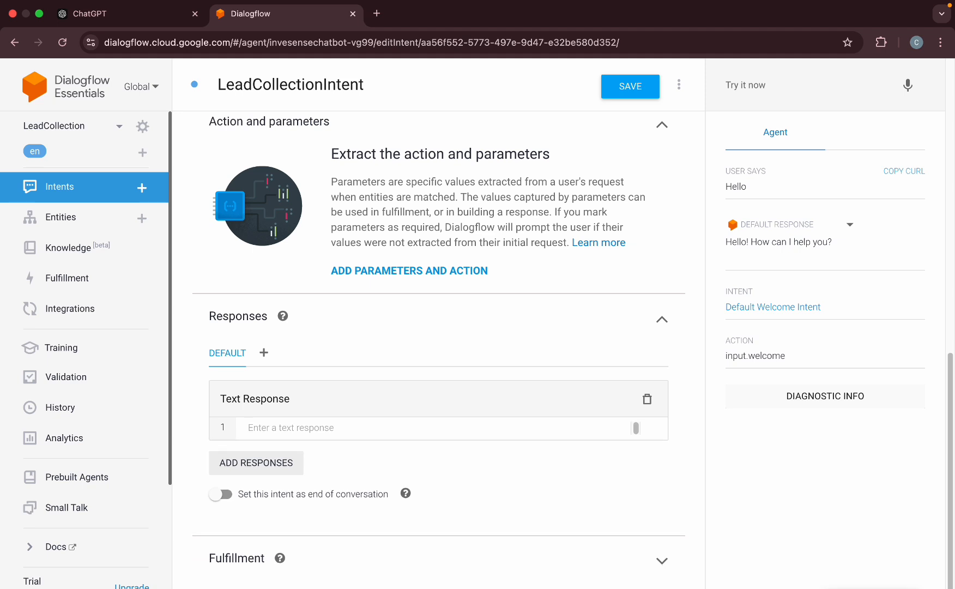
type("I")
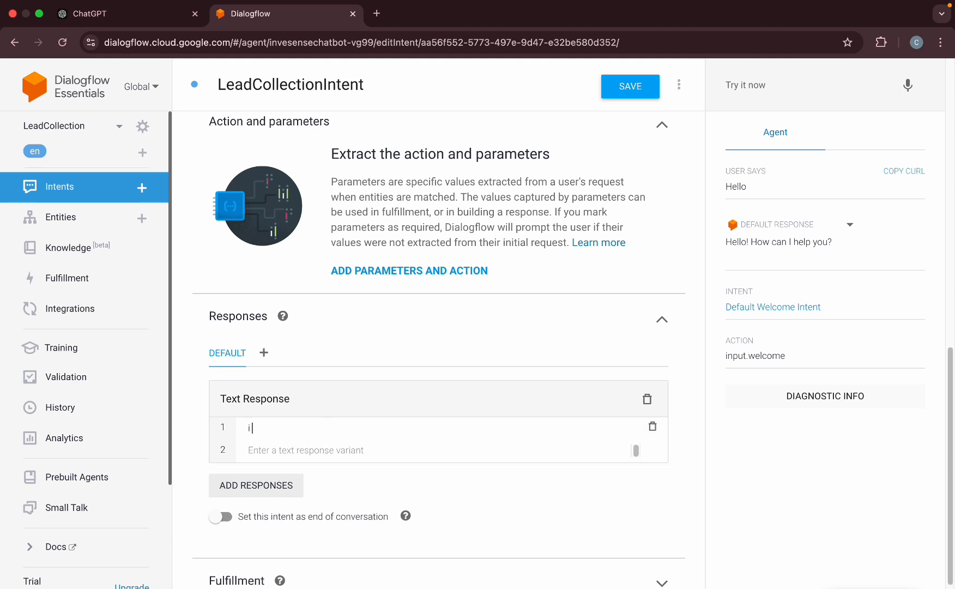
type(" Wi")
key("BackSpace")
key("BackSpace")
key("BackSpace")
key("BackSpace")
type("I")
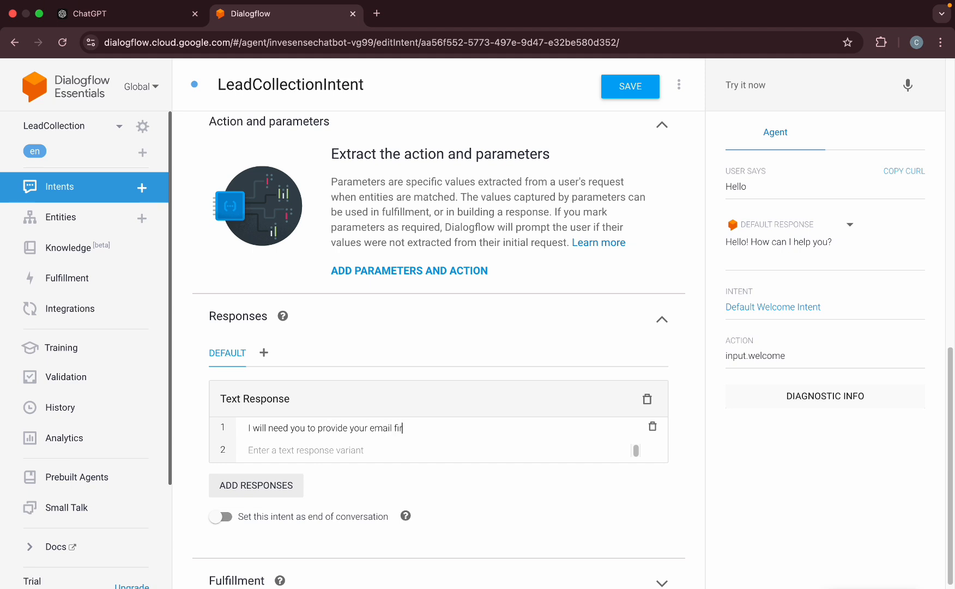
left_click(633, 93)
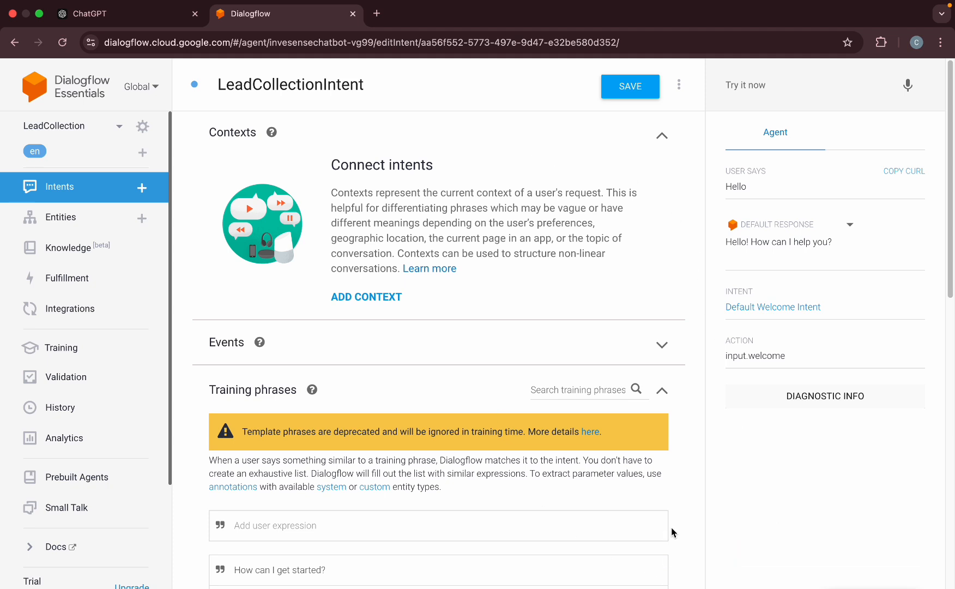
Type 'What type of services do you have?' in Try it now and save the intent.
scroll(672, 531, "down", 5)
left_click(783, 85)
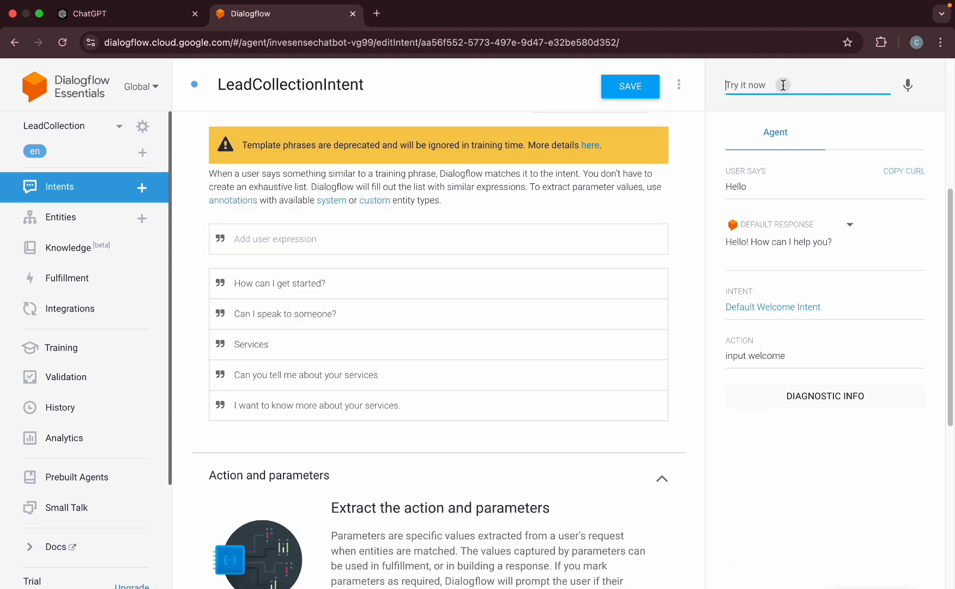
type("W")
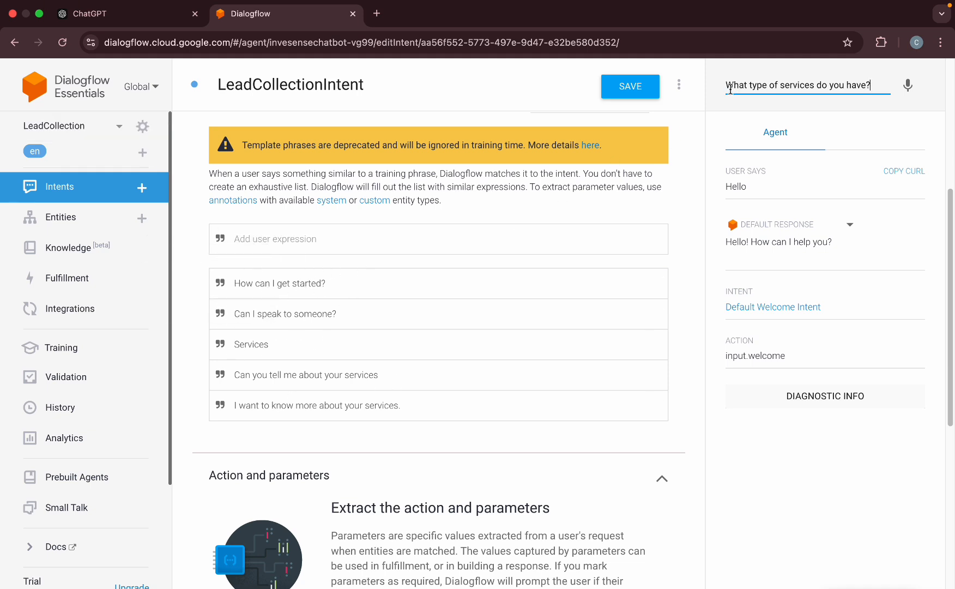
left_click_drag(726, 85, 889, 85)
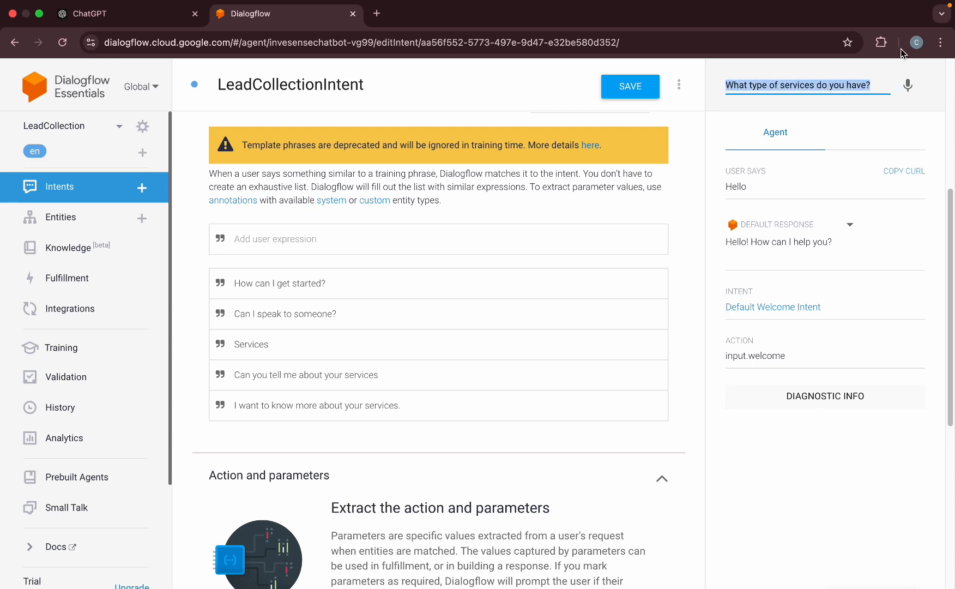
scroll(420, 445, "down", 7)
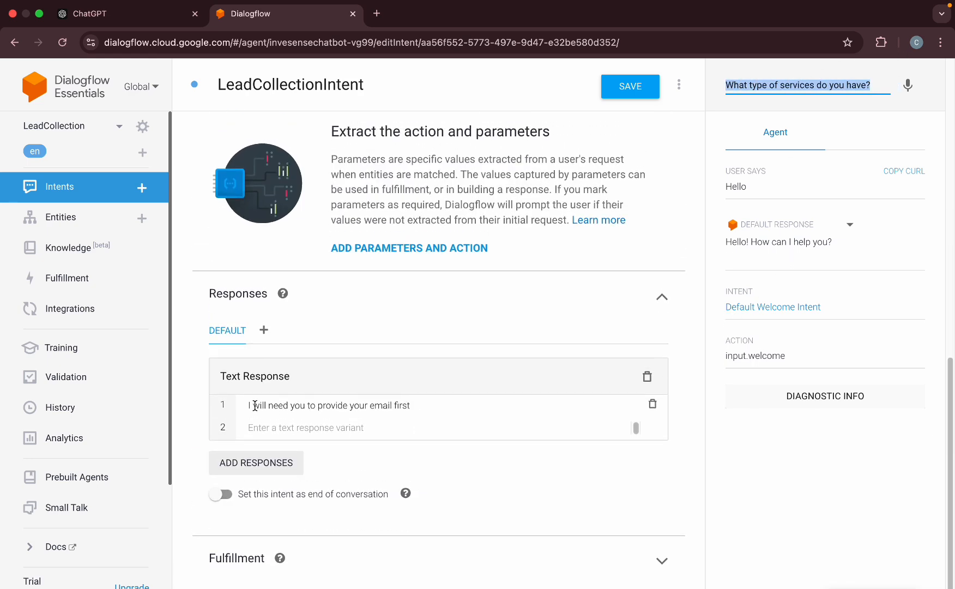
scroll(255, 406, "up", 10)
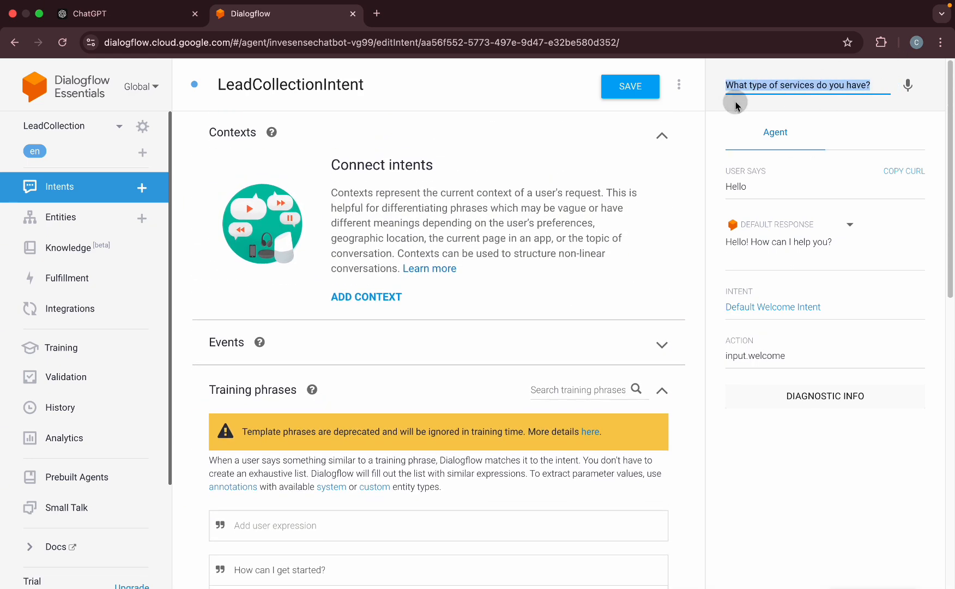
left_click(630, 87)
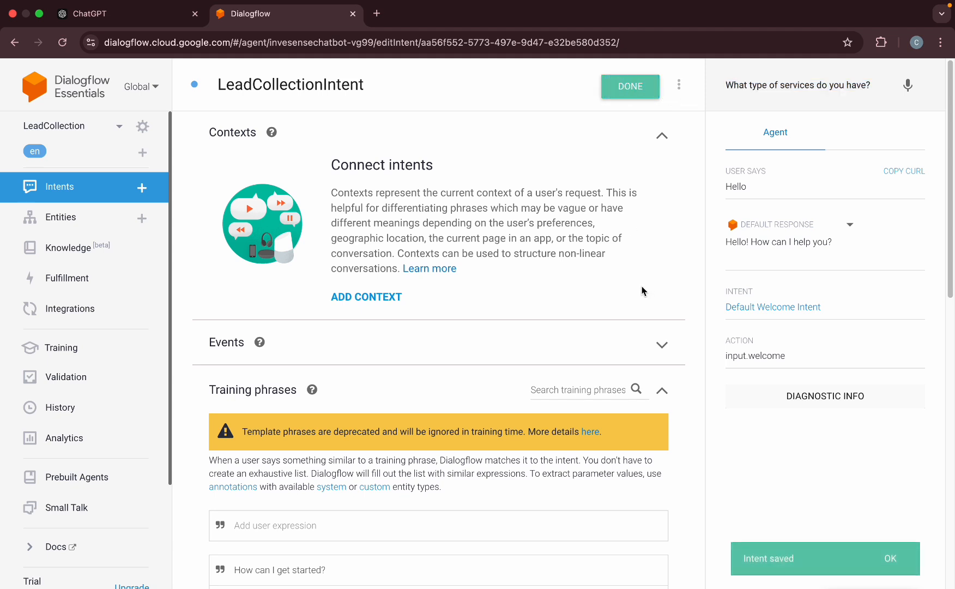
Send the test question, confirm the email-first reply, and reopen LeadCollectionIntent.
left_click(58, 186)
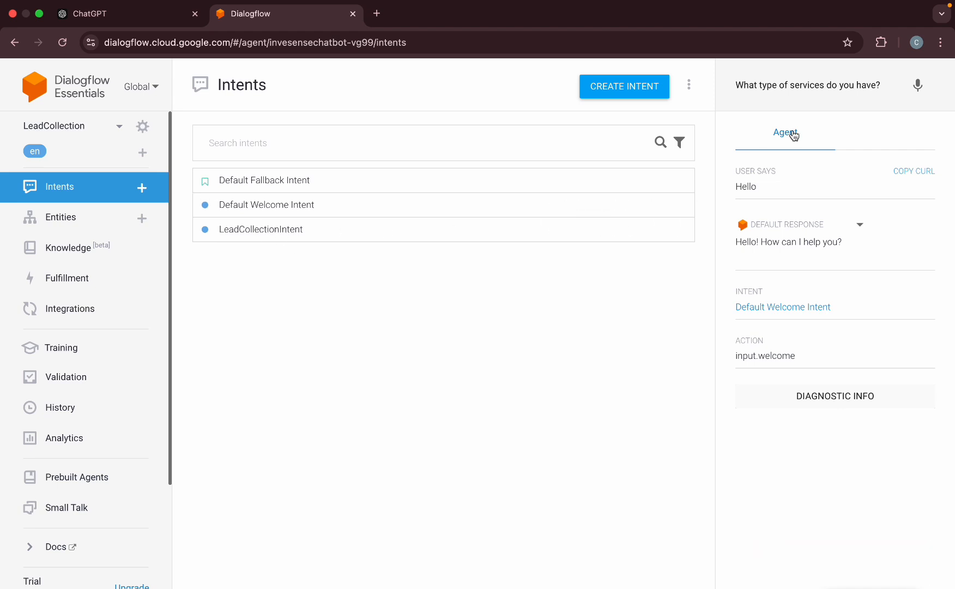
left_click(883, 87)
key("Return")
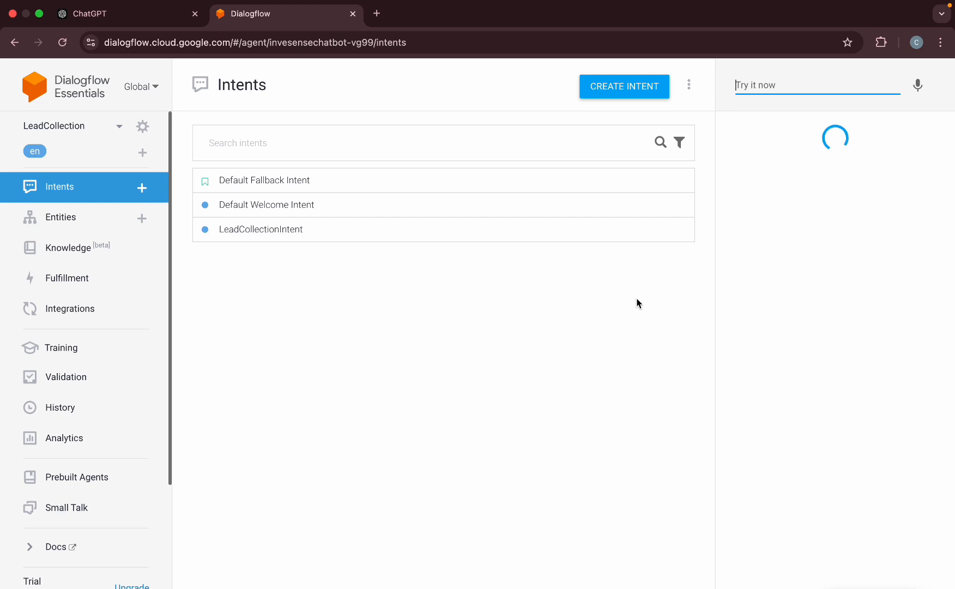
left_click_drag(737, 240, 894, 243)
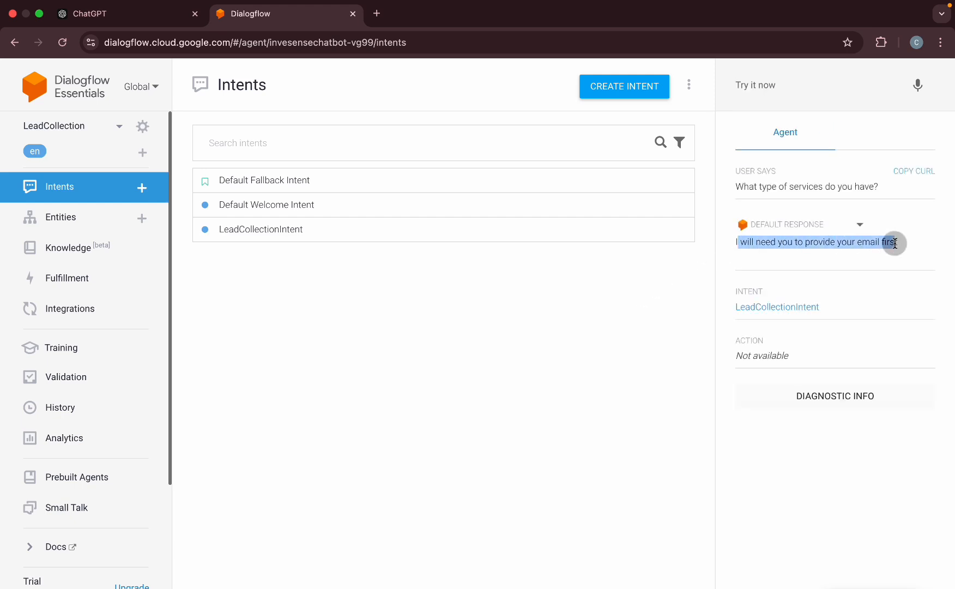
left_click(821, 168)
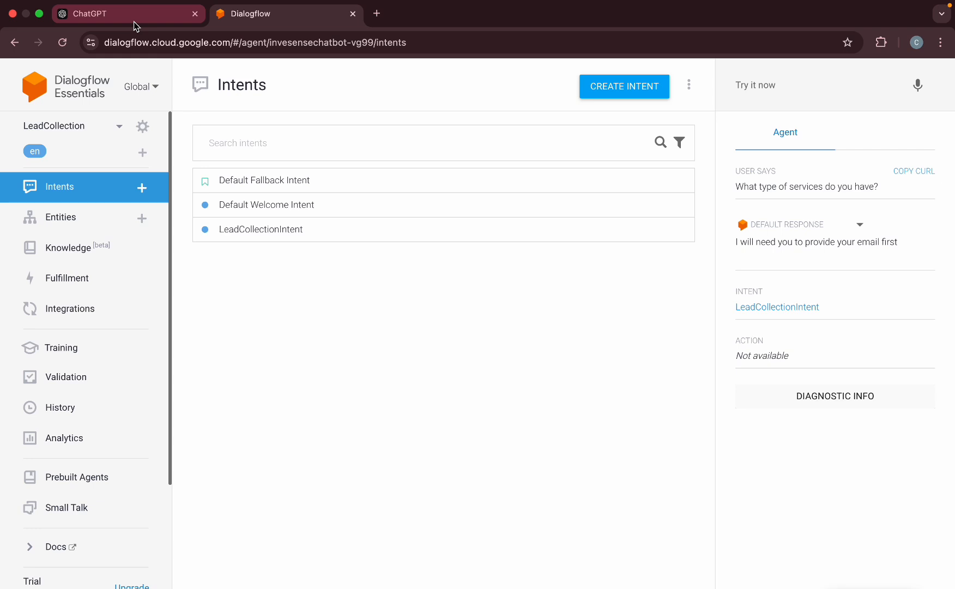
left_click(256, 228)
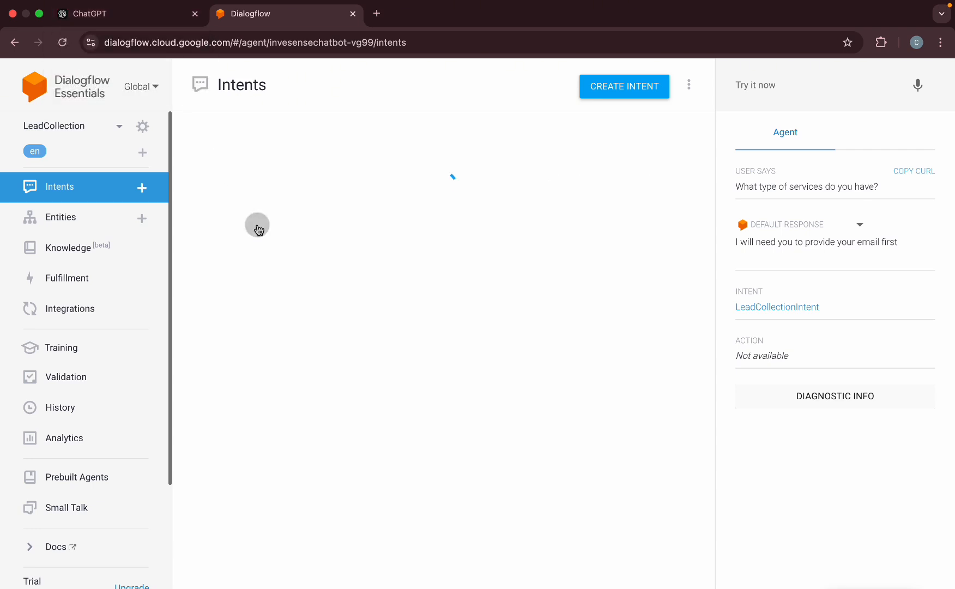
left_click(158, 18)
Scroll ChatGPT's guide to the Actions and Parameters step with its name/email/phone/query table.
left_click(280, 228)
scroll(279, 229, "down", 5)
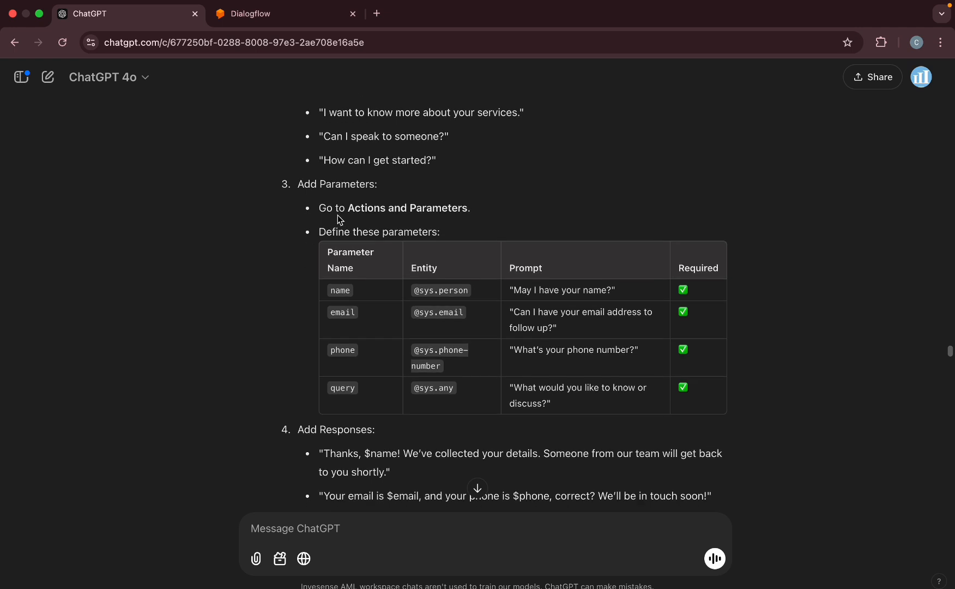
left_click_drag(352, 207, 441, 209)
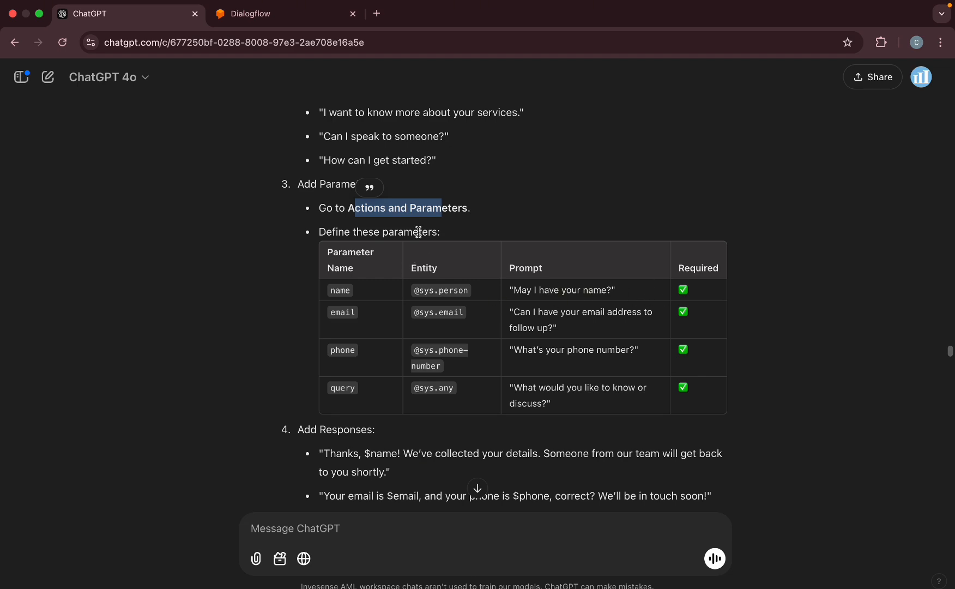
left_click(307, 12)
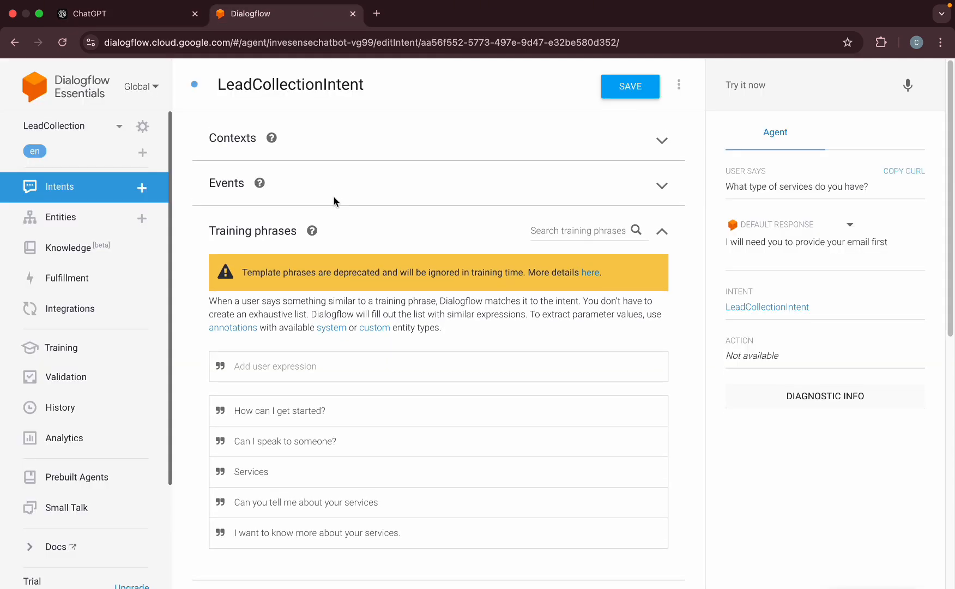
scroll(319, 278, "down", 5)
scroll(319, 278, "down", 6)
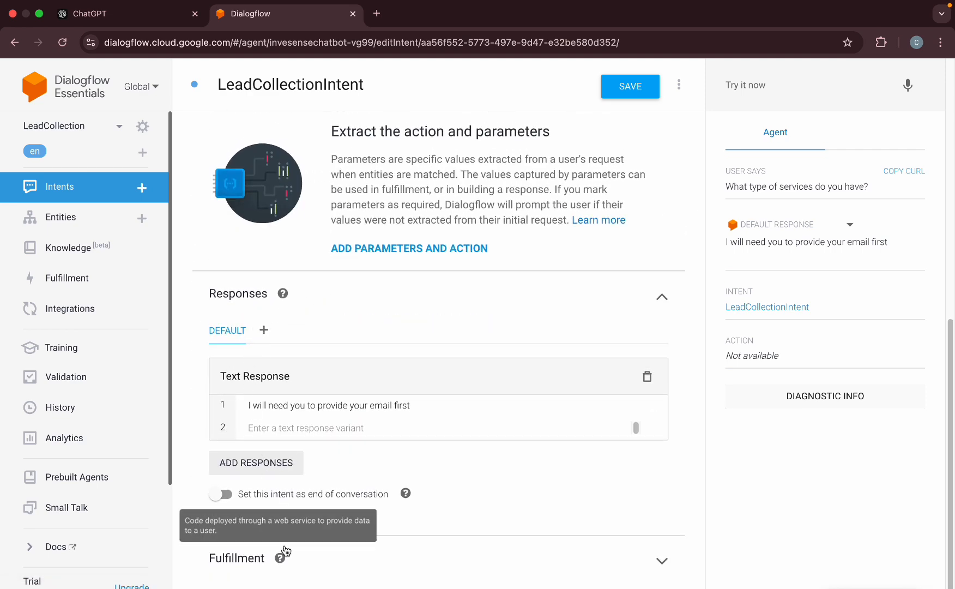
scroll(379, 422, "up", 3)
scroll(376, 415, "up", 5)
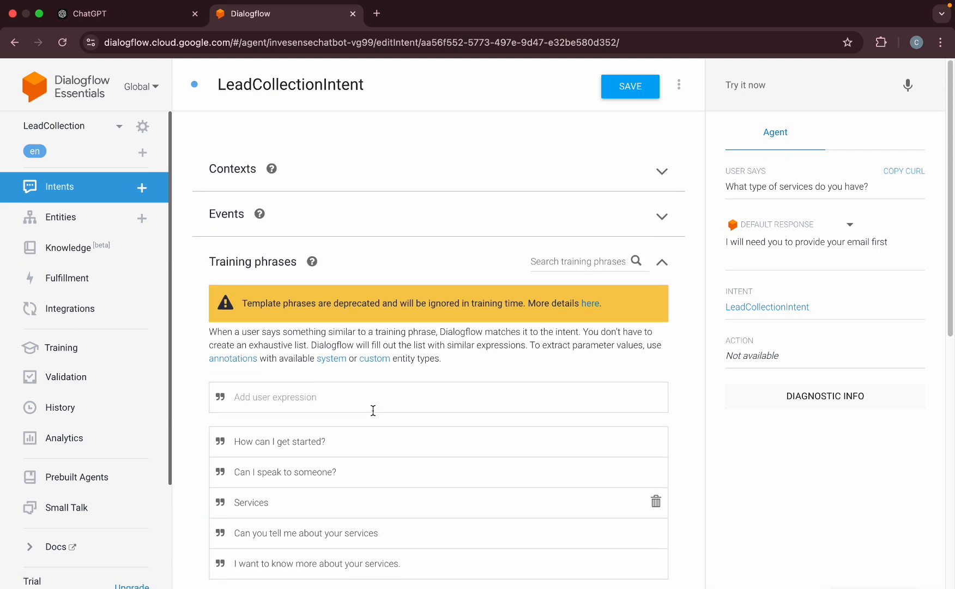
left_click(662, 228)
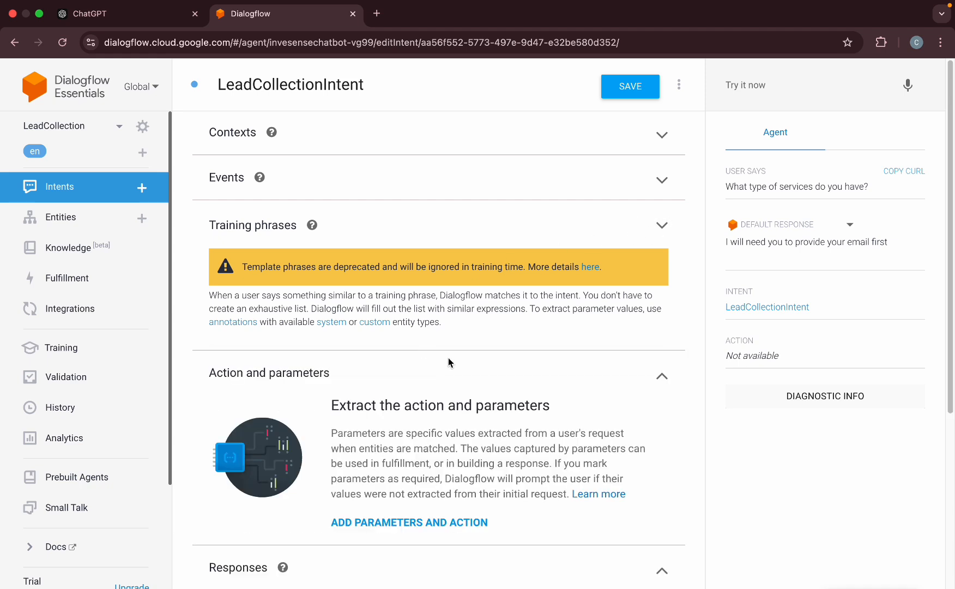
left_click(397, 518)
scroll(372, 512, "down", 3)
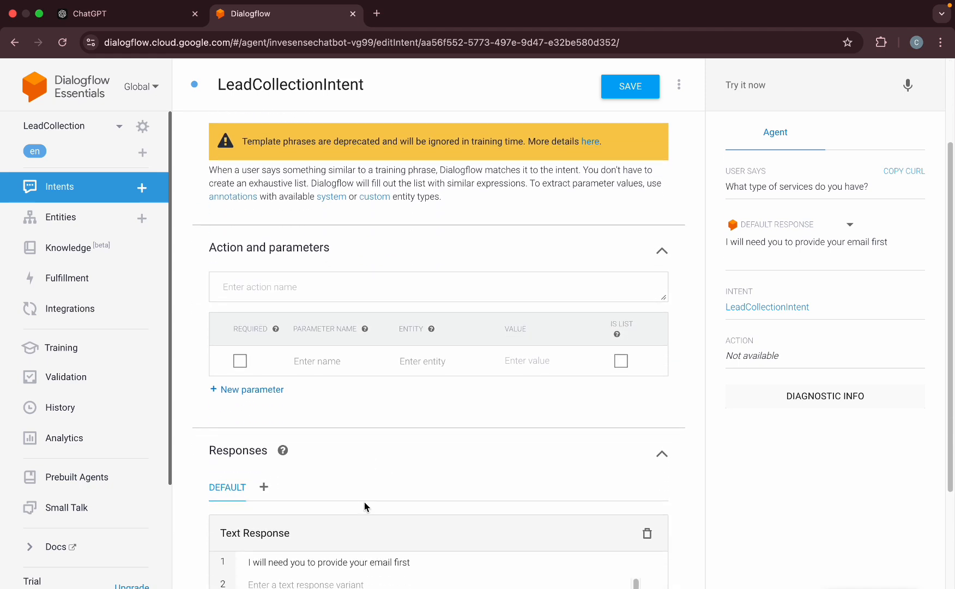
left_click(323, 338)
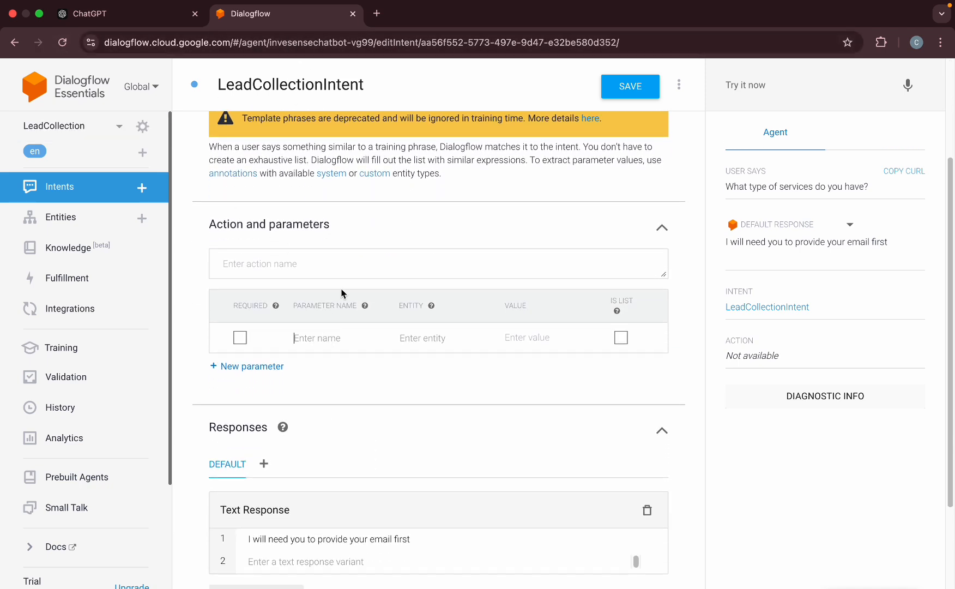
Copy 'May I have your name?' from ChatGPT and set it as the name parameter's prompt.
left_click(112, 12)
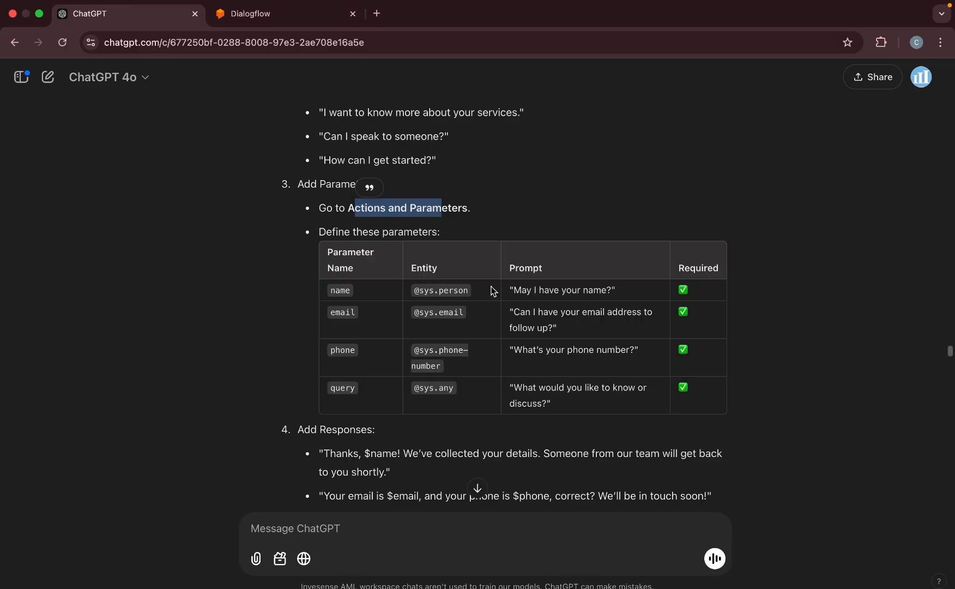
left_click_drag(514, 289, 600, 301)
key("ctrl+c")
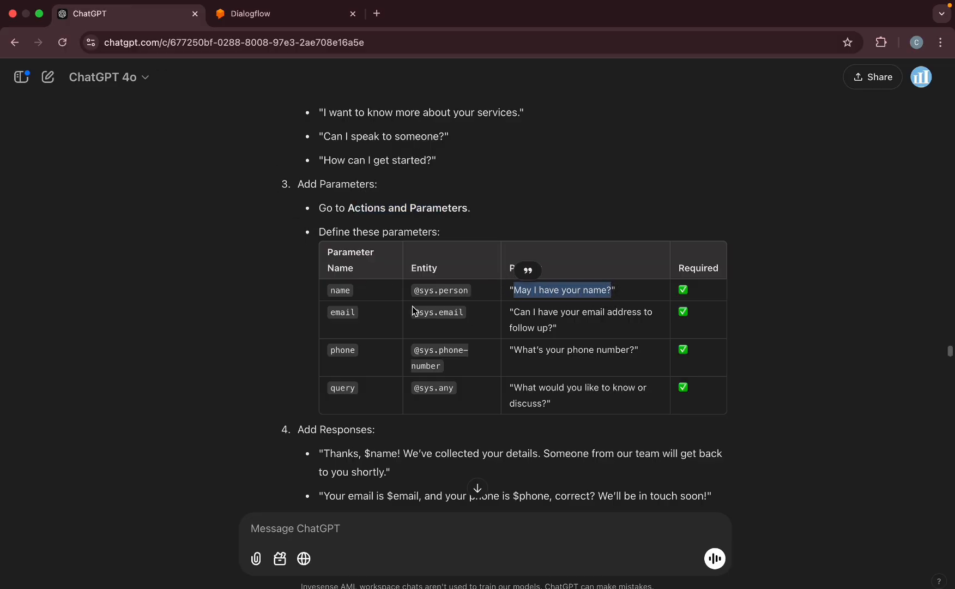
left_click(256, 13)
left_click(586, 236)
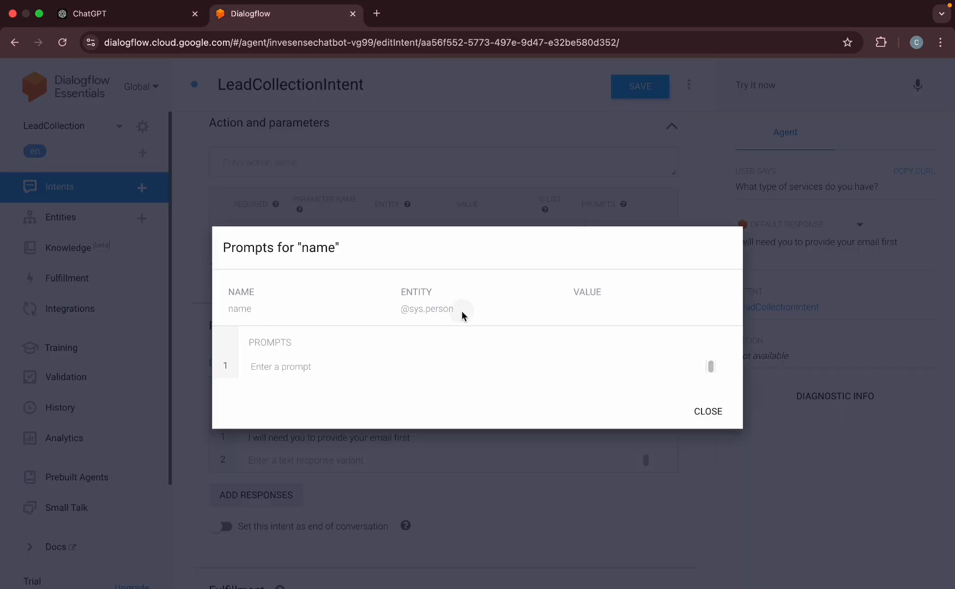
left_click(416, 367)
key("ctrl+v")
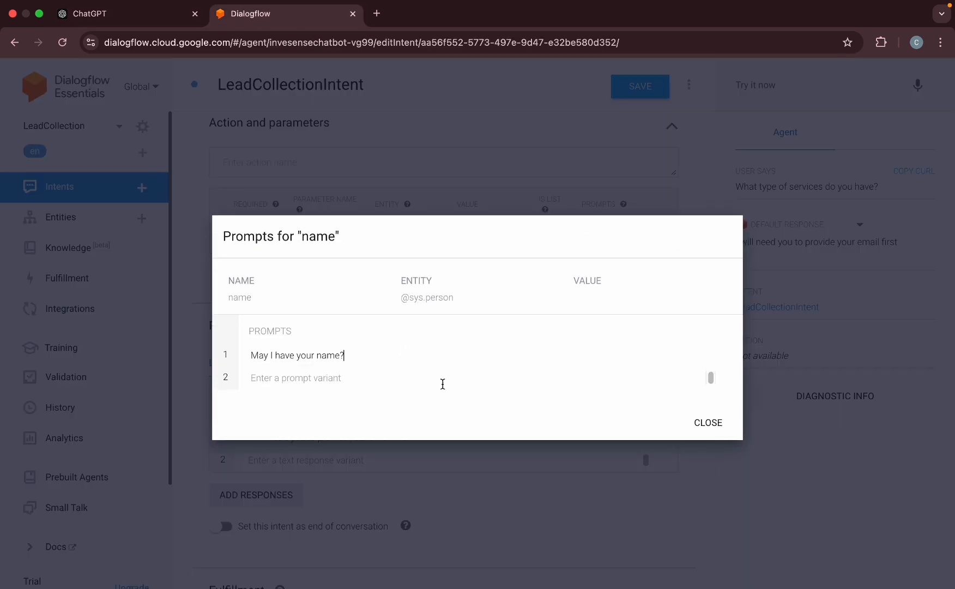
left_click(708, 411)
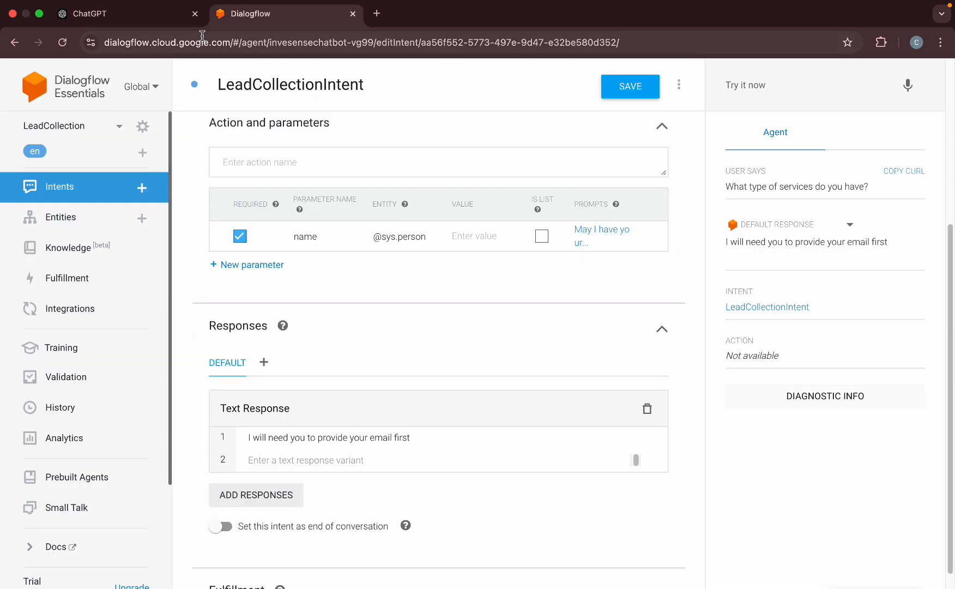
left_click(146, 15)
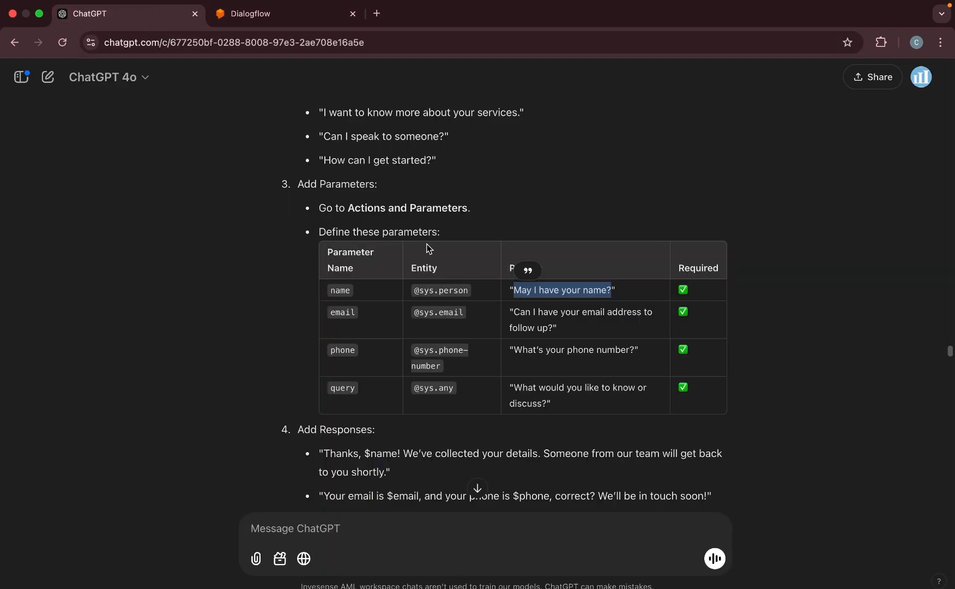
left_click(270, 15)
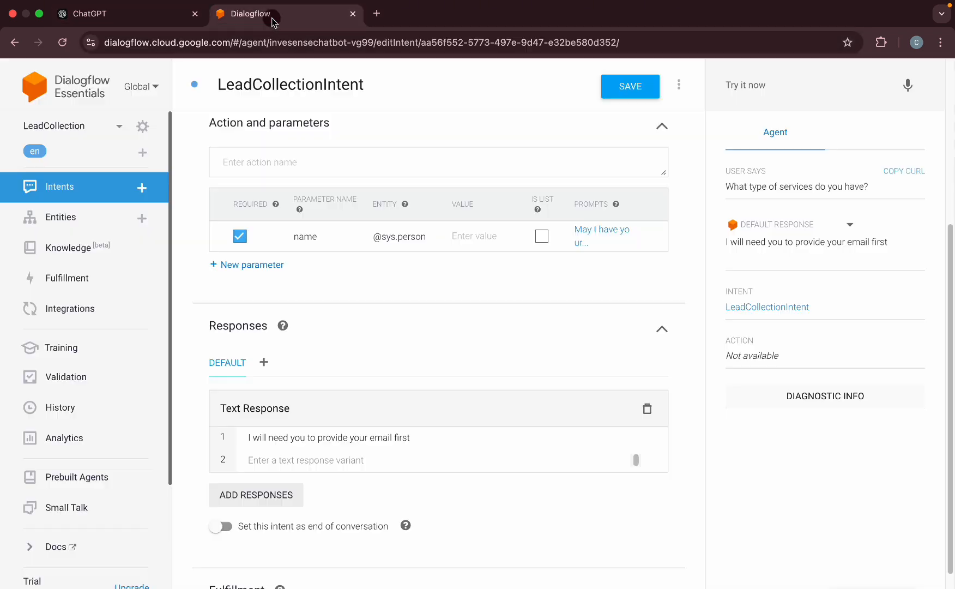
left_click(276, 264)
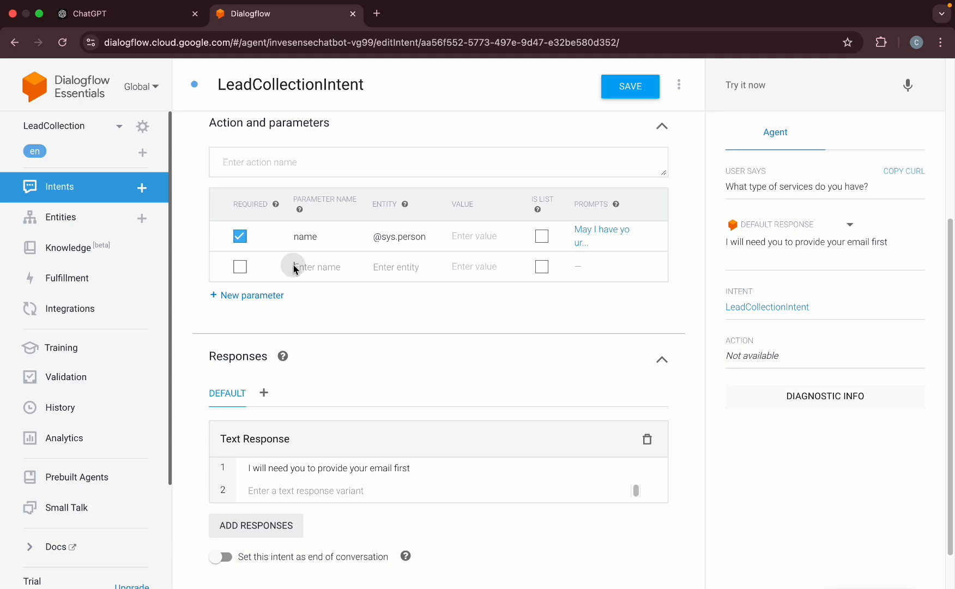
left_click(304, 267)
type("email")
key("Tab")
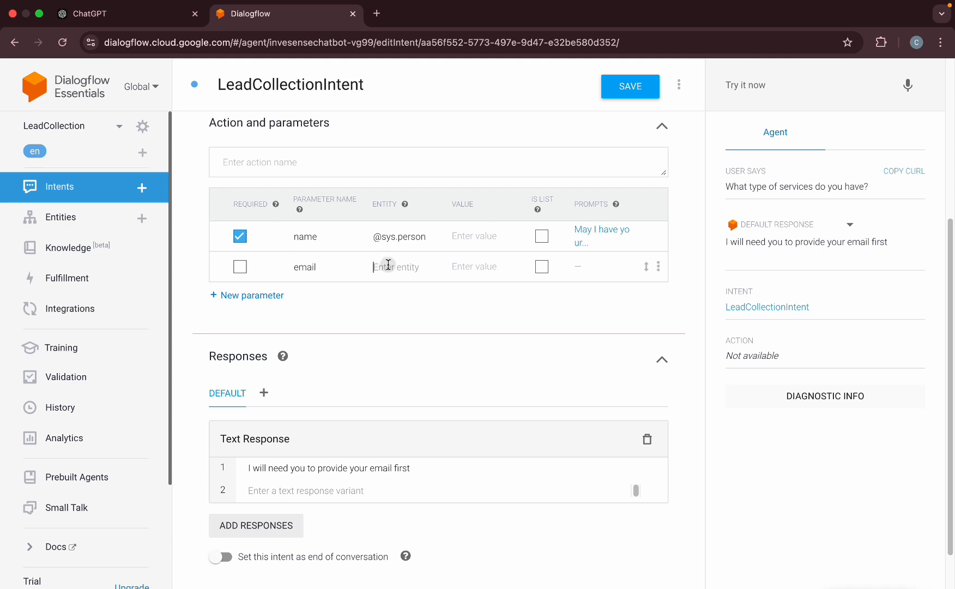
type("@sys.")
type("emai")
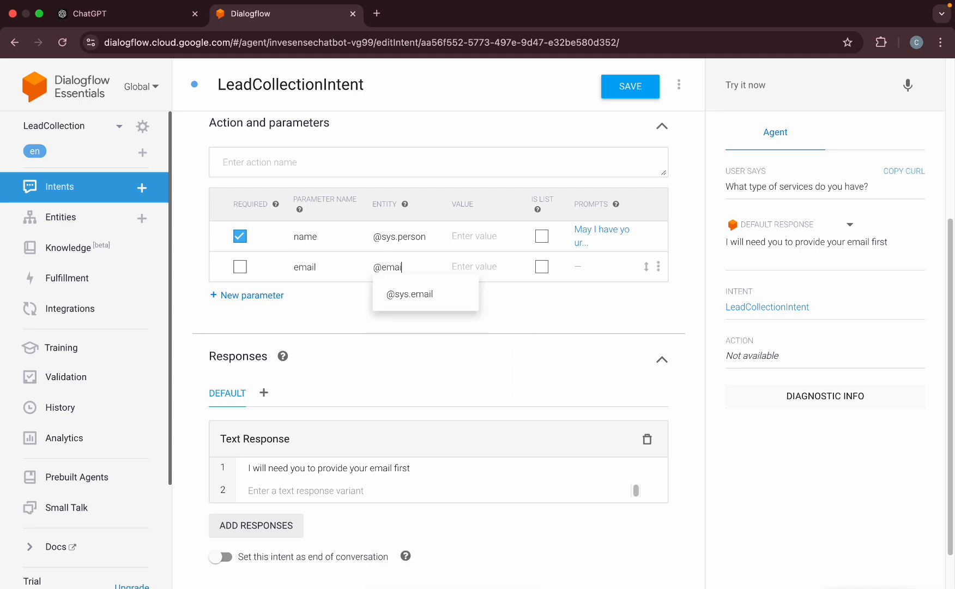
left_click(426, 293)
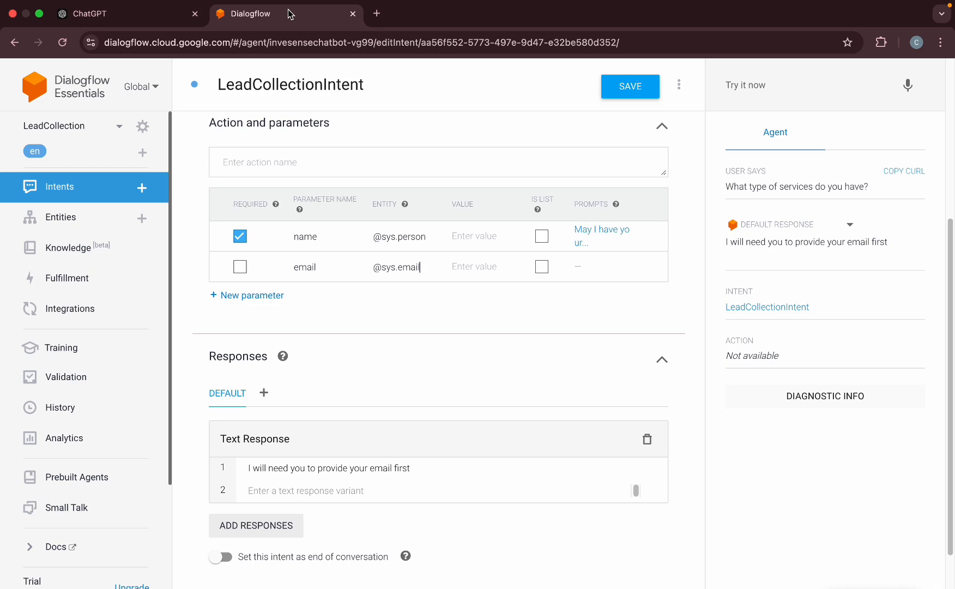
Make email required with the prompt "Can I have your email address to follow up?".
left_click(126, 14)
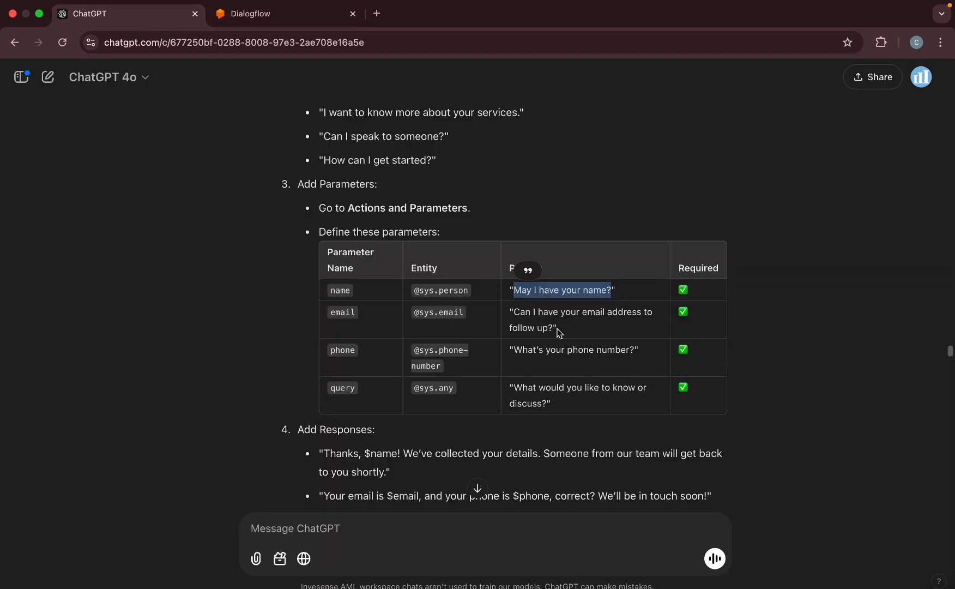
left_click_drag(551, 327, 517, 307)
left_click(255, 16)
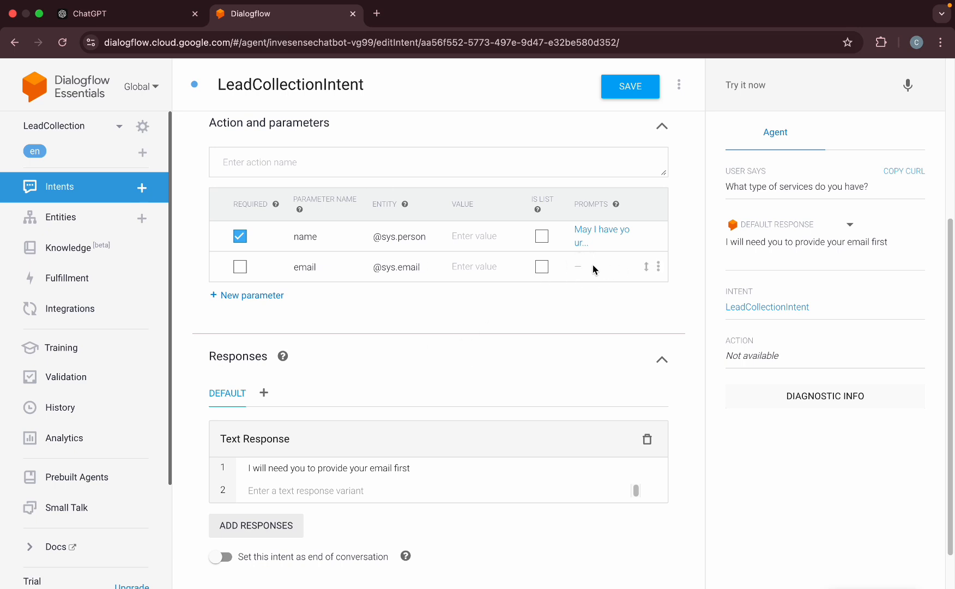
left_click(240, 267)
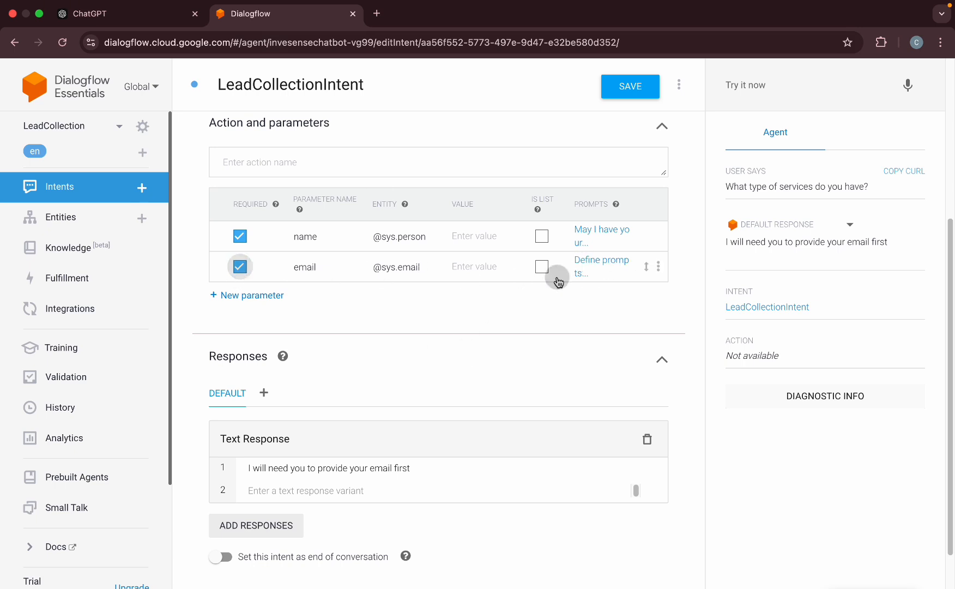
left_click(582, 266)
left_click(384, 362)
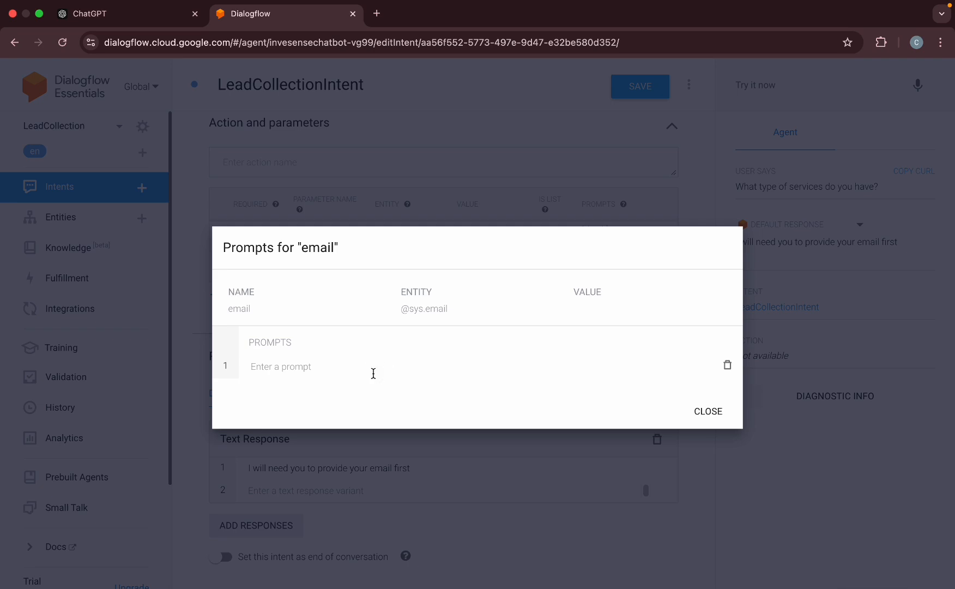
type("Can I have your email address to follow up?")
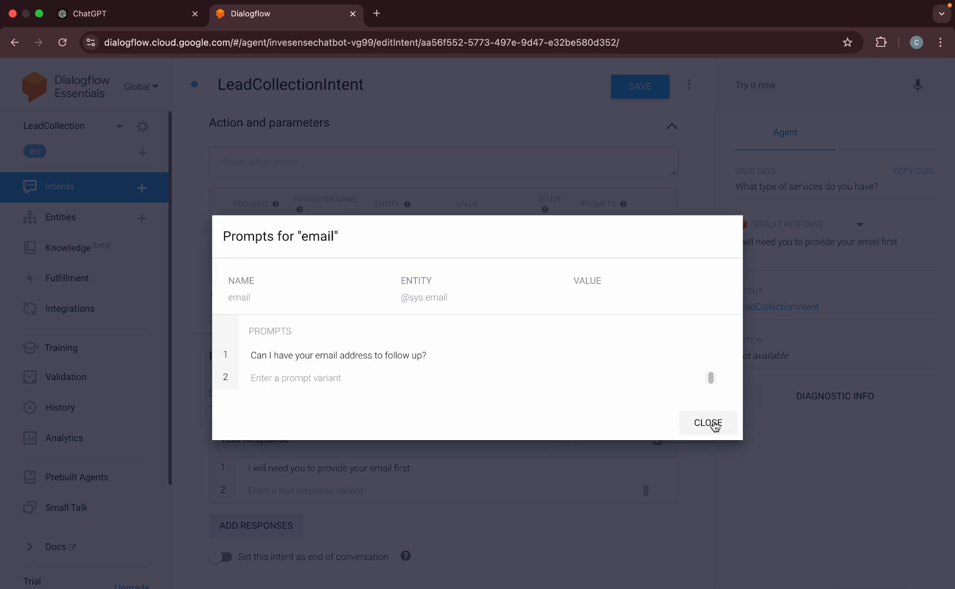
left_click(717, 423)
Copy ChatGPT's suggested phone prompt for the next parameter.
left_click(177, 19)
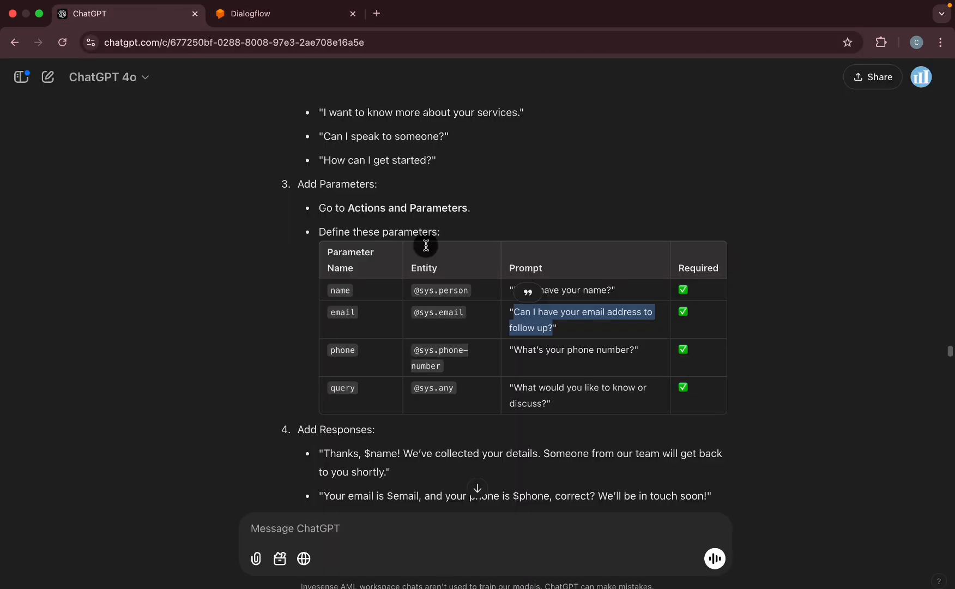
left_click_drag(513, 349, 634, 350)
left_click(248, 14)
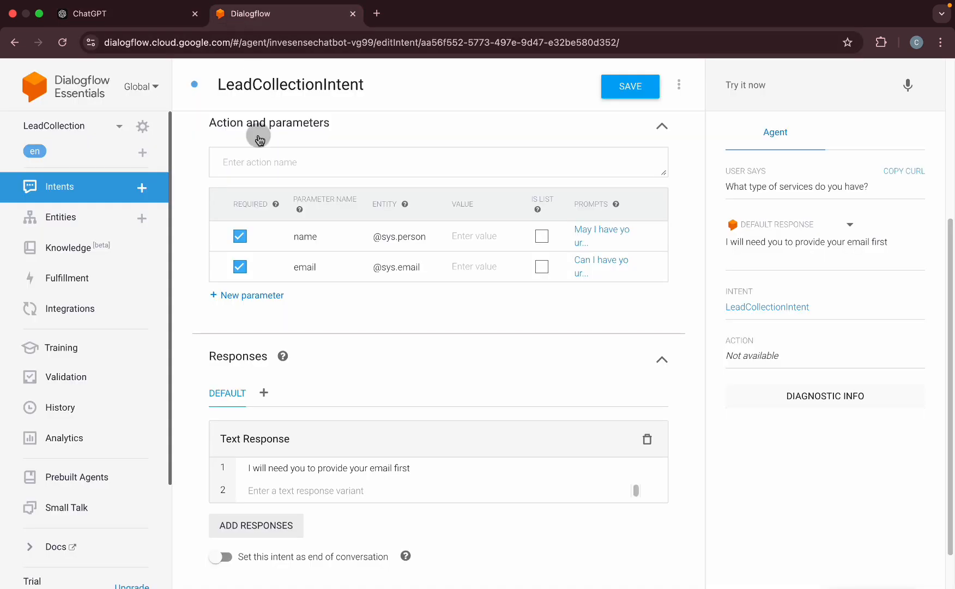
left_click(252, 295)
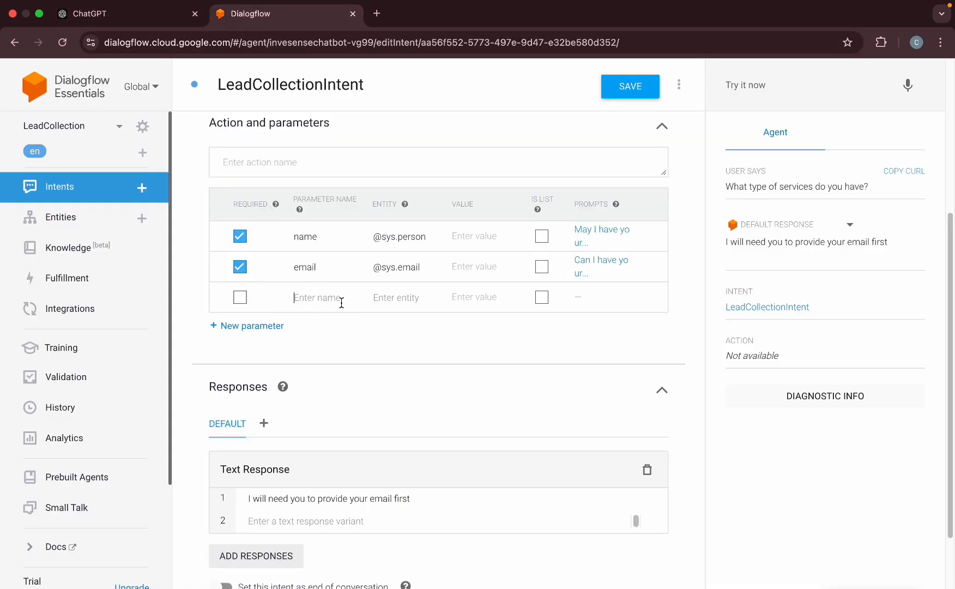
left_click(379, 296)
type("sys")
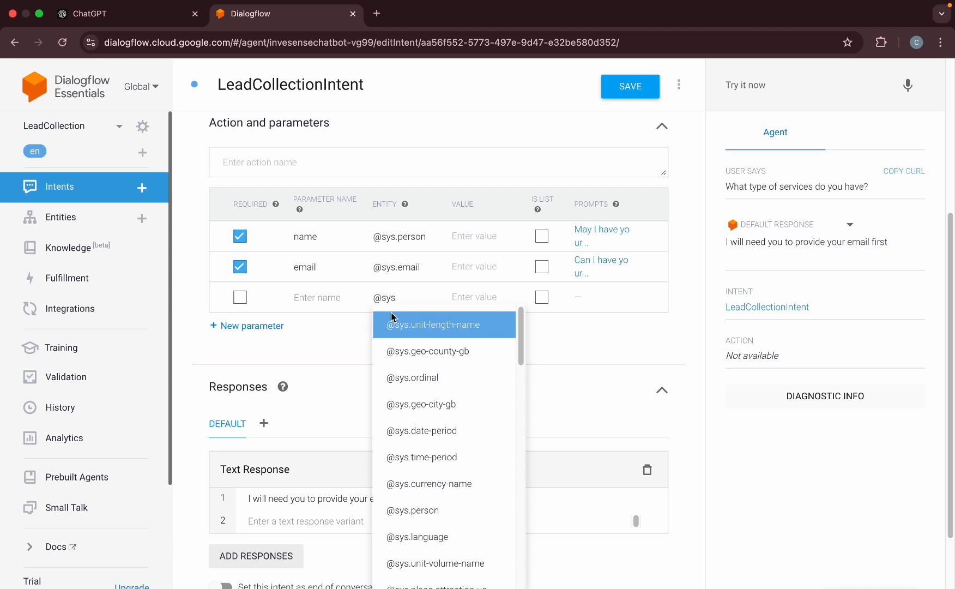
type("p")
key("BackSpace")
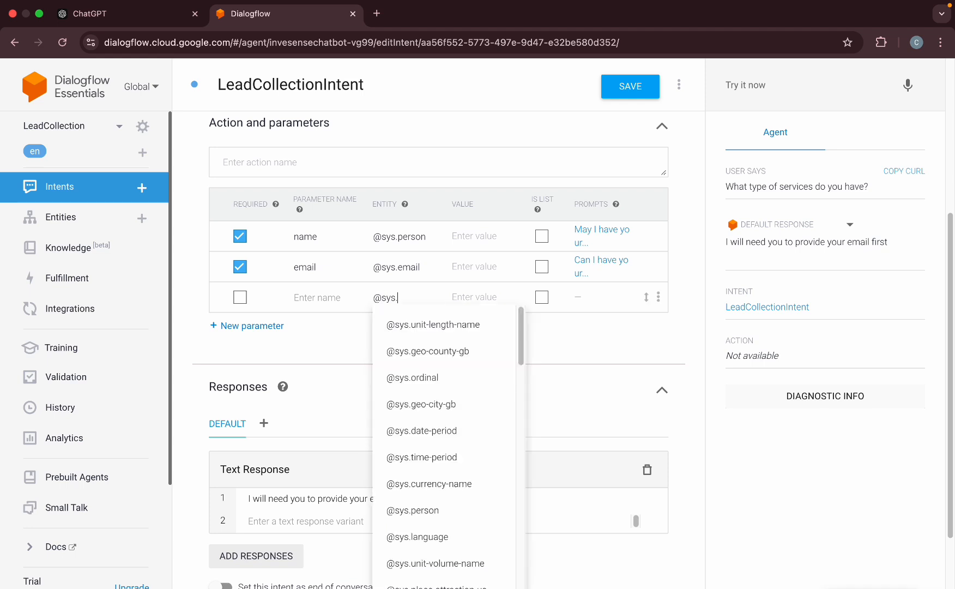
type("ph")
left_click(431, 325)
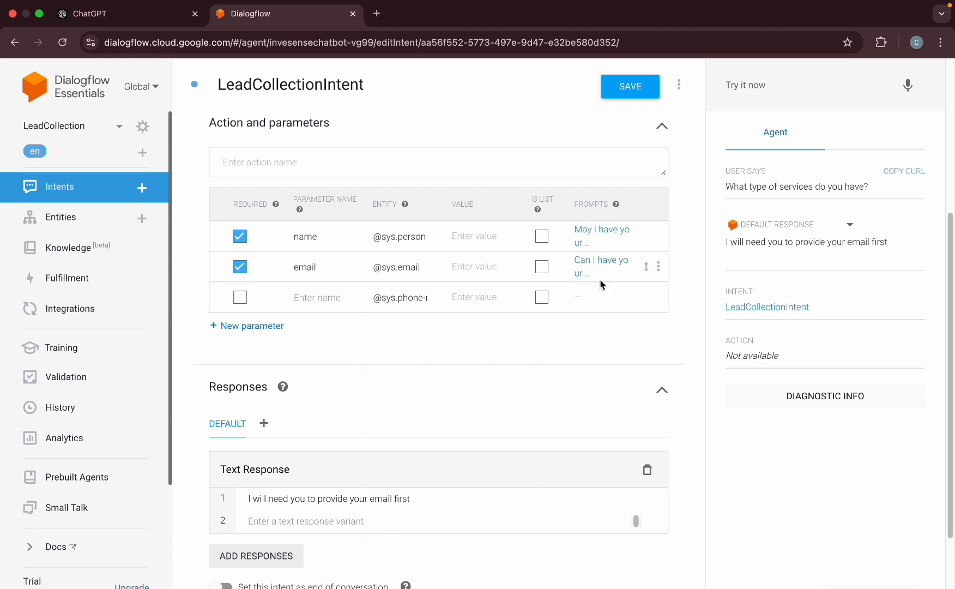
left_click(320, 297)
type("phone")
left_click(240, 296)
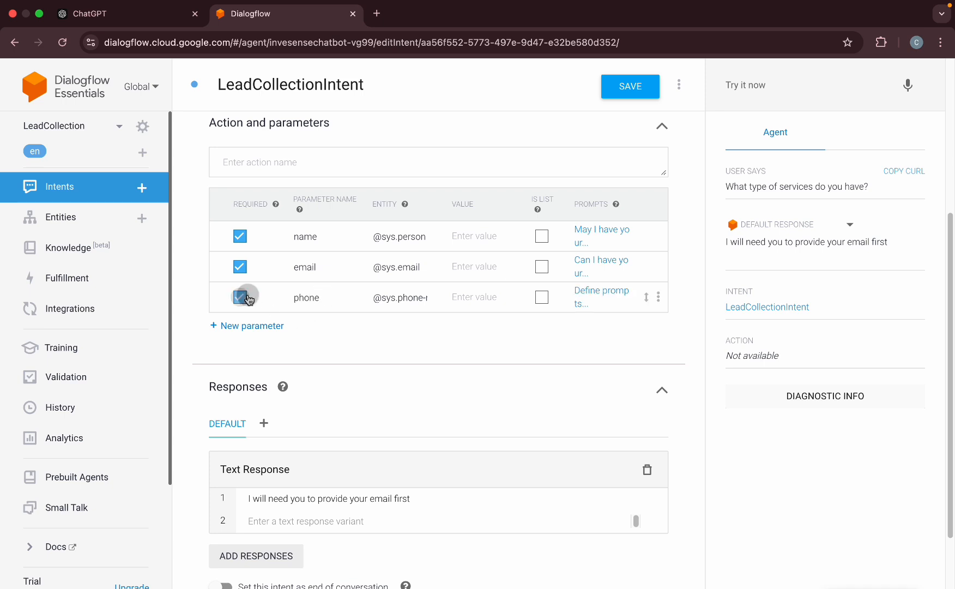
left_click(588, 295)
left_click(303, 366)
type("What's your phone number?")
left_click(703, 428)
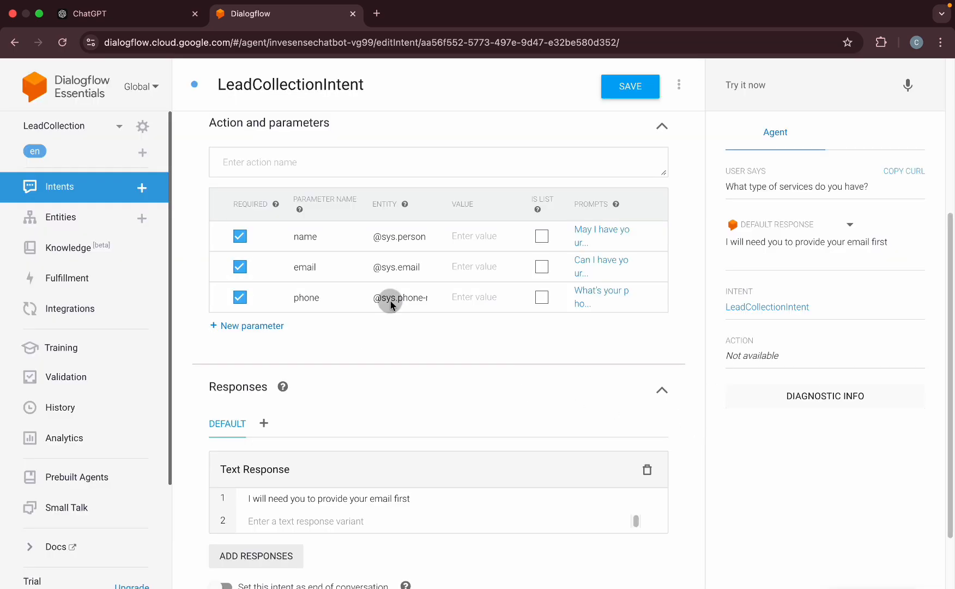
left_click(139, 17)
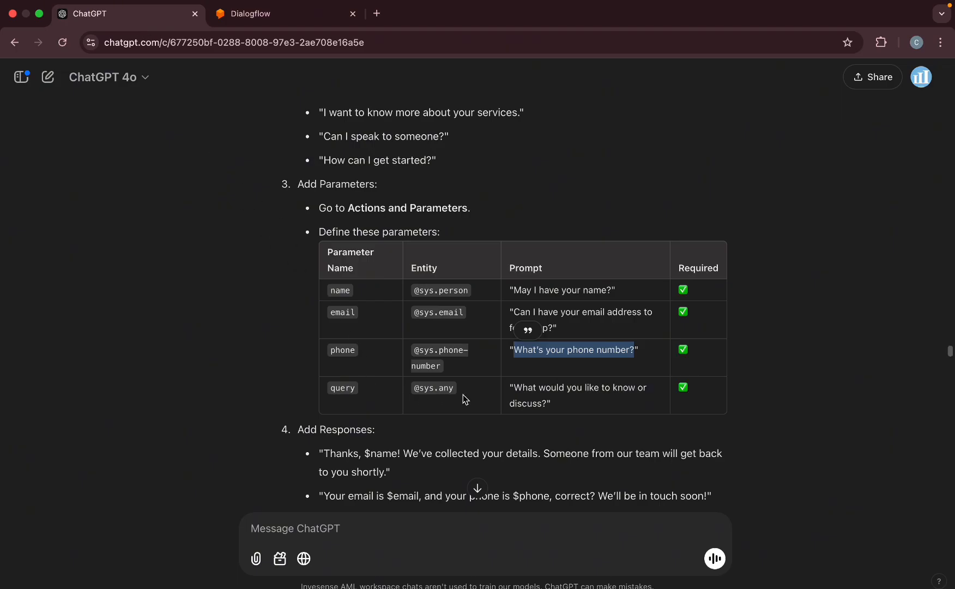
left_click_drag(546, 404, 515, 385)
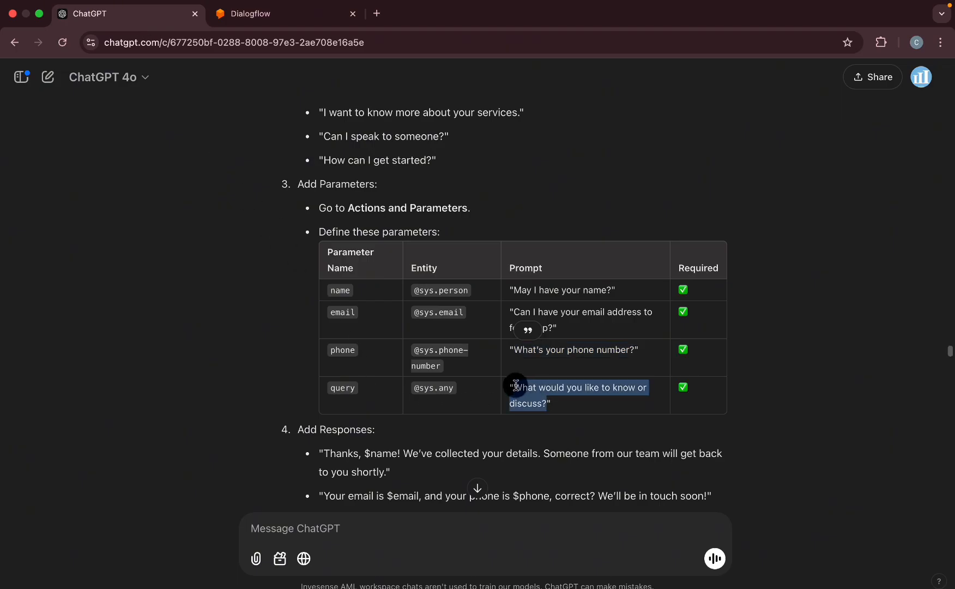
left_click(255, 13)
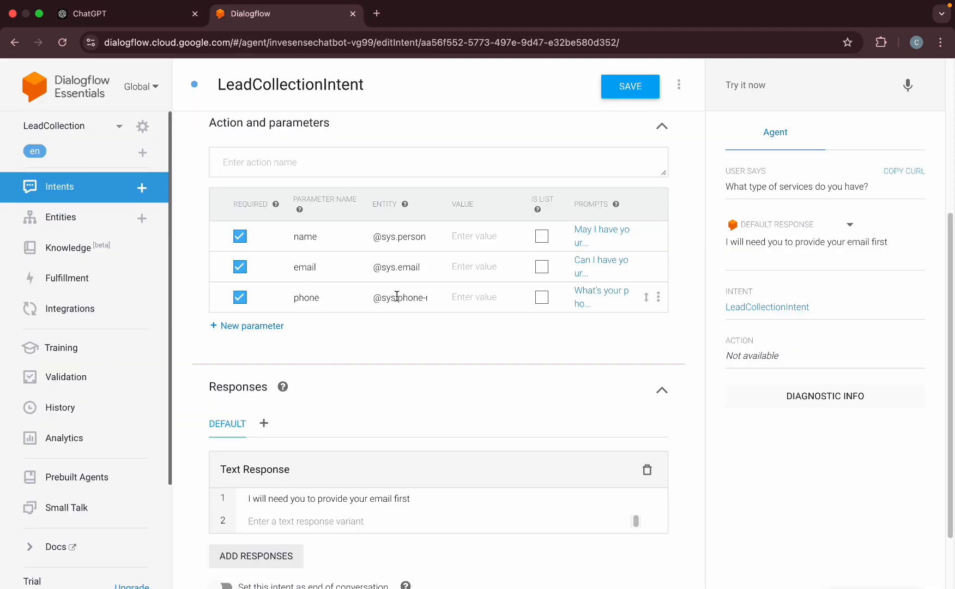
left_click(222, 326)
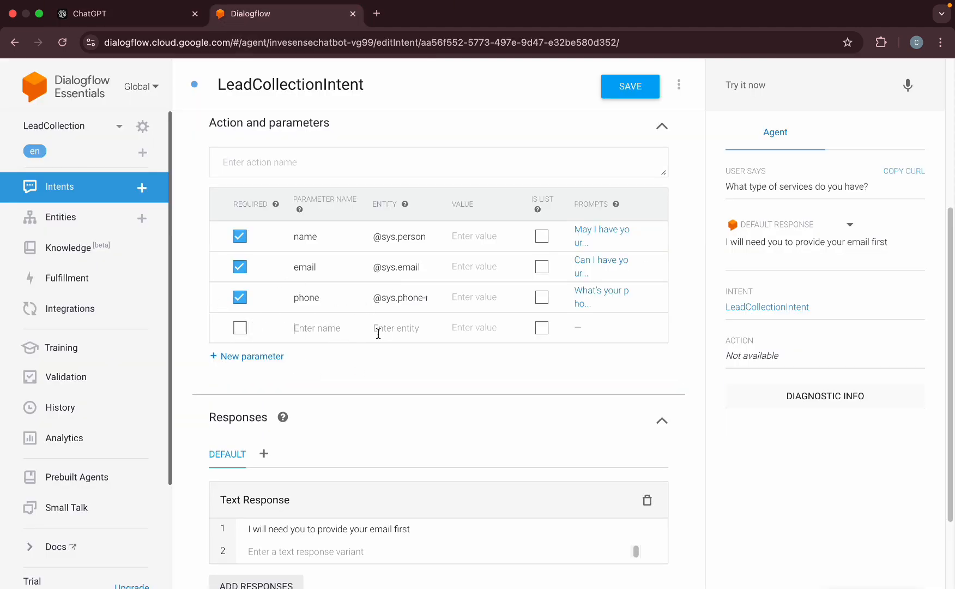
type("que")
left_click(414, 330)
type("@sys.any")
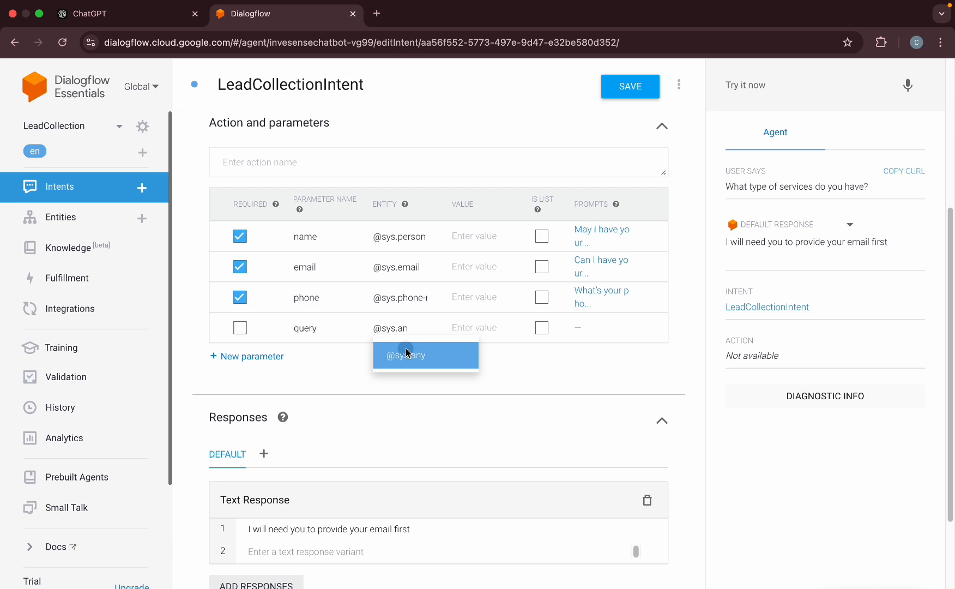
left_click(433, 352)
left_click(239, 327)
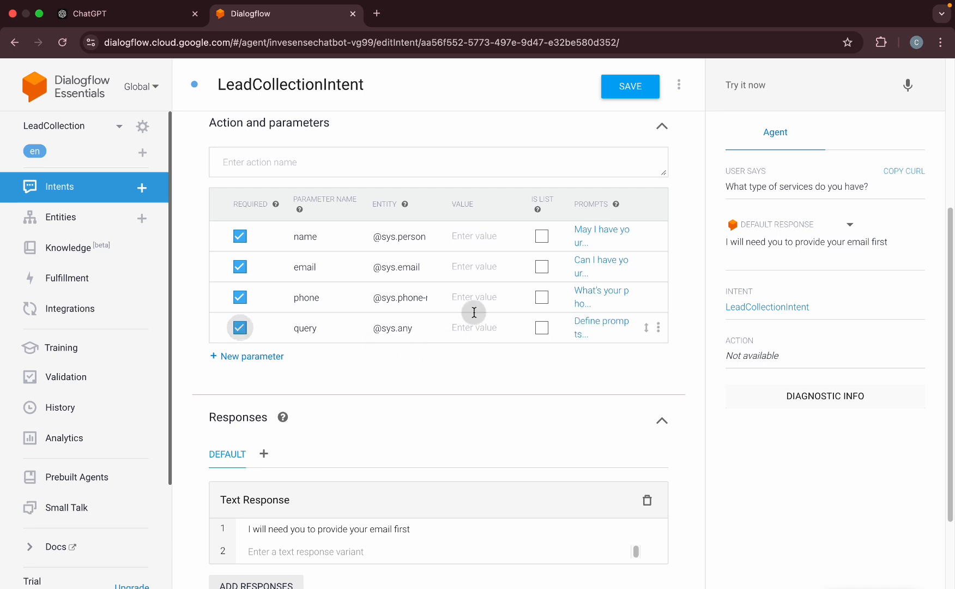
left_click(577, 328)
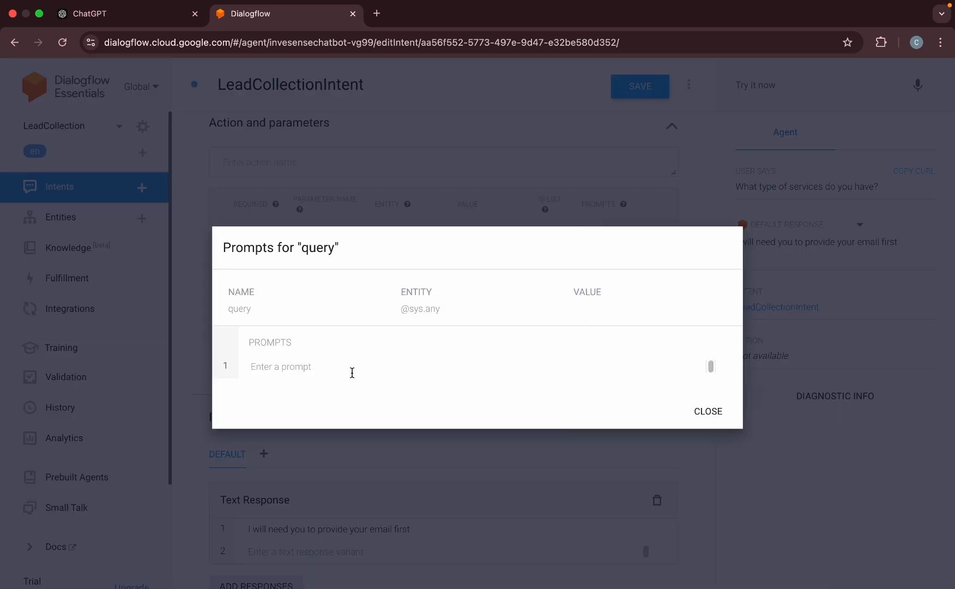
type("What would you like to know or discuss?")
left_click(707, 423)
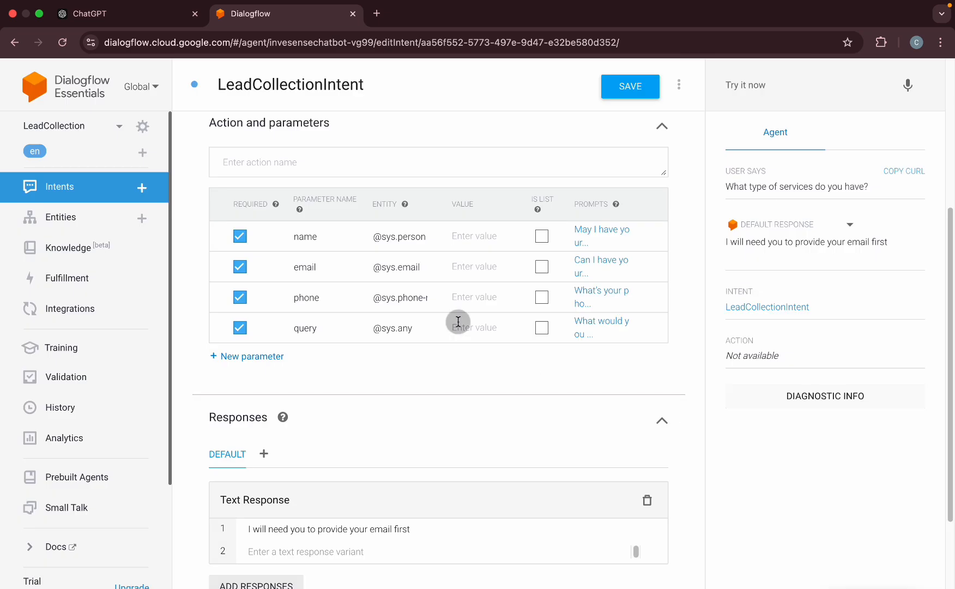
Replace the first text response with "Thanks, $name! We've collected your details…".
scroll(490, 368, "down", 2)
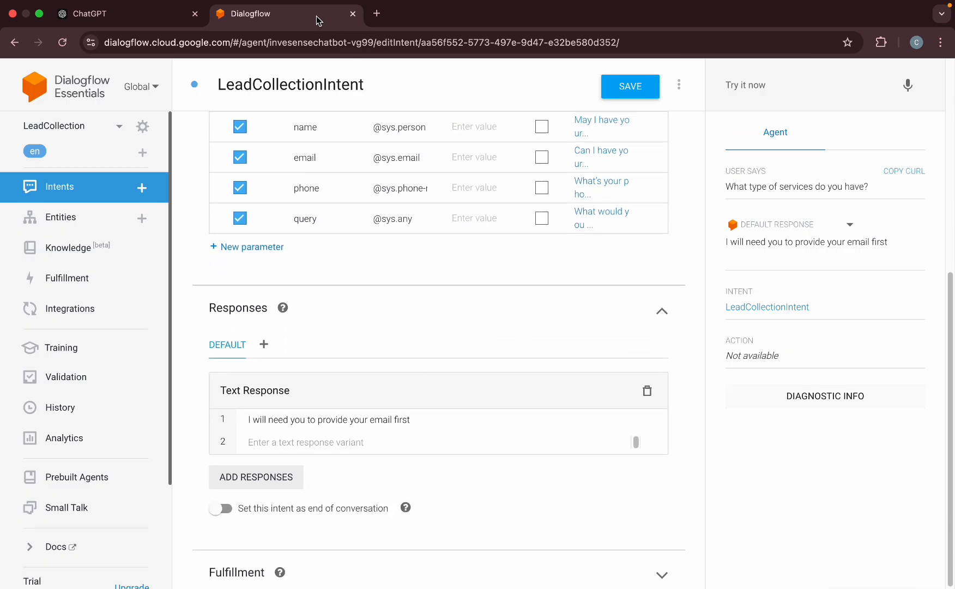
left_click(121, 15)
scroll(305, 332, "down", 2)
scroll(296, 321, "down", 3)
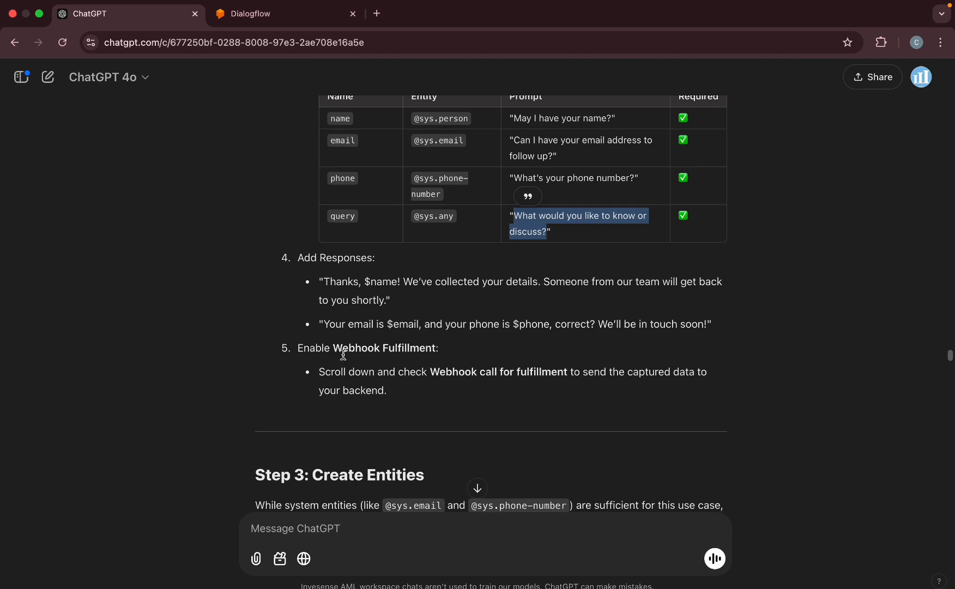
scroll(304, 293, "up", 15)
scroll(385, 294, "up", 5)
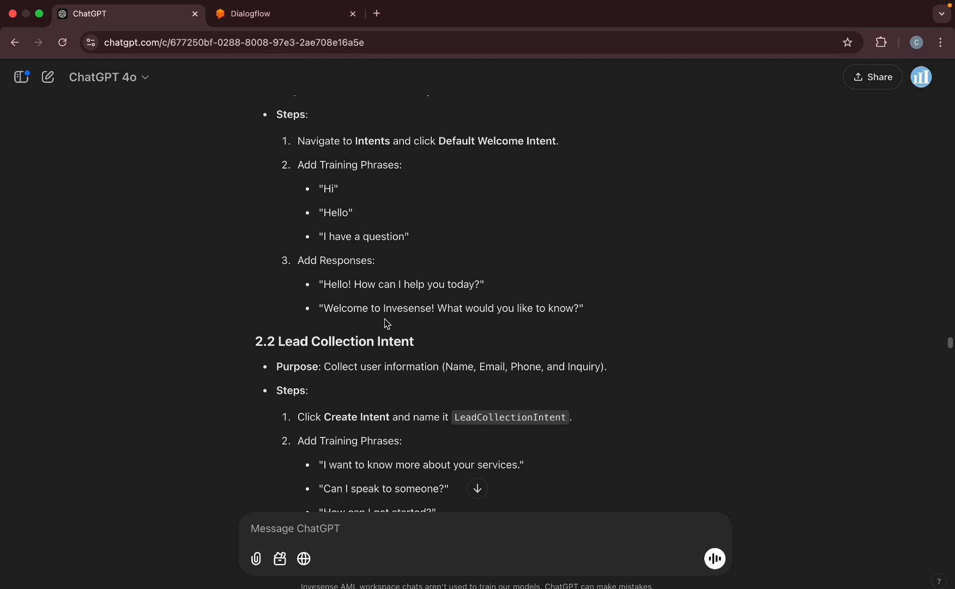
scroll(372, 304, "down", 20)
left_click_drag(384, 236, 324, 212)
key("super+c")
left_click(251, 14)
scroll(341, 292, "down", 1)
left_click(430, 401)
left_click_drag(430, 401, 260, 394)
key("super+v")
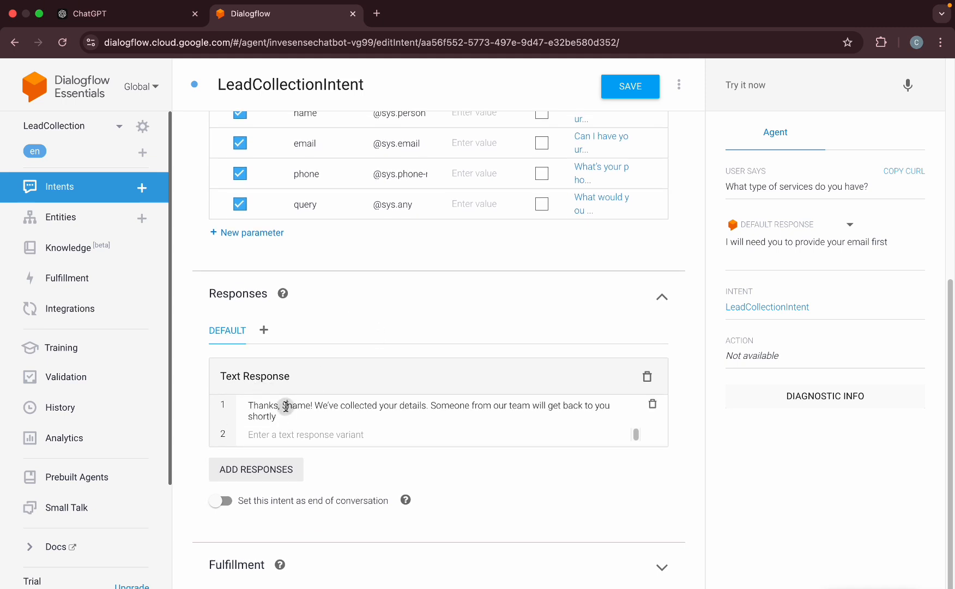
Set the name parameter's value to $name and copy ChatGPT's second suggested reply.
scroll(309, 322, "up", 2)
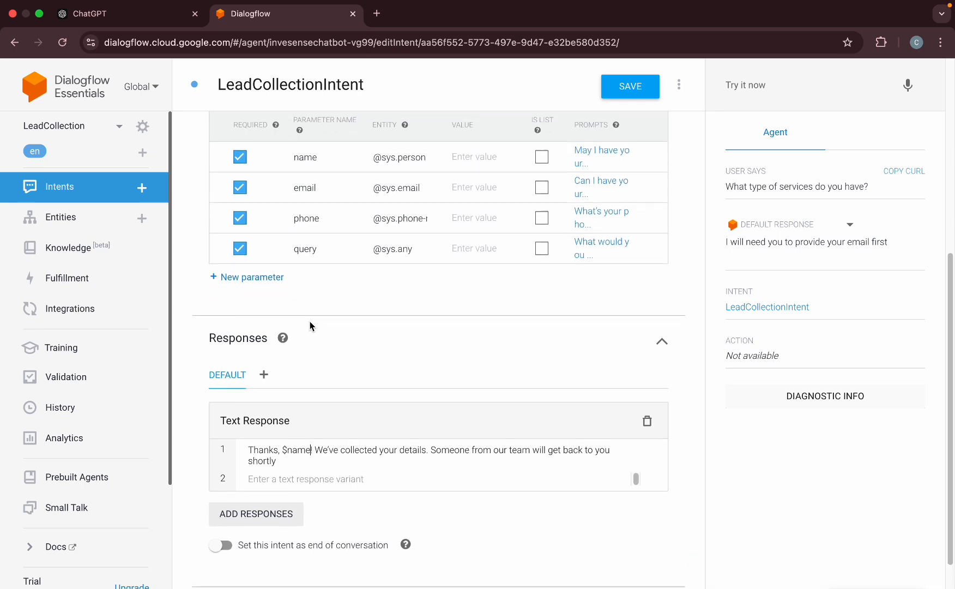
left_click(470, 164)
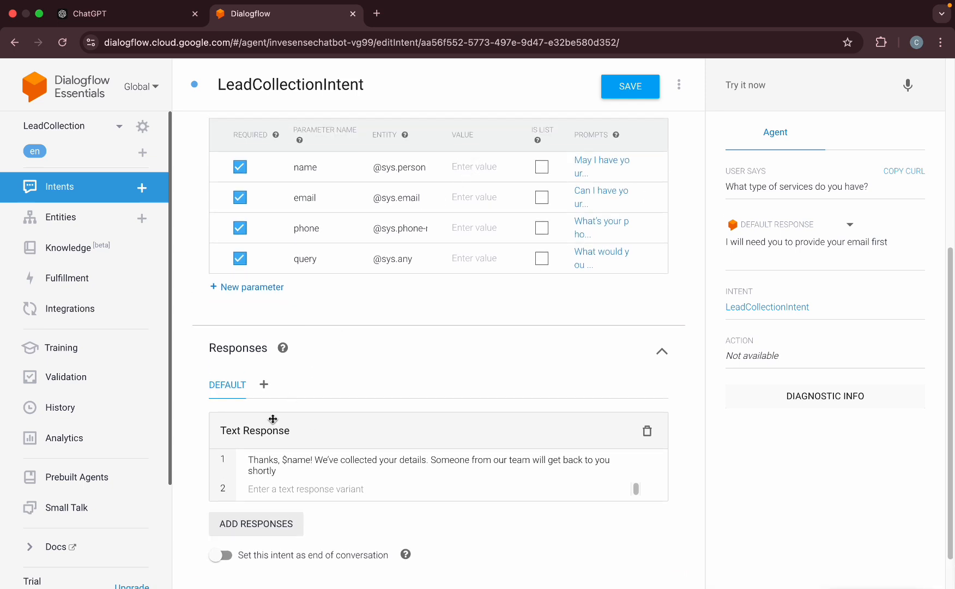
left_click_drag(282, 460, 311, 458)
key("ctrl+c")
left_click(482, 167)
key("ctrl+v")
left_click(106, 13)
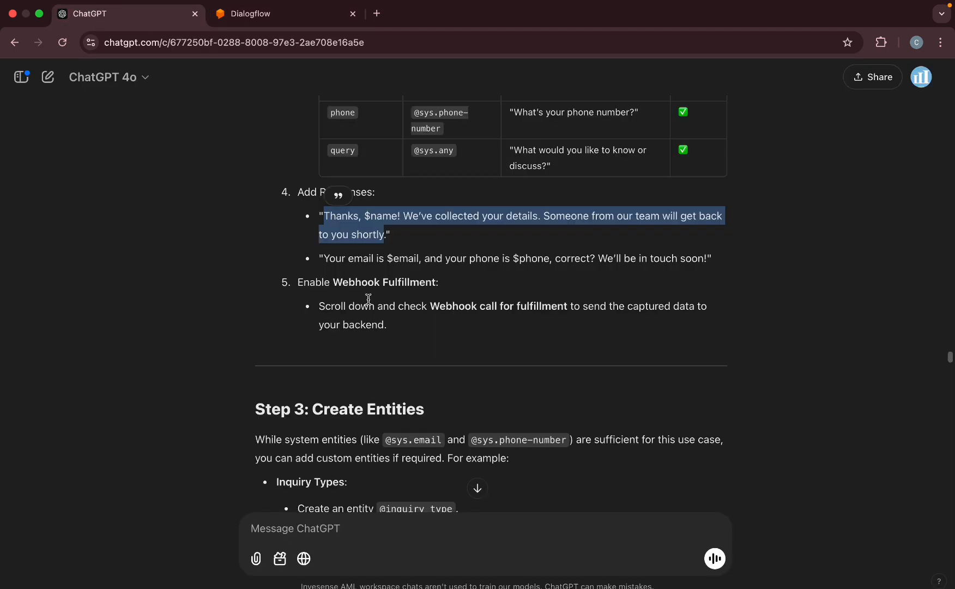
left_click_drag(324, 258, 708, 264)
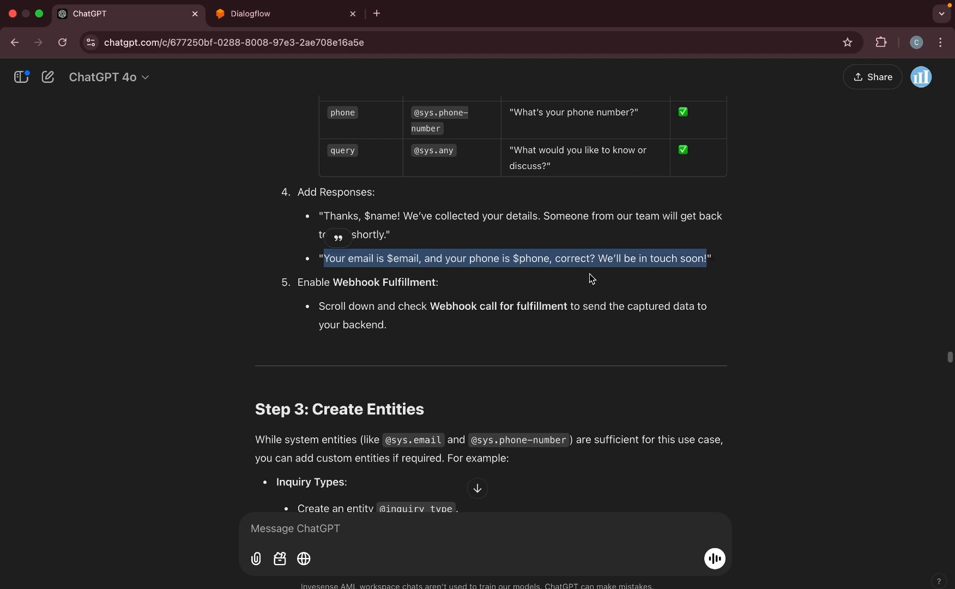
Add the email-and-phone confirmation as the second text response.
left_click(251, 13)
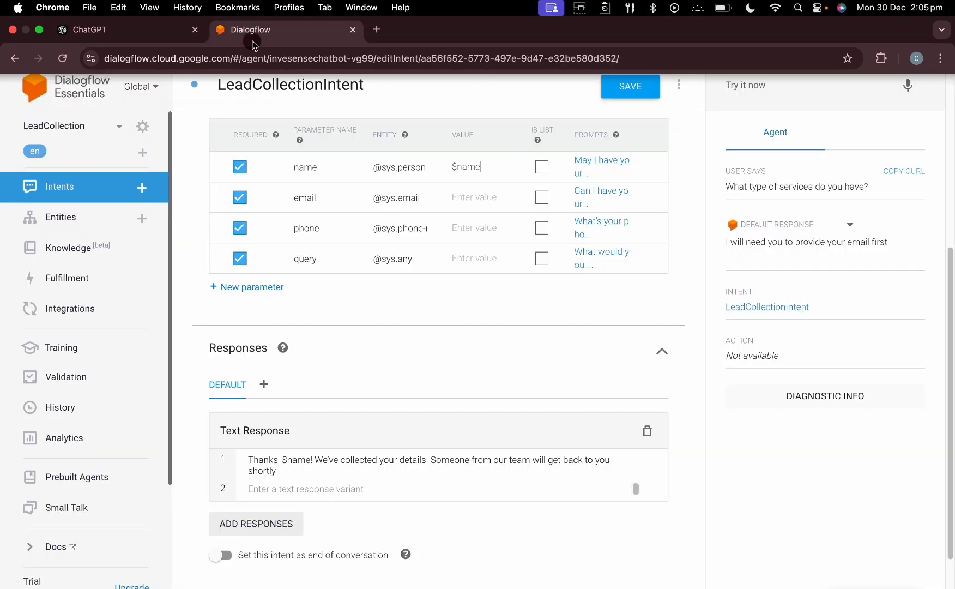
left_click(289, 488)
key("super+v")
Set the email parameter's value to $email and the phone parameter's value to $phone.
double_click(305, 488)
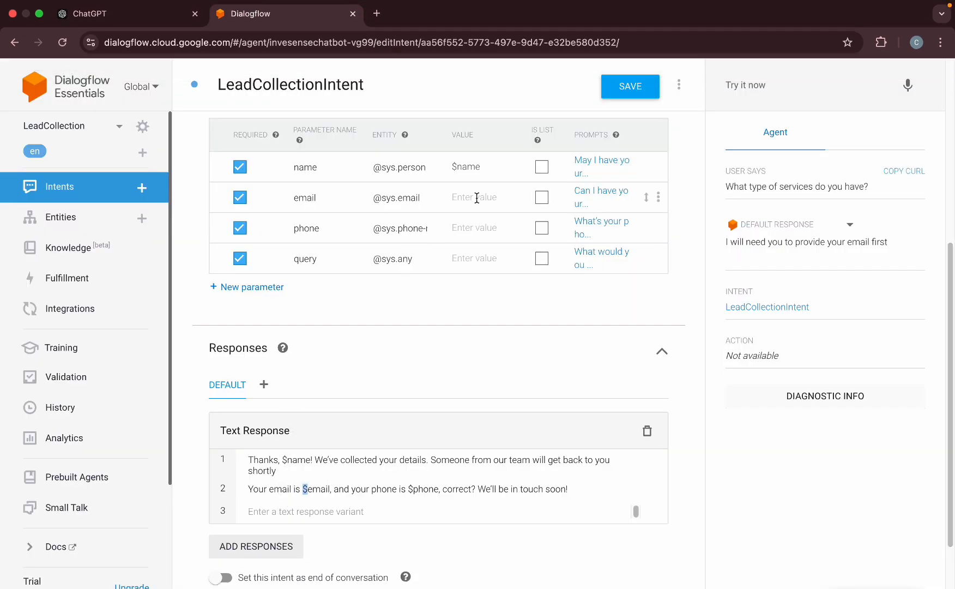
left_click(301, 488)
left_click_drag(303, 489, 327, 489)
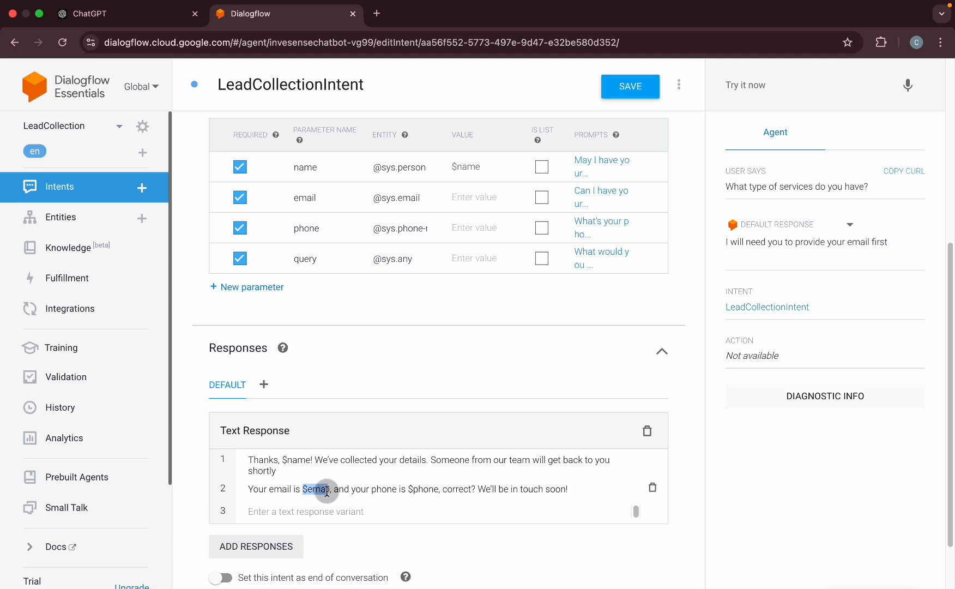
left_click(475, 197)
key("ctrl+v")
left_click_drag(409, 489, 439, 489)
key("ctrl+c")
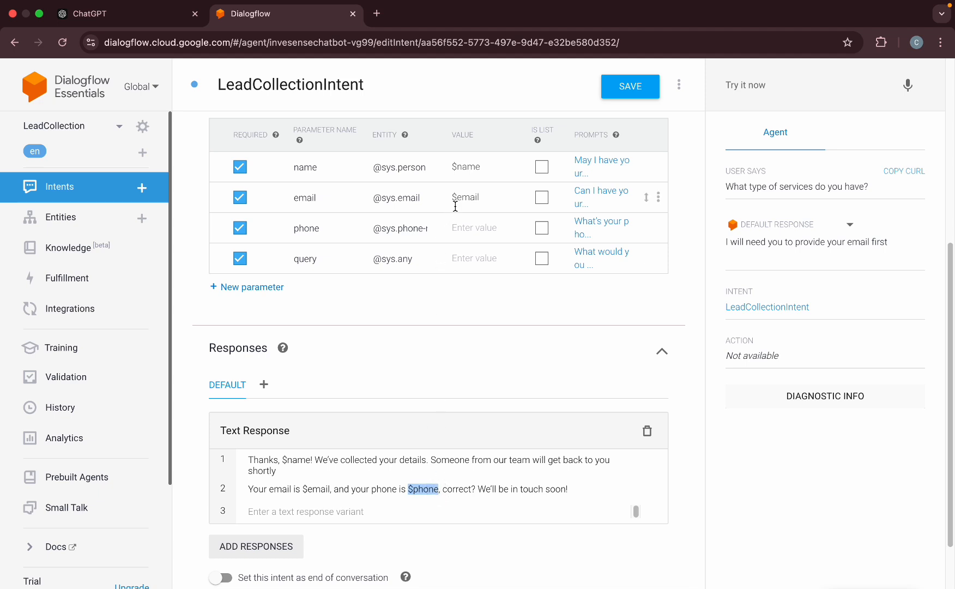
left_click(470, 227)
key("ctrl+v")
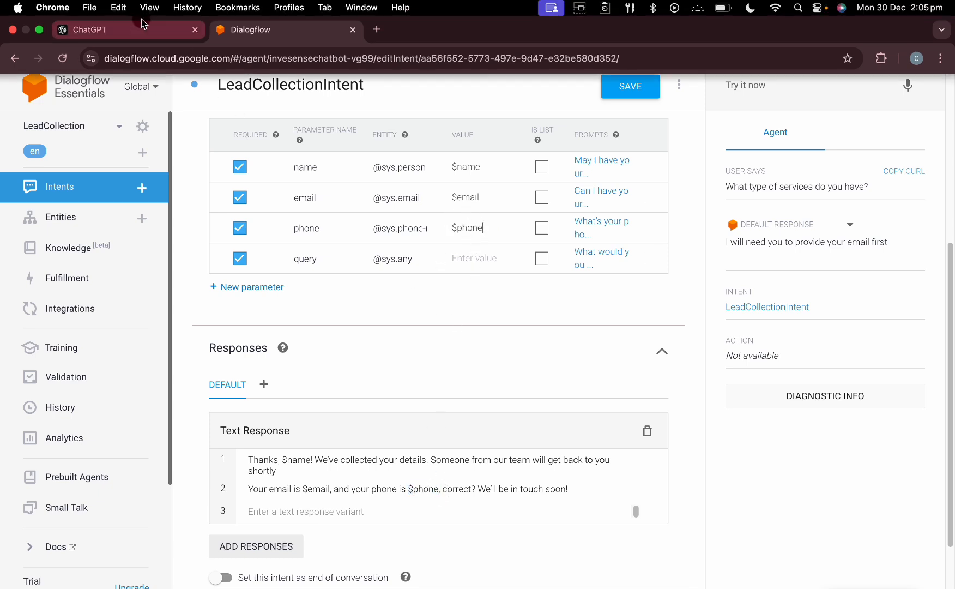
Turn on the webhook call for this intent under Fulfillment.
left_click(142, 15)
left_click(365, 307)
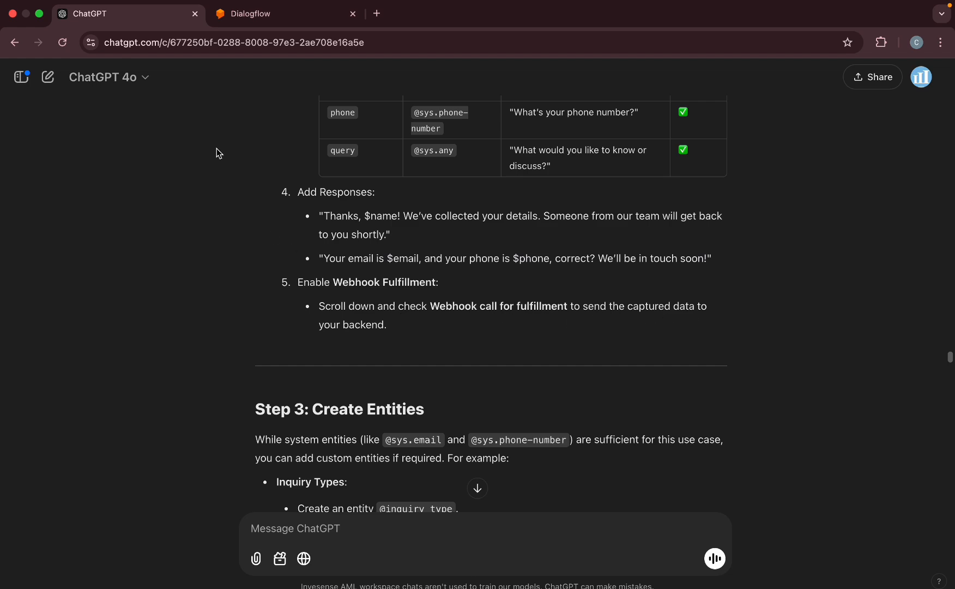
left_click(253, 17)
scroll(390, 435, "down", 2)
scroll(324, 496, "up", 2)
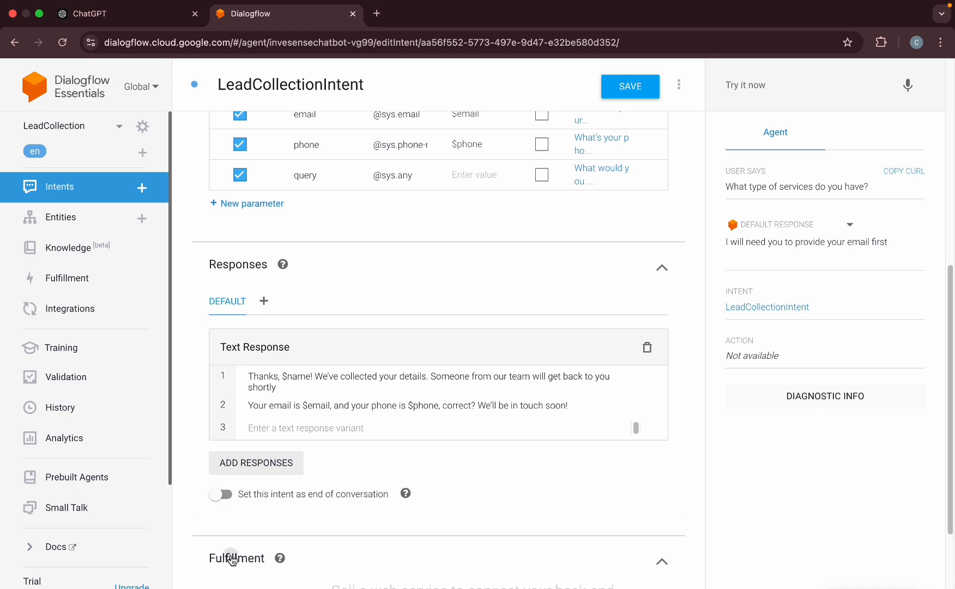
left_click(228, 555)
scroll(354, 545, "down", 3)
left_click(374, 557)
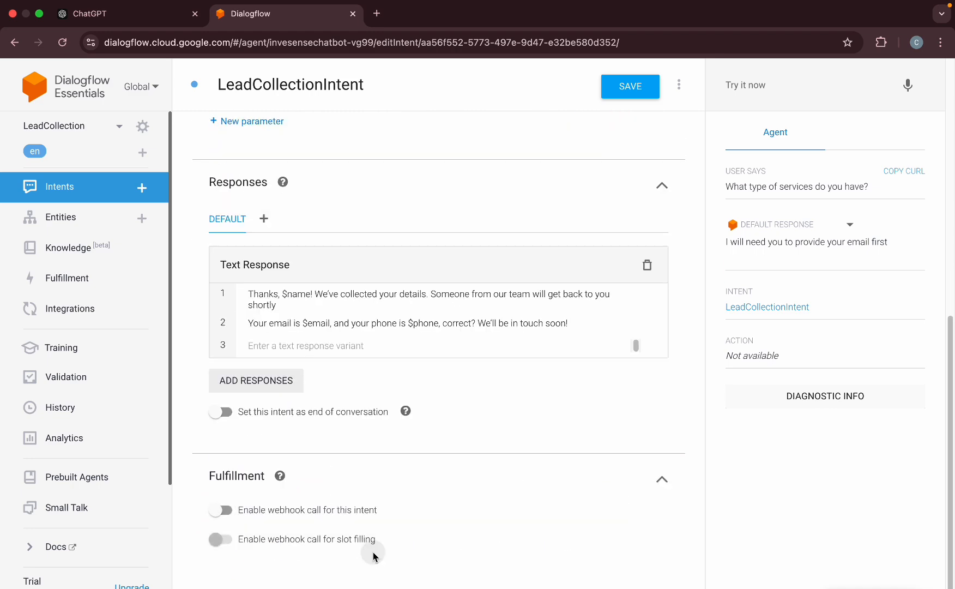
left_click(223, 509)
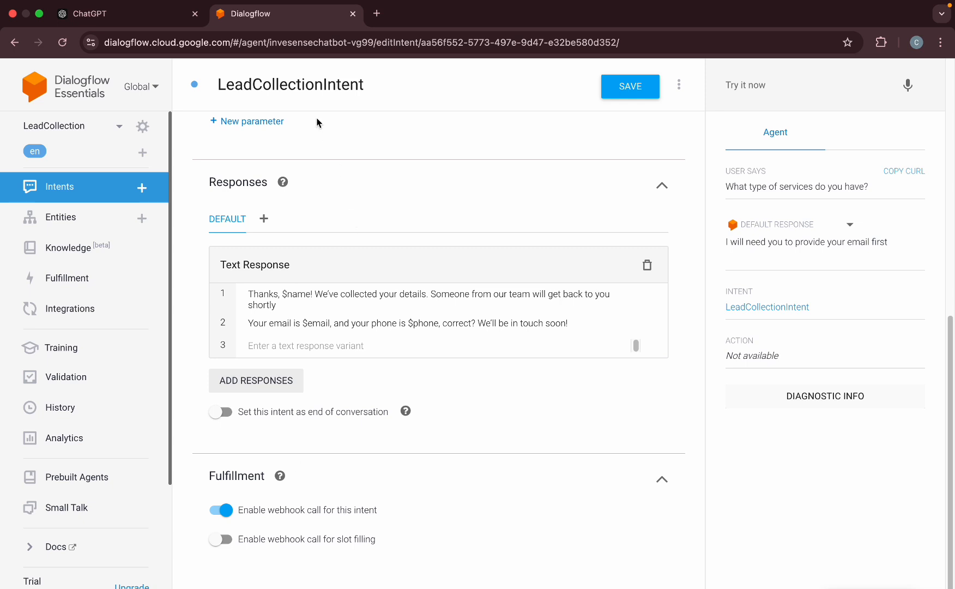
Save LeadCollectionIntent and return to the Intents list.
left_click(609, 96)
scroll(450, 205, "up", 5)
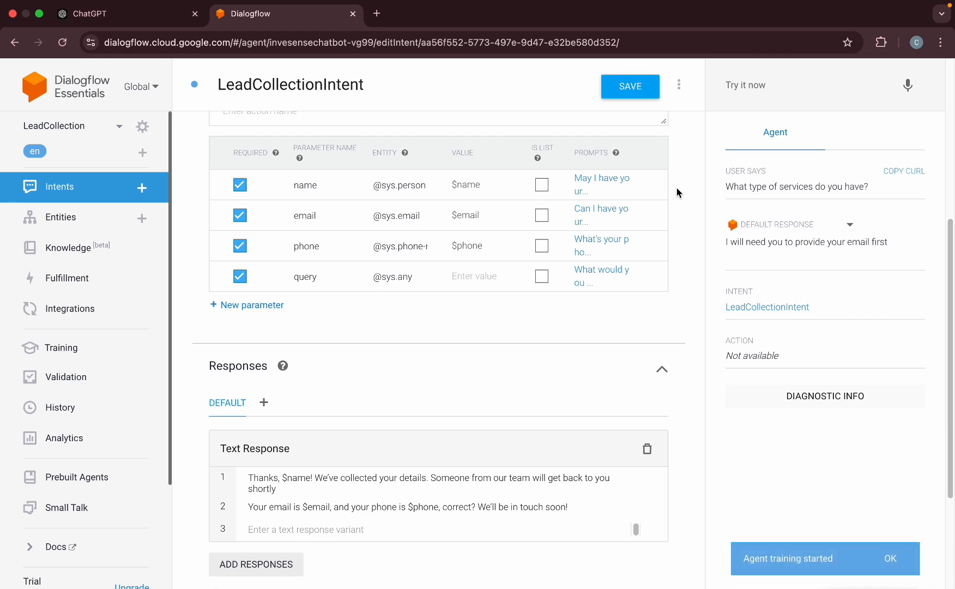
scroll(676, 193, "down", 5)
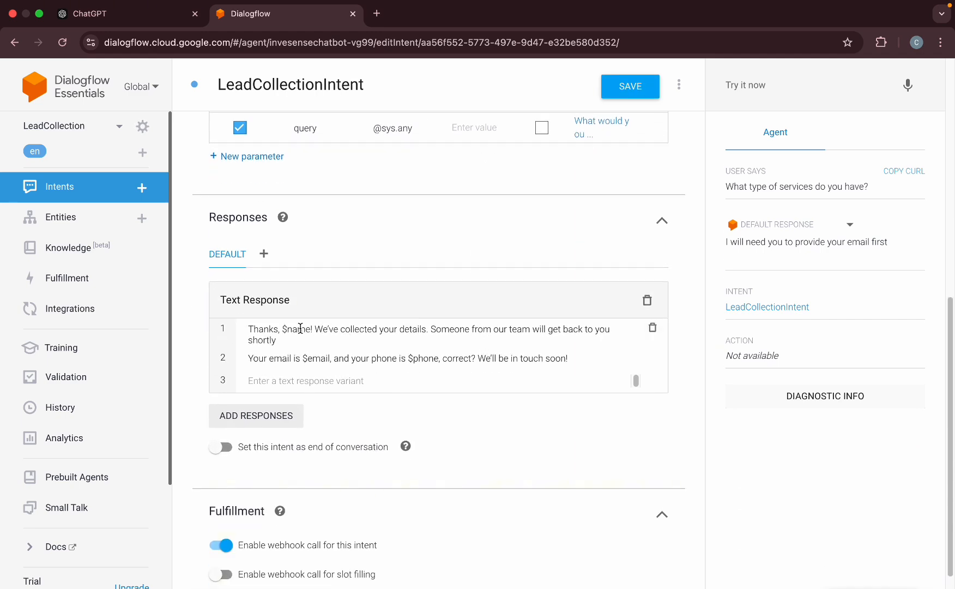
scroll(300, 330, "up", 3)
scroll(464, 367, "down", 4)
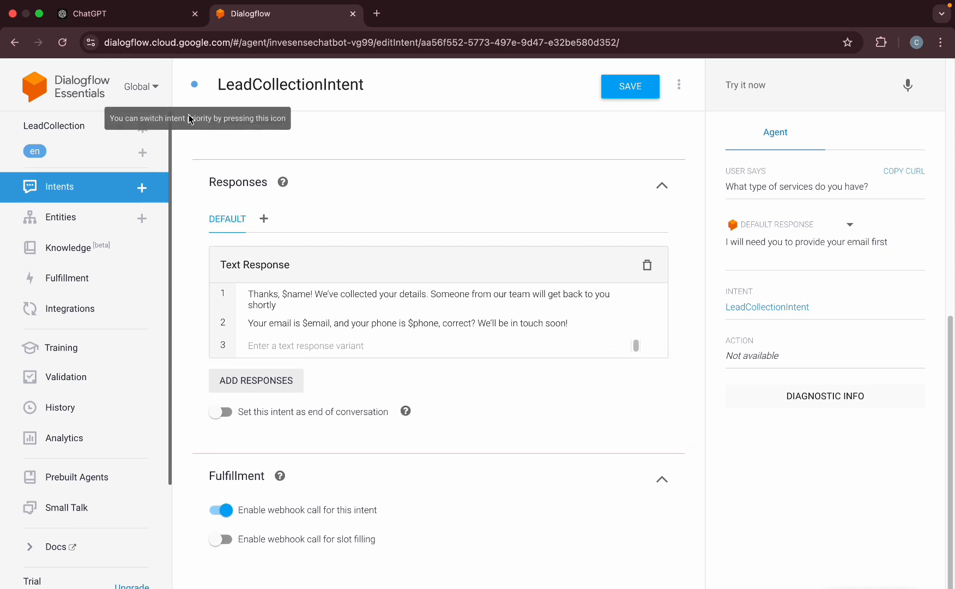
left_click(74, 187)
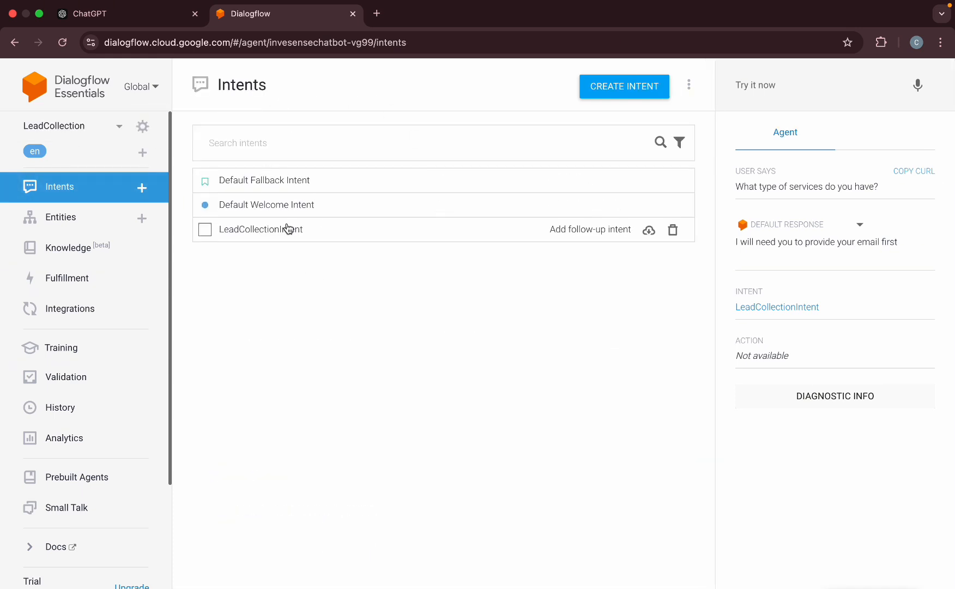
In Try it now, ask the services question and answer with a sample name, email and phone.
left_click(780, 87)
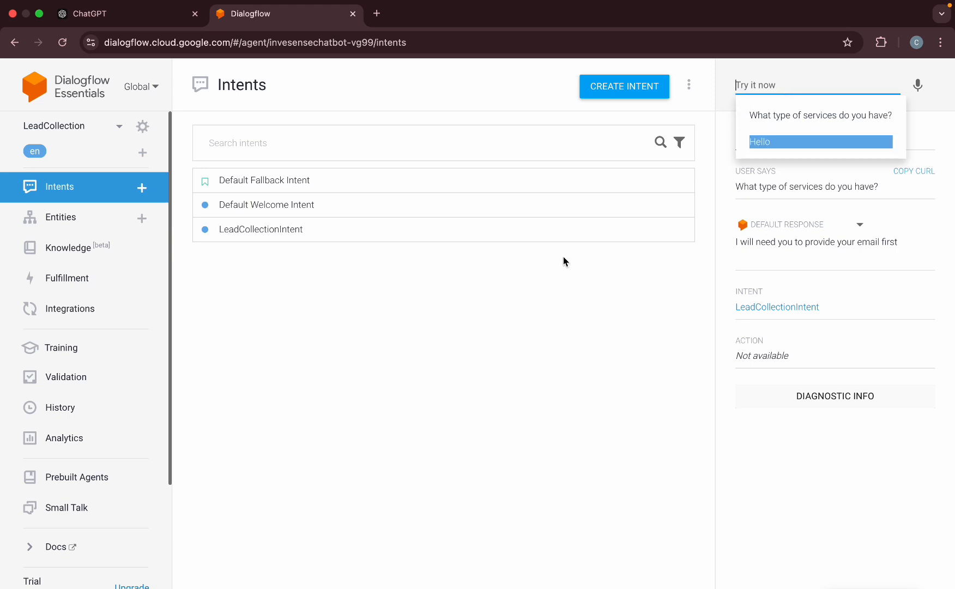
left_click(778, 118)
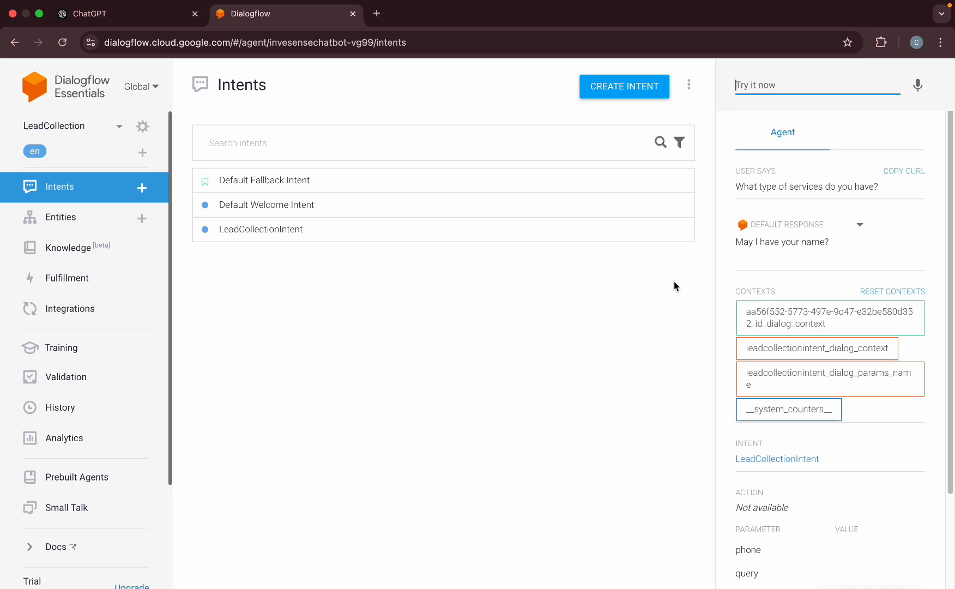
type("Nada")
key("Return")
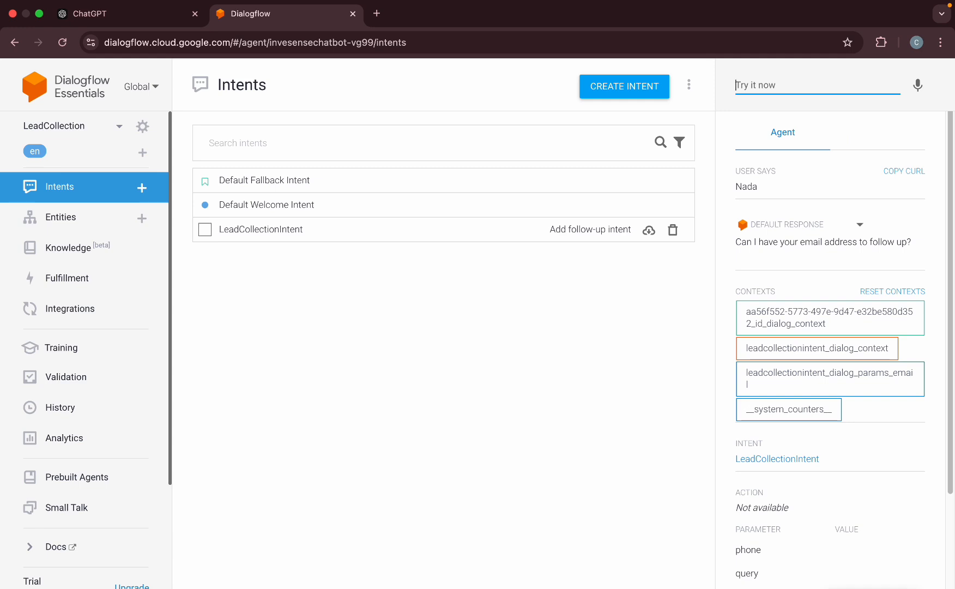
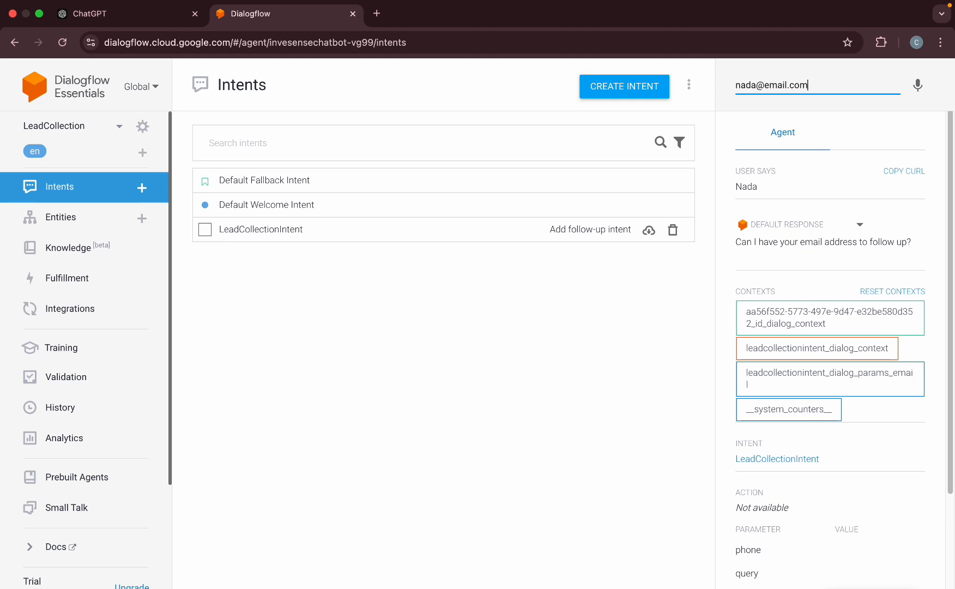
key("Return")
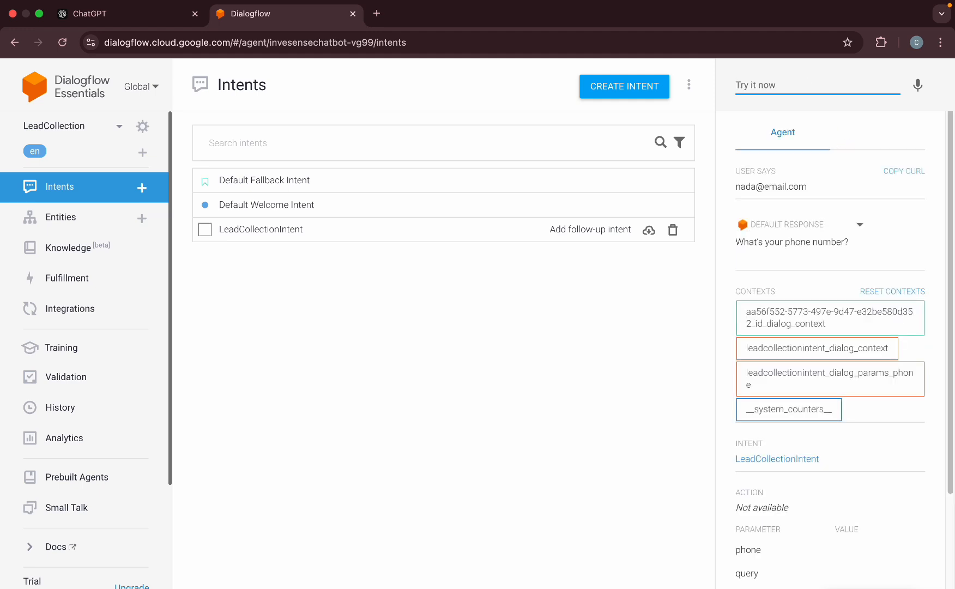
type("099999999")
key("Return")
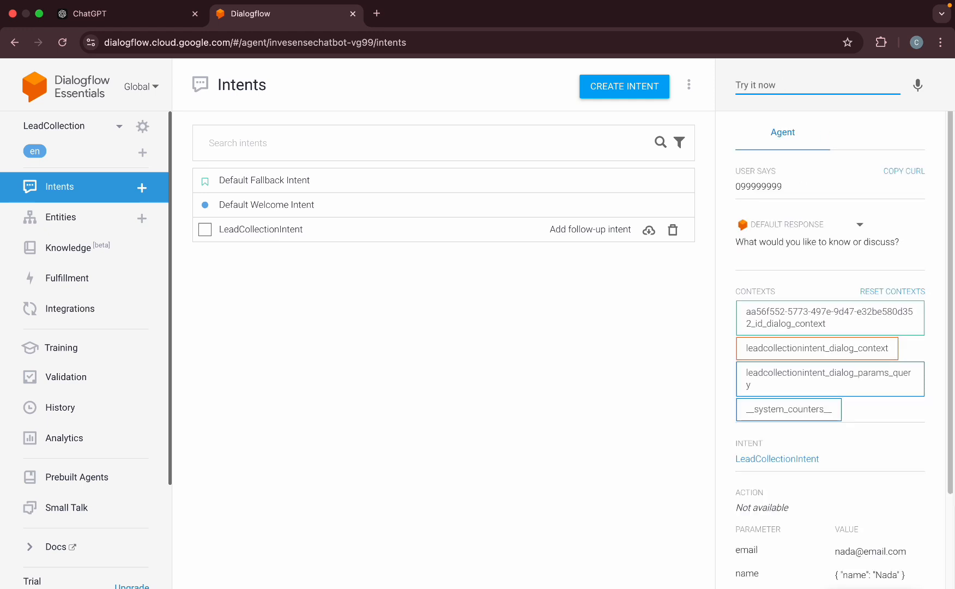
Send "If I can have a call for a discussion" and check the reply shows email and phone.
type("If I can have a call for a discussion")
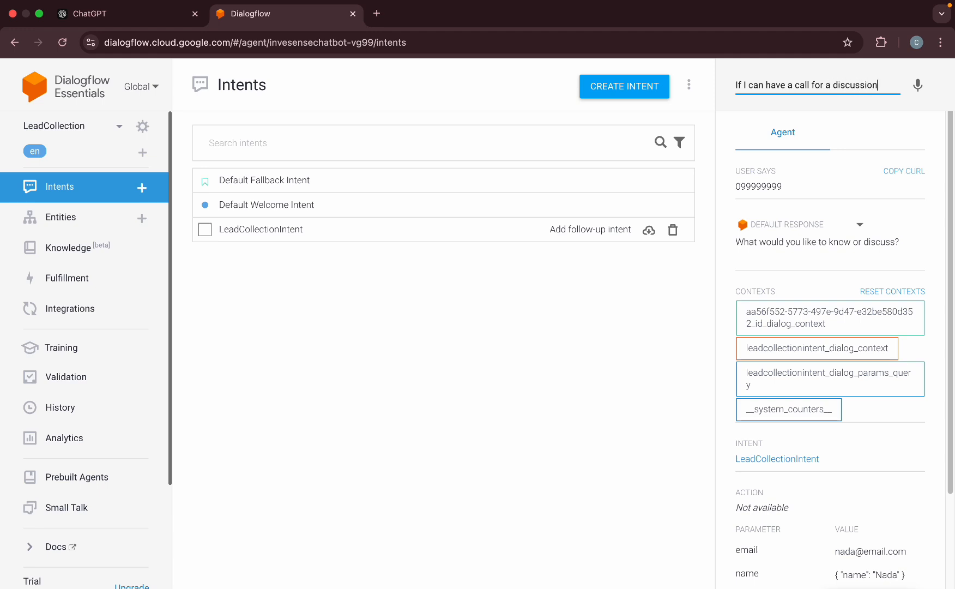
key("Return")
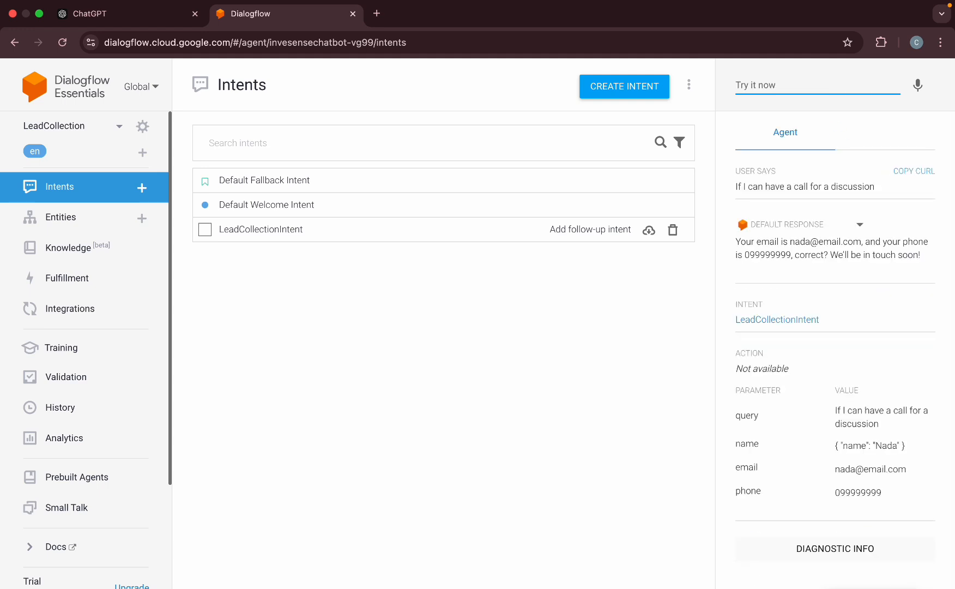
left_click_drag(790, 242, 863, 242)
left_click_drag(747, 255, 821, 256)
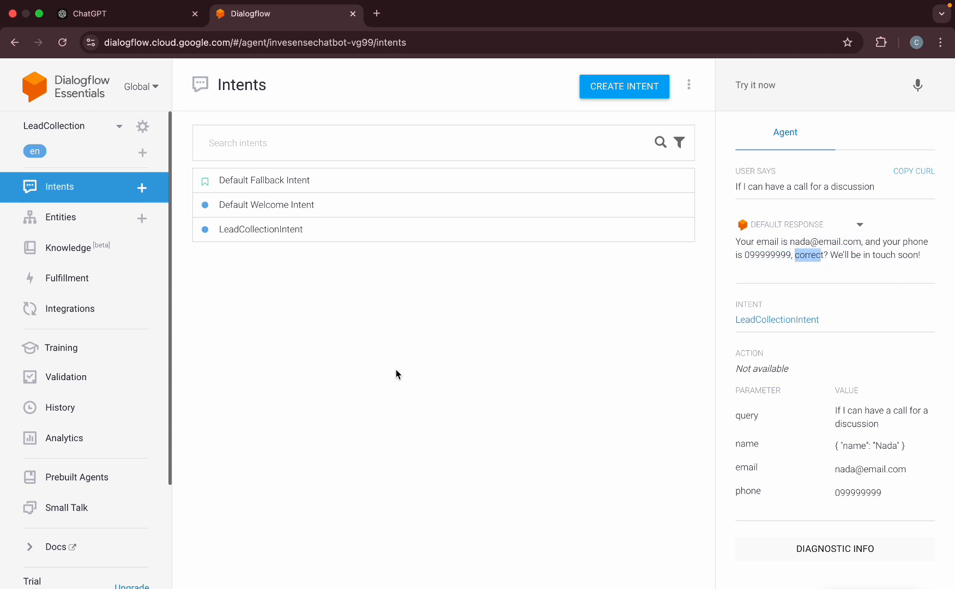
Open Fulfillment and switch the Webhook to Enabled, then back to Disabled.
left_click(69, 277)
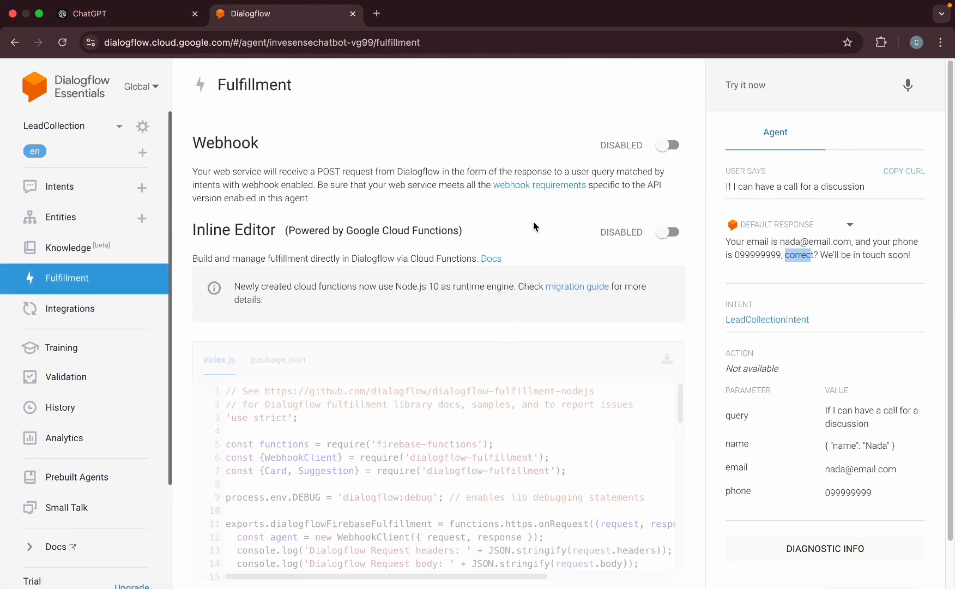
left_click(665, 146)
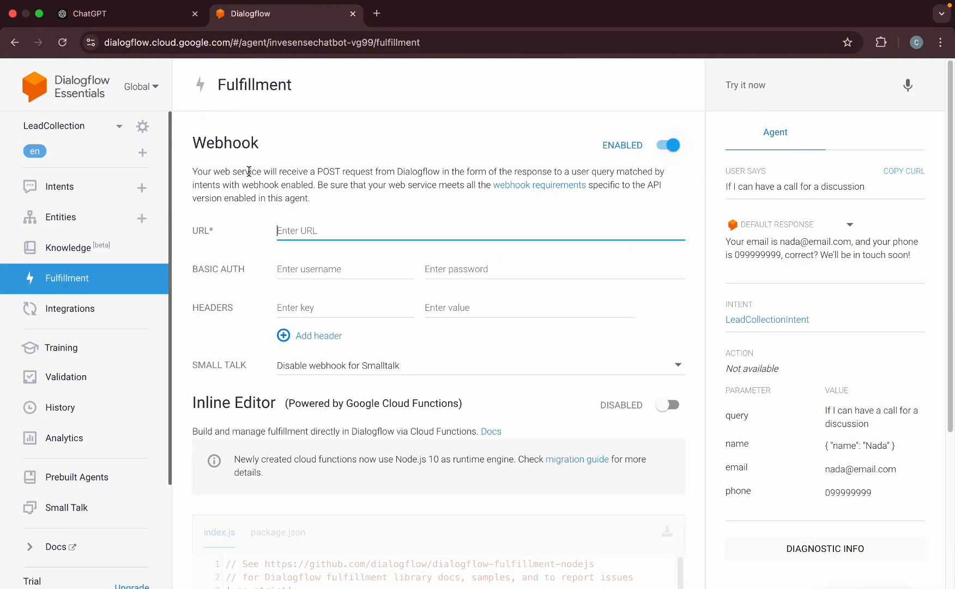
left_click(670, 145)
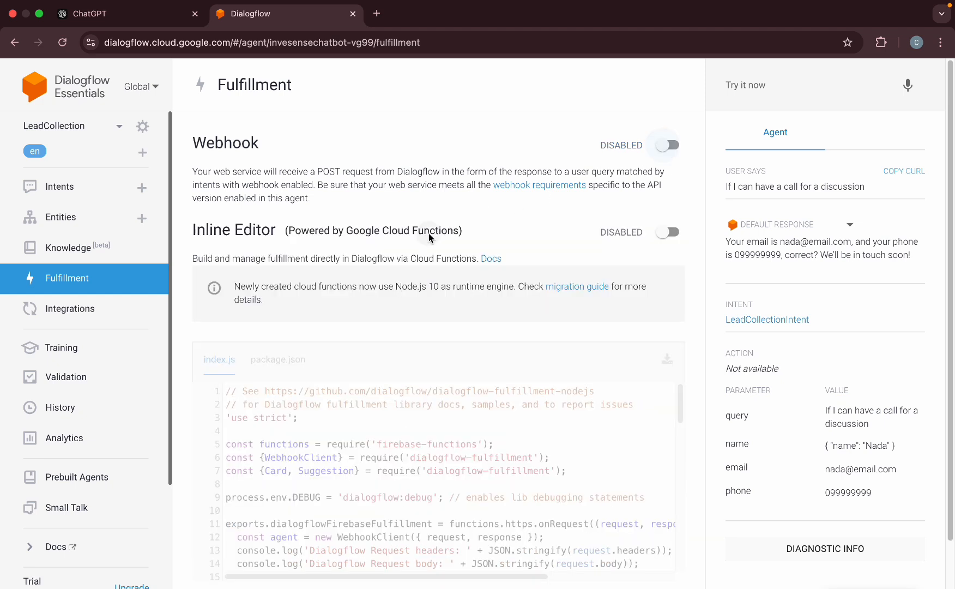
Open History and review the Hi and 7-interaction Hello conversation transcripts.
left_click(78, 409)
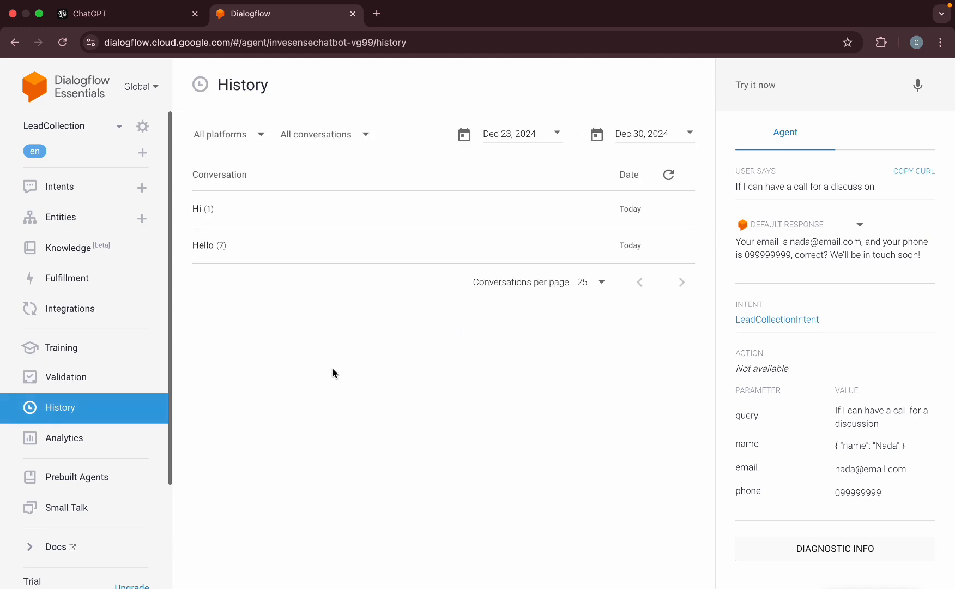
left_click(198, 212)
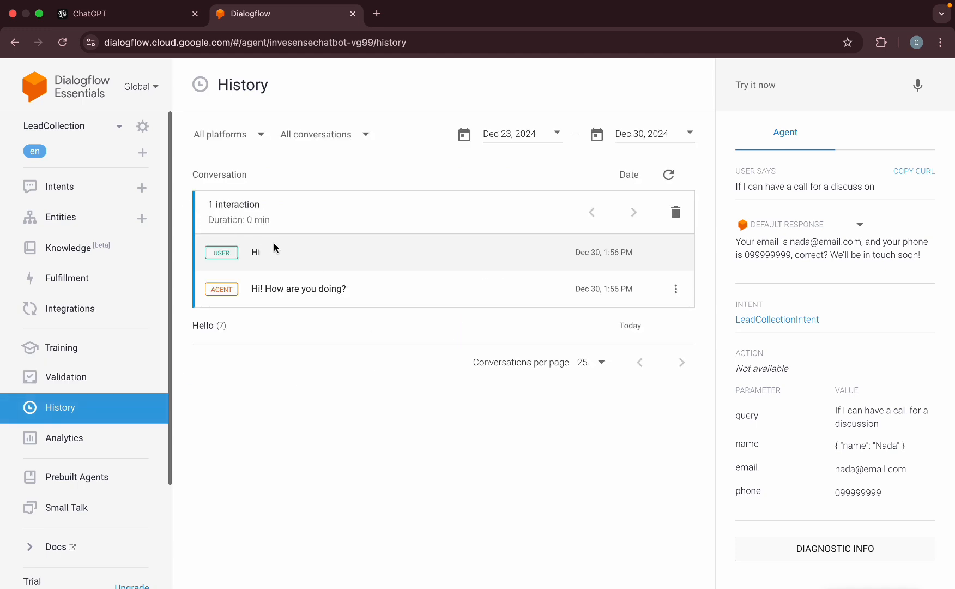
left_click(241, 212)
left_click(219, 247)
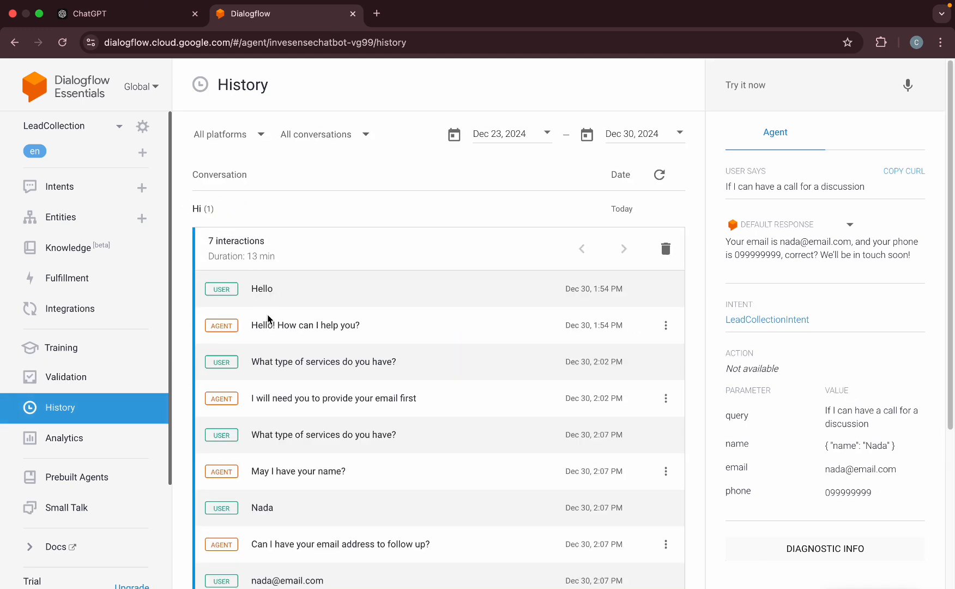
scroll(268, 319, "down", 5)
scroll(268, 322, "up", 2)
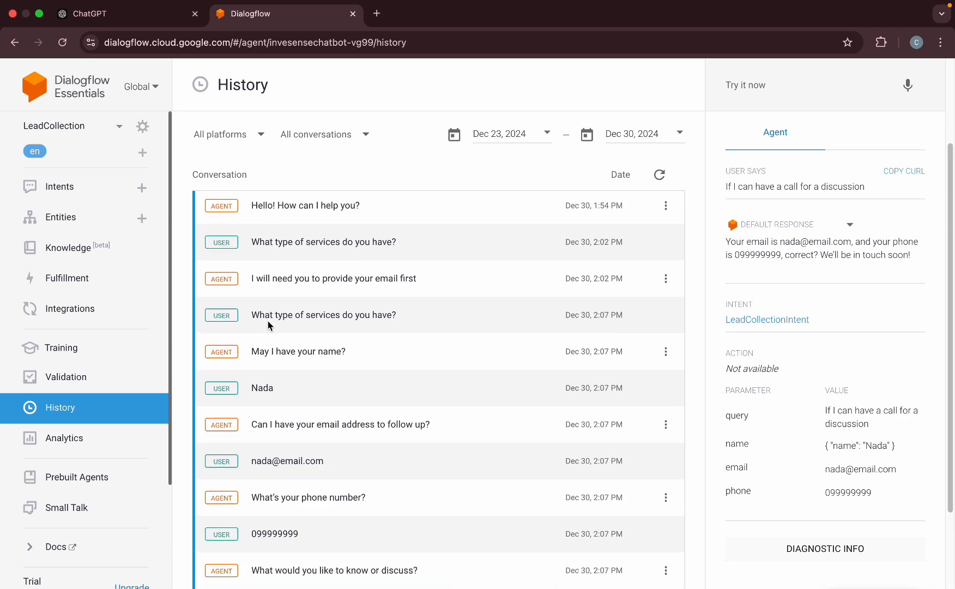
scroll(267, 326, "up", 2)
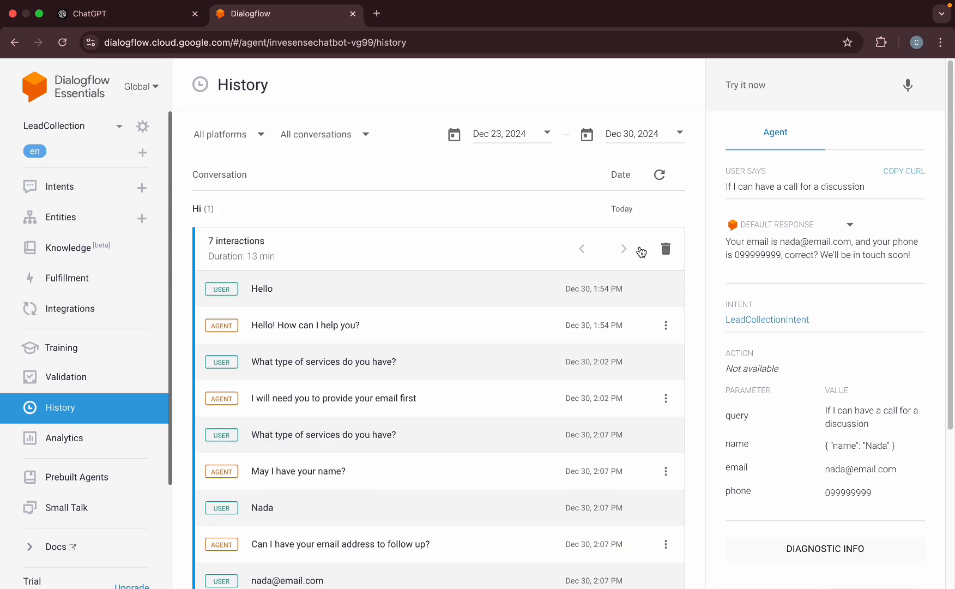
left_click(451, 253)
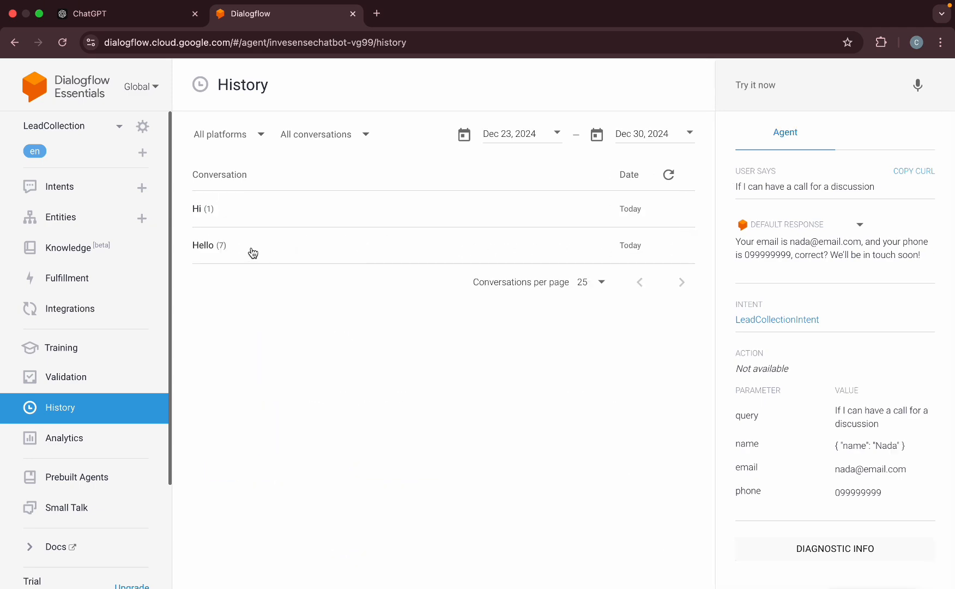
left_click(252, 252)
scroll(365, 340, "down", 5)
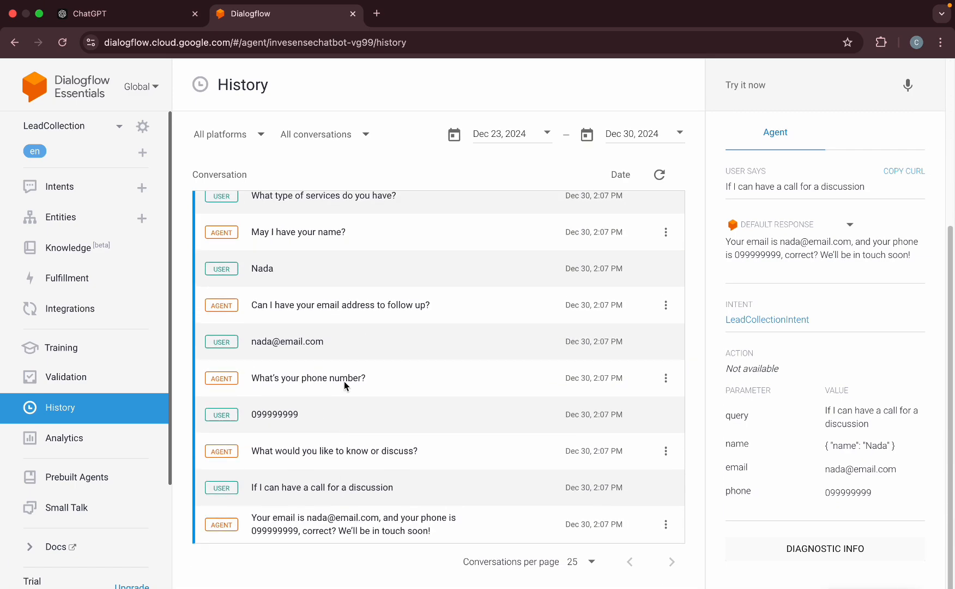
scroll(240, 272, "up", 10)
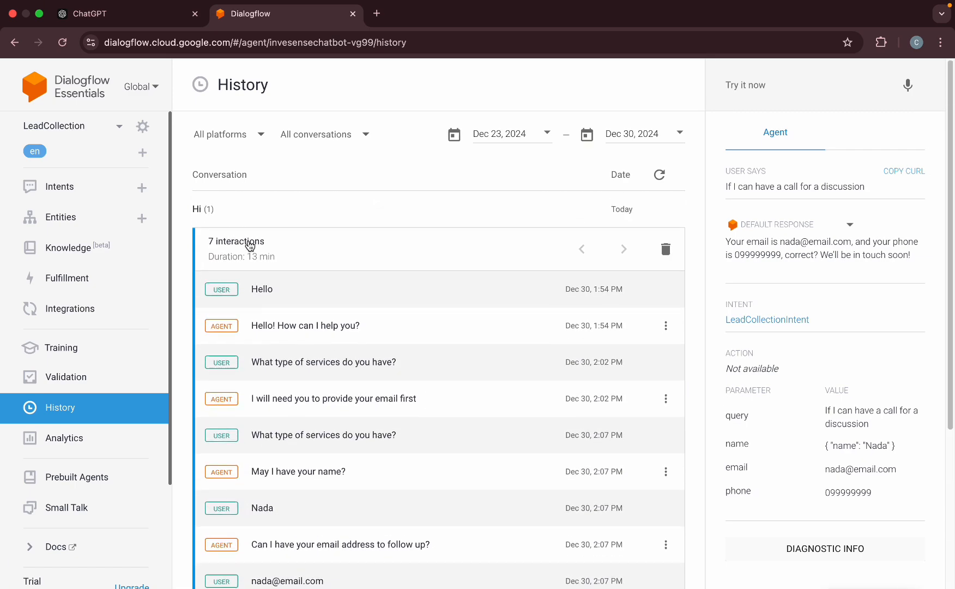
left_click(249, 250)
left_click(97, 15)
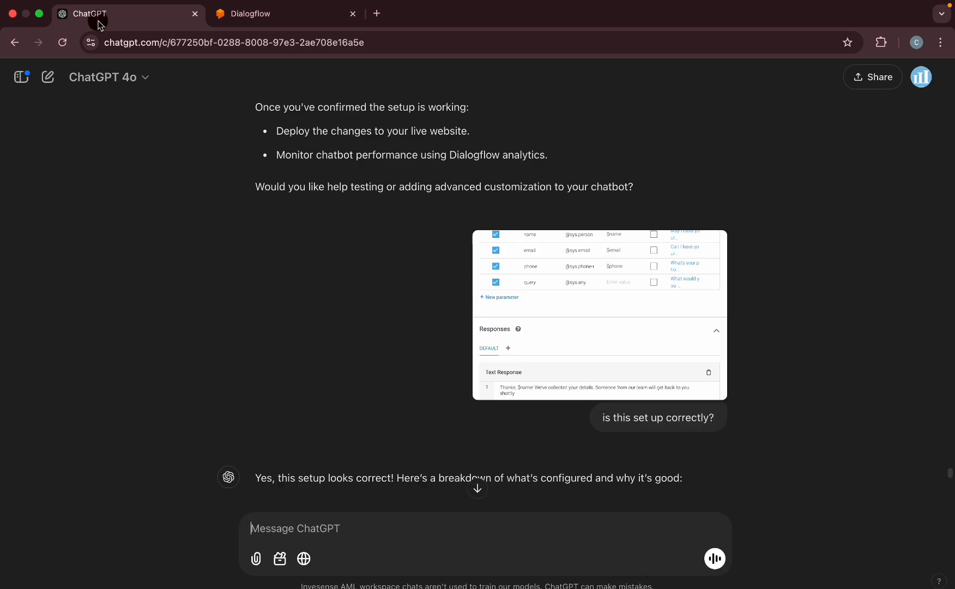
scroll(296, 288, "up", 15)
scroll(296, 288, "up", 20)
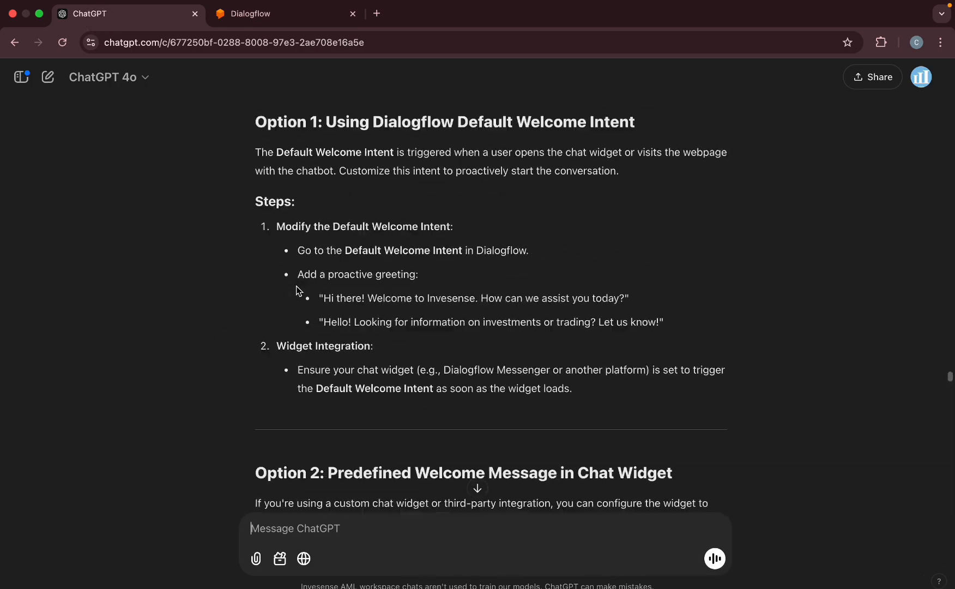
scroll(299, 290, "up", 20)
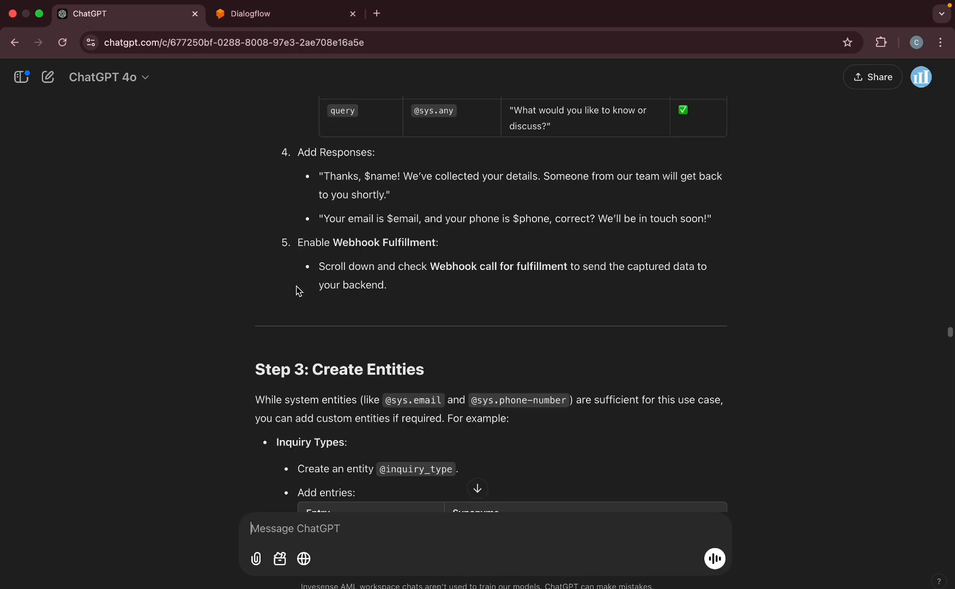
scroll(299, 290, "down", 15)
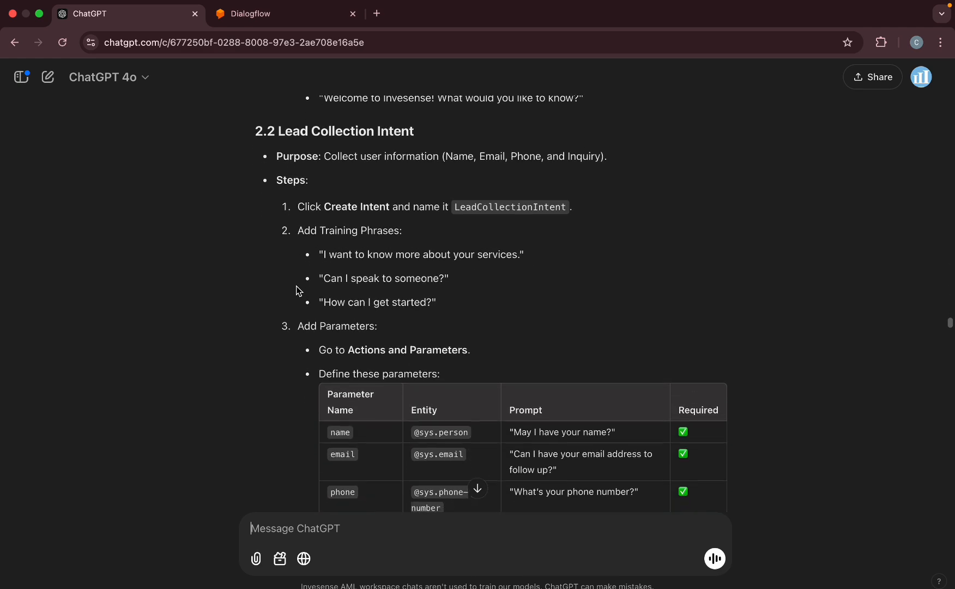
scroll(299, 291, "down", 5)
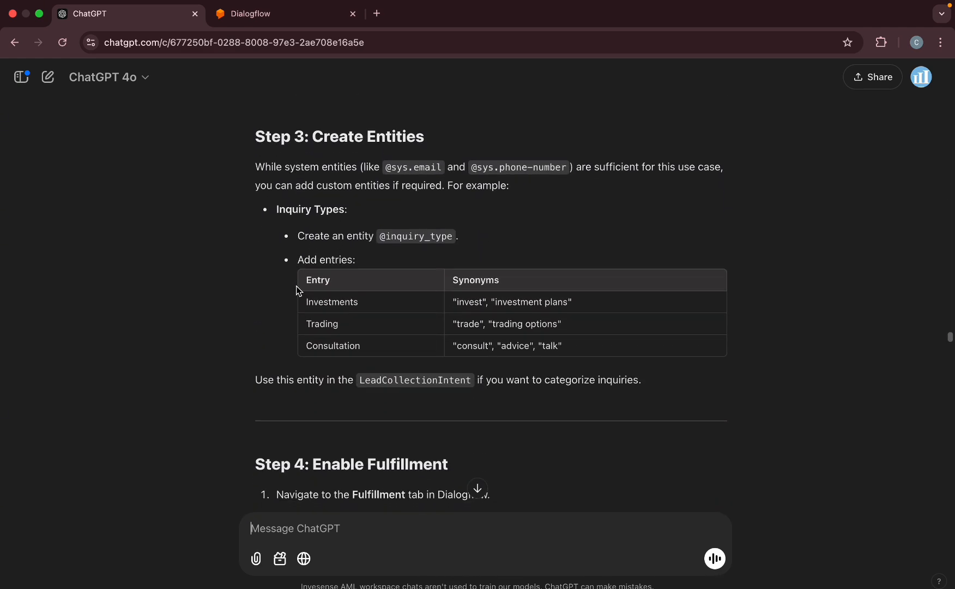
left_click_drag(310, 133, 428, 145)
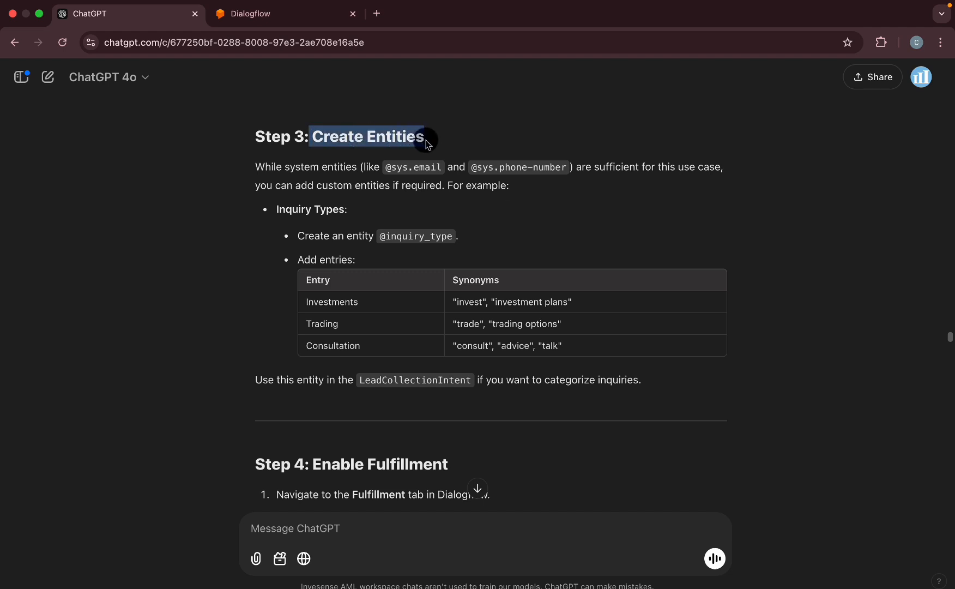
left_click(281, 296)
left_click_drag(243, 129, 646, 381)
left_click(648, 393)
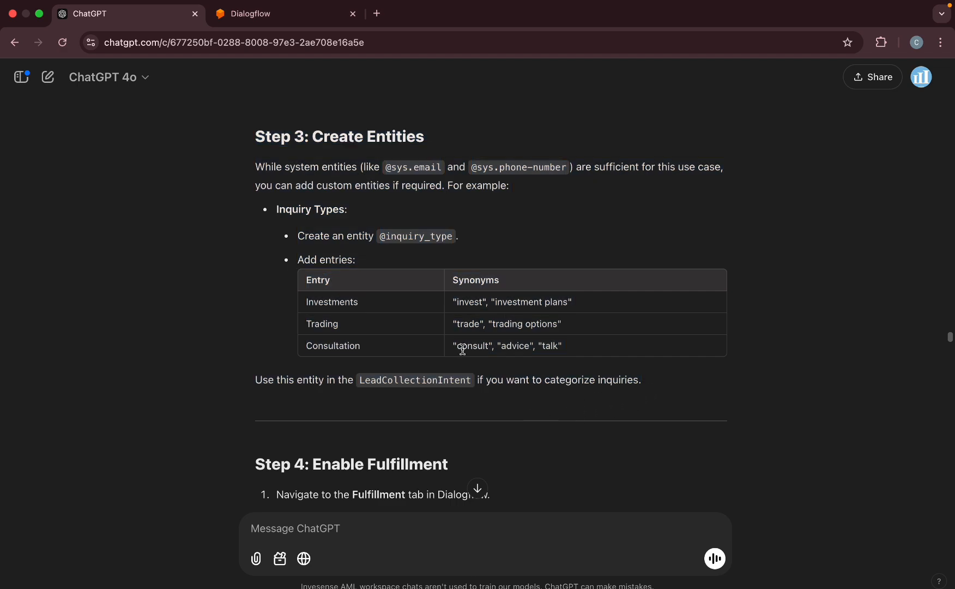
scroll(409, 366, "down", 5)
left_click_drag(257, 210, 616, 322)
left_click(569, 325)
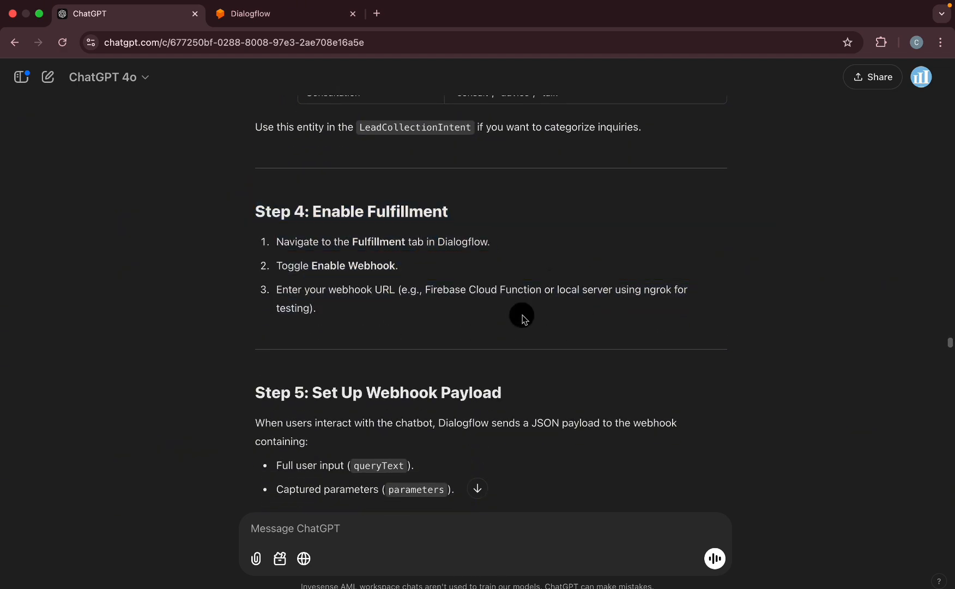
scroll(419, 282, "up", 4)
scroll(419, 282, "up", 2)
left_click(257, 17)
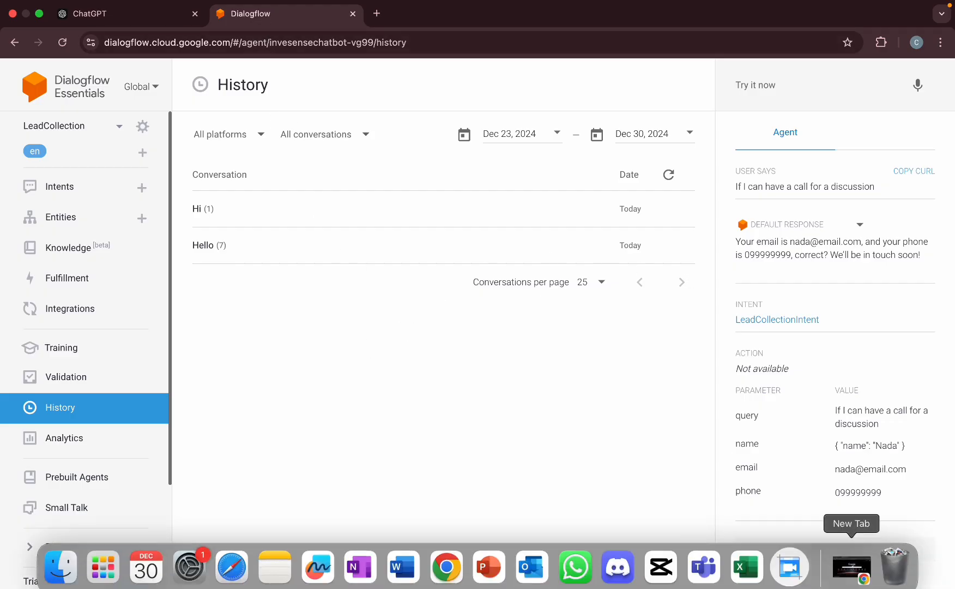
Add "How can I use your services" to LeadCollectionIntent's training phrases, save, and return to Intents.
left_click(66, 187)
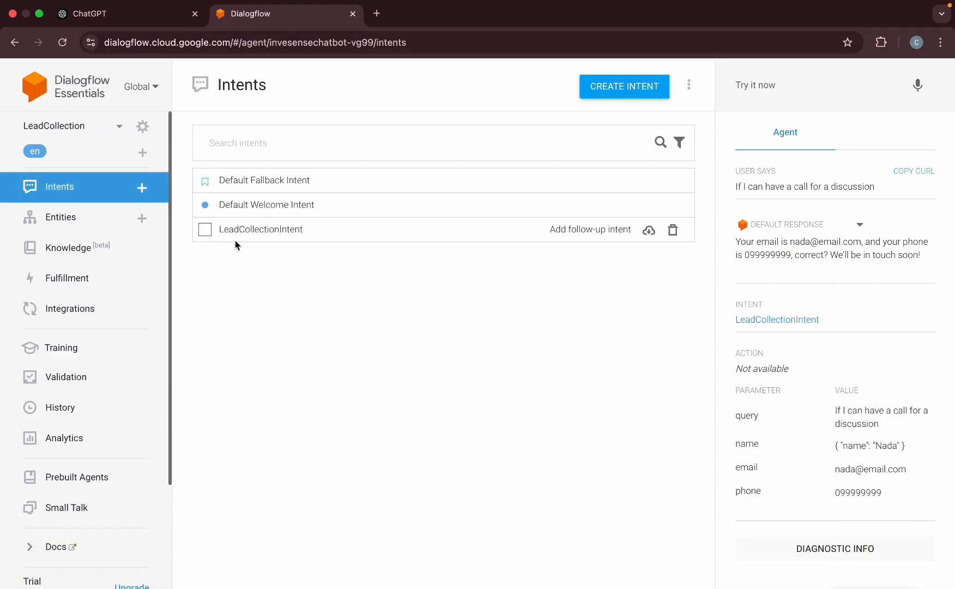
left_click(249, 237)
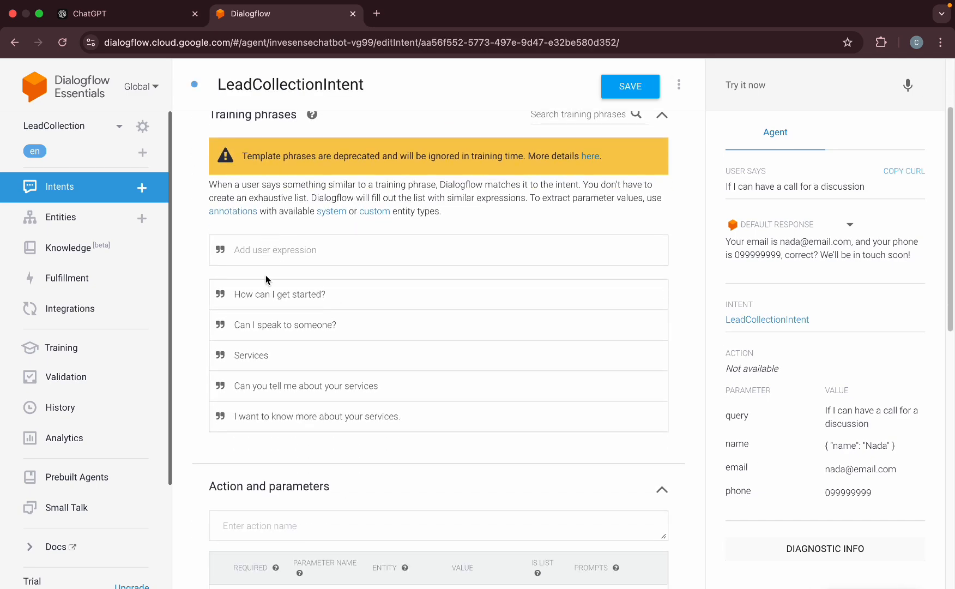
scroll(276, 302, "down", 12)
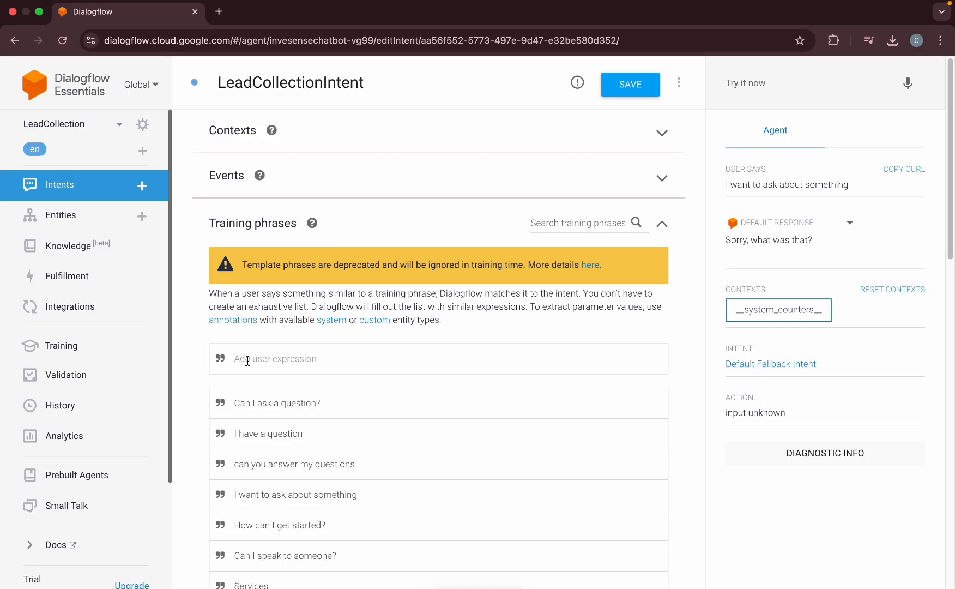
left_click(248, 360)
type("How can I use your services")
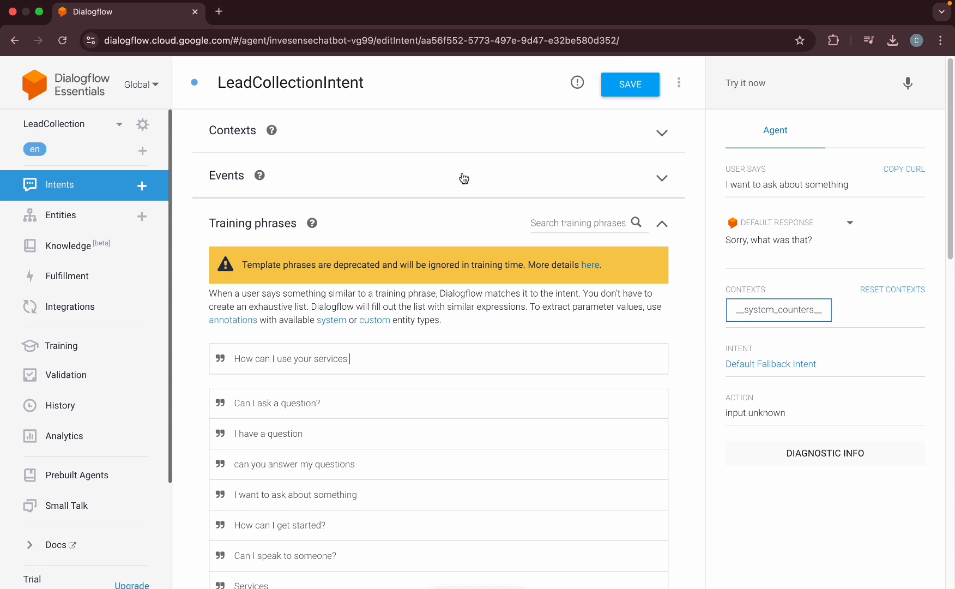
left_click(643, 93)
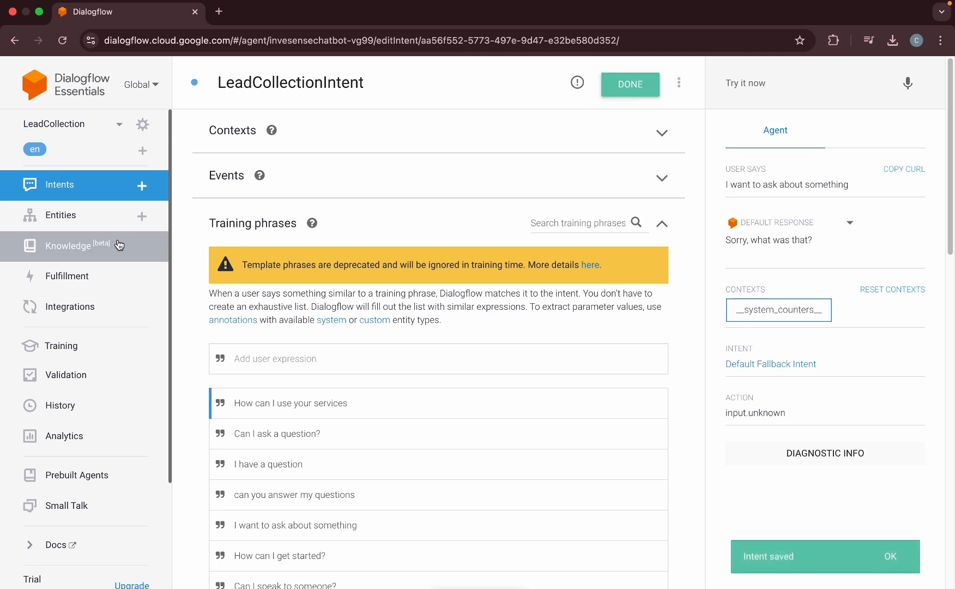
left_click(76, 188)
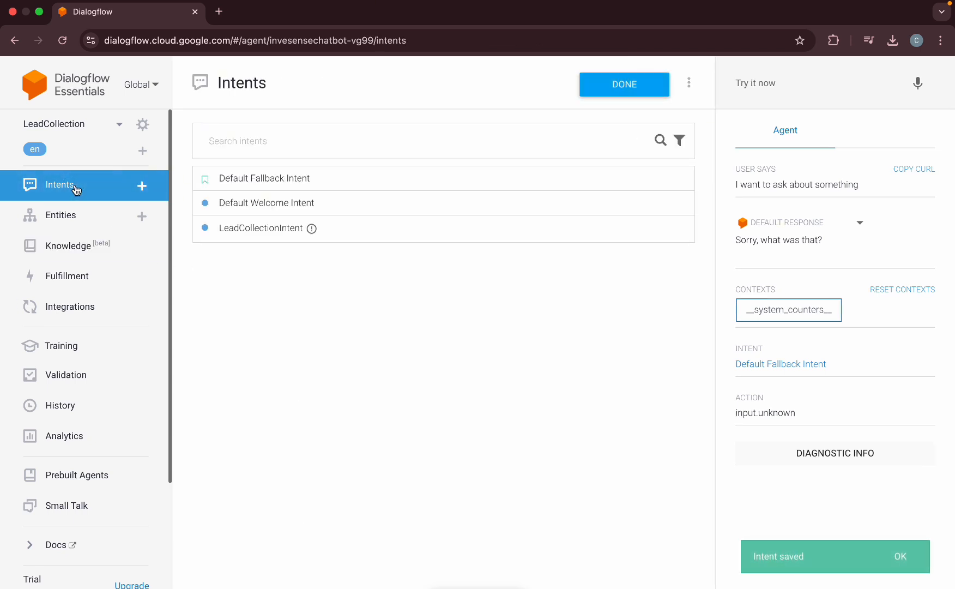